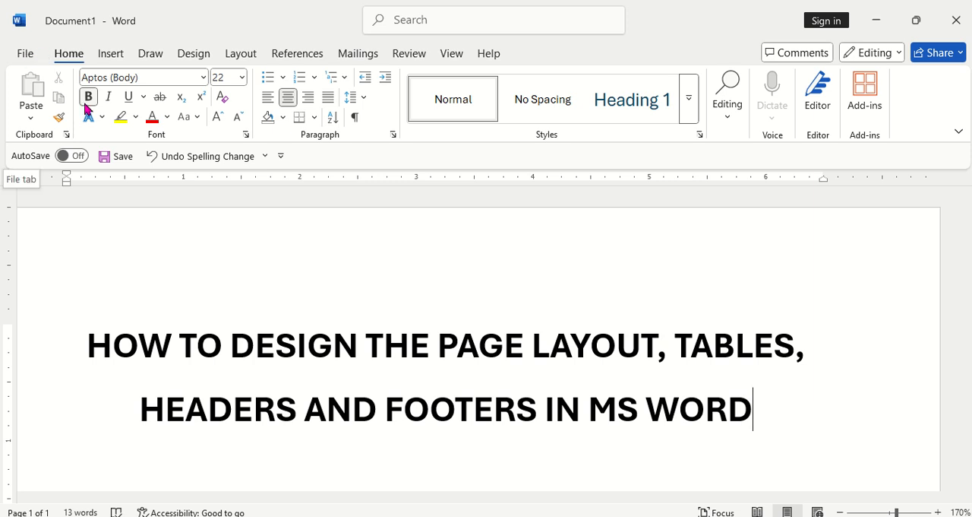
# Step: Create a new blank document and close the original titled document, Document1, without saving it
pyautogui.click(31, 54)
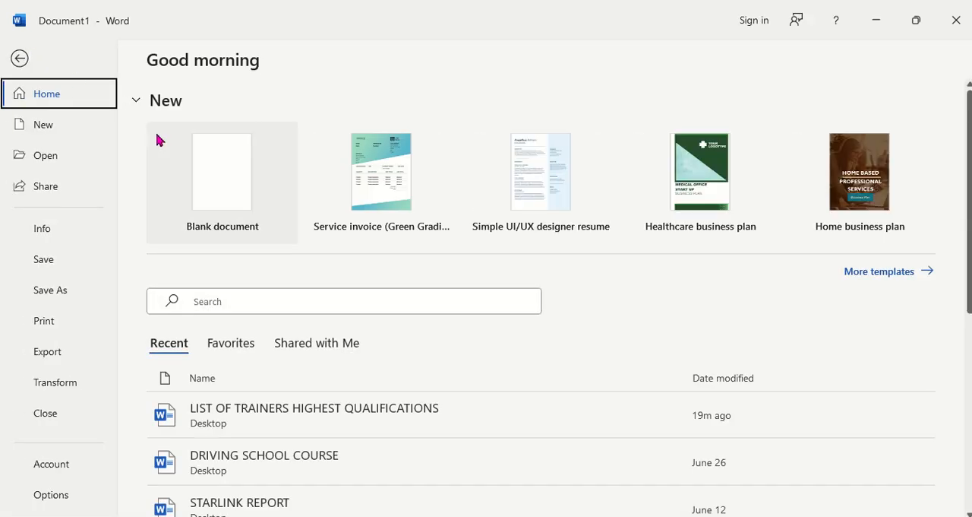
pyautogui.click(210, 159)
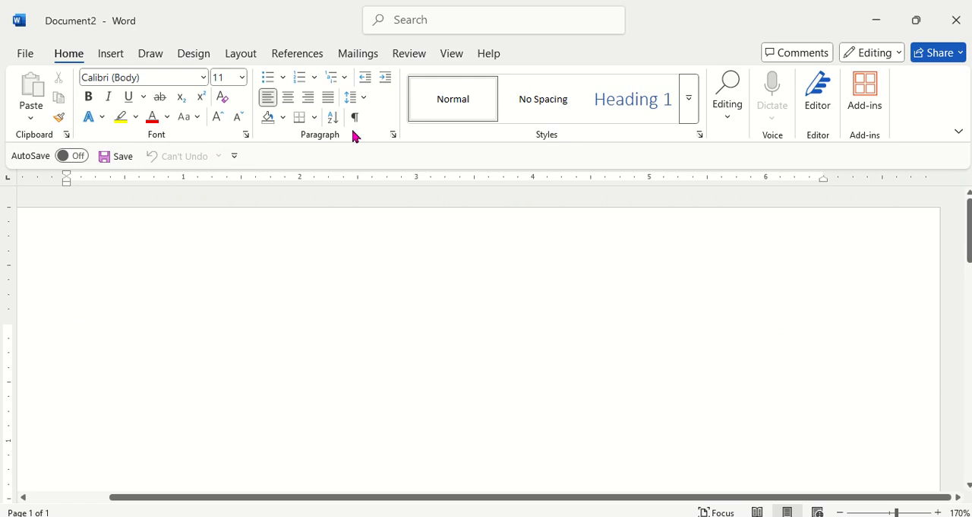
pyautogui.click(875, 20)
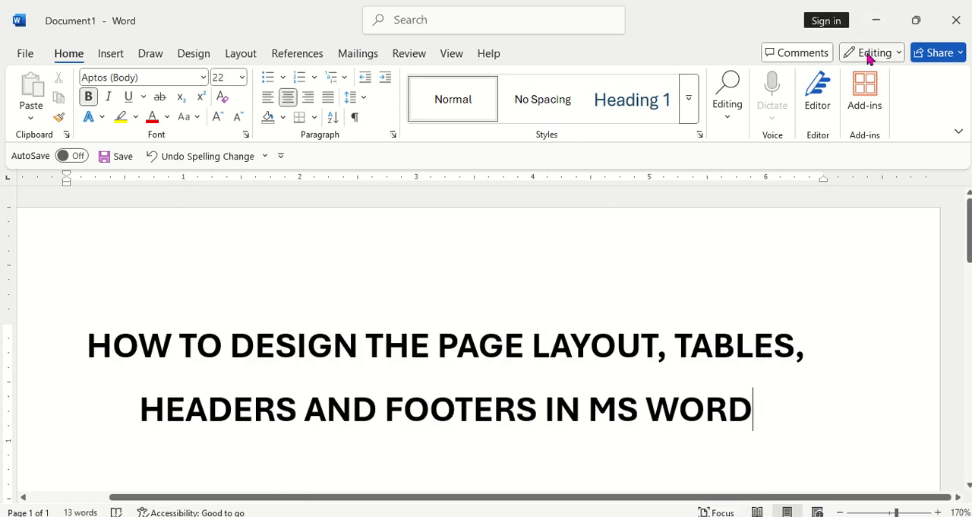
pyautogui.click(957, 23)
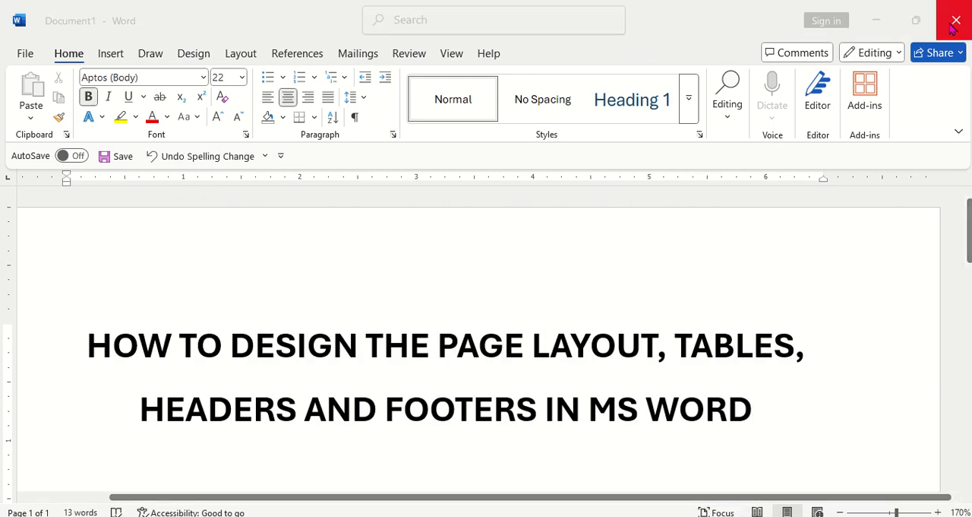
pyautogui.click(585, 298)
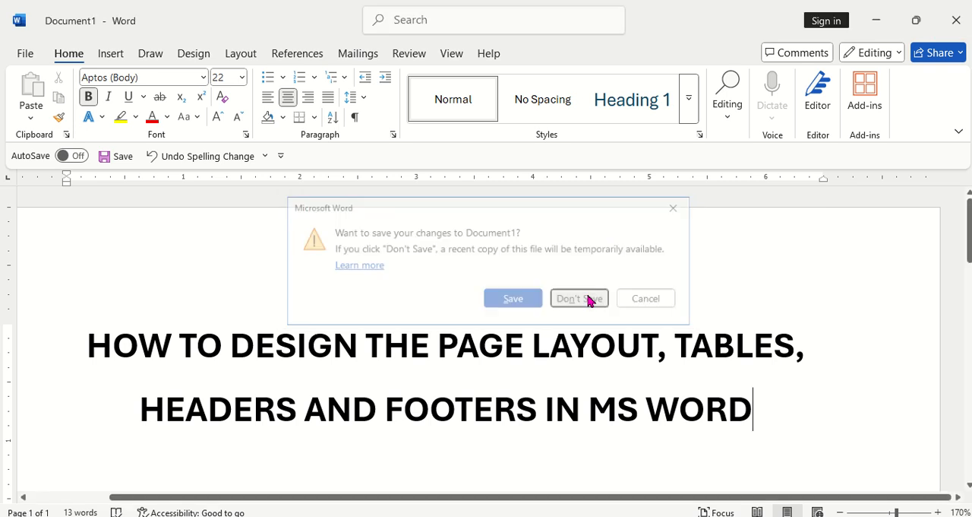
pyautogui.click(524, 515)
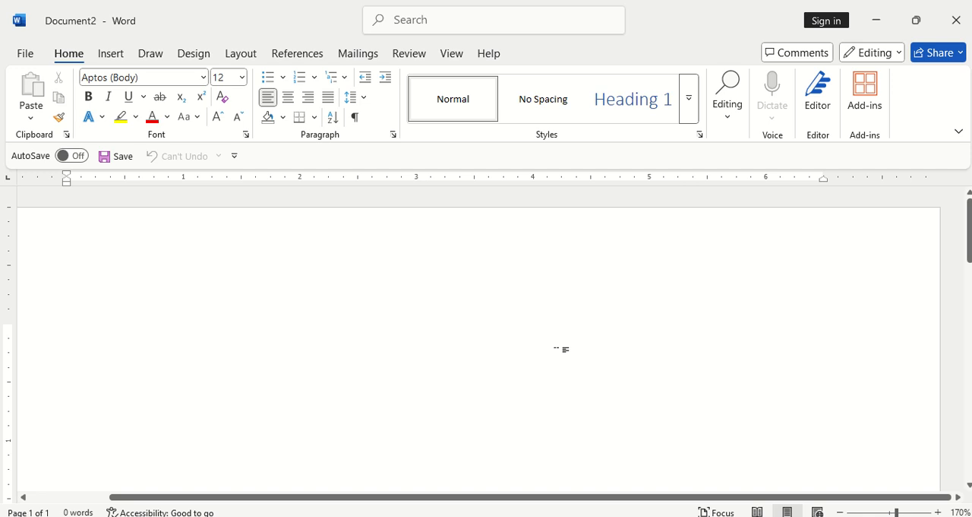
# Step: Start saving the blank document to the Desktop folder under the file name PRACTICE SESSION JULY
pyautogui.click(840, 512)
pyautogui.click(840, 512)
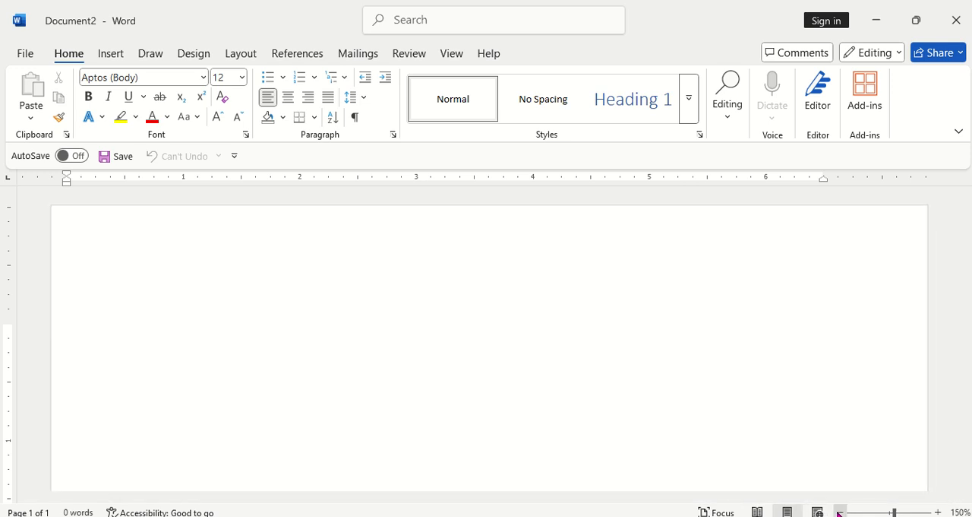
pyautogui.click(840, 512)
pyautogui.click(841, 512)
pyautogui.click(840, 512)
pyautogui.click(841, 512)
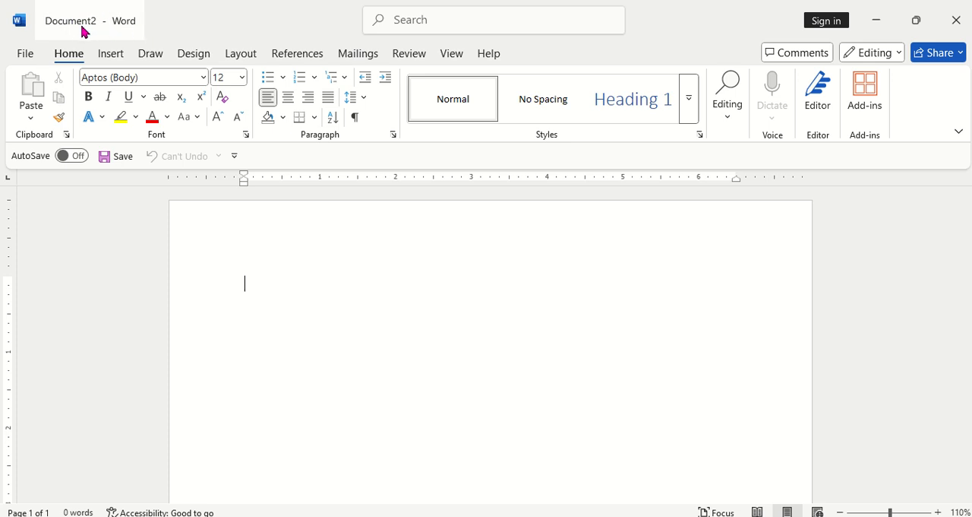
pyautogui.click(28, 54)
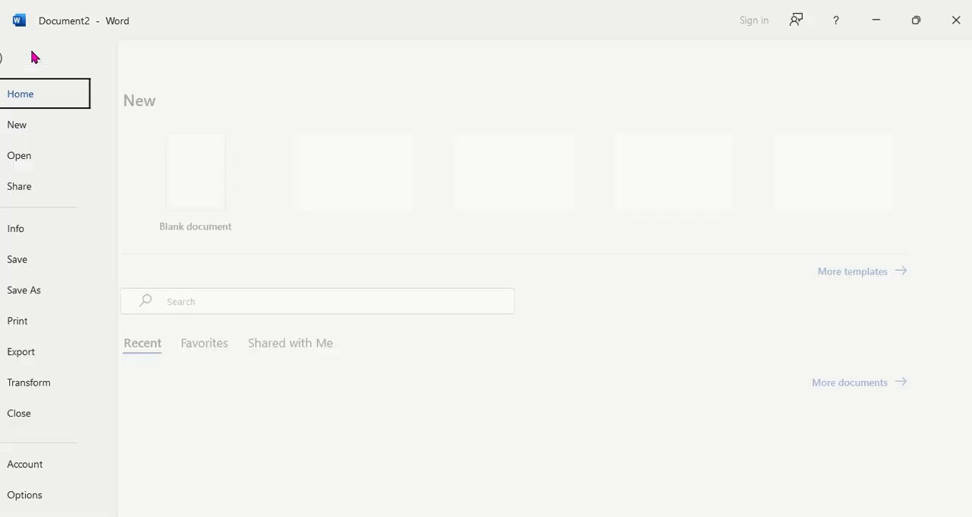
pyautogui.click(52, 261)
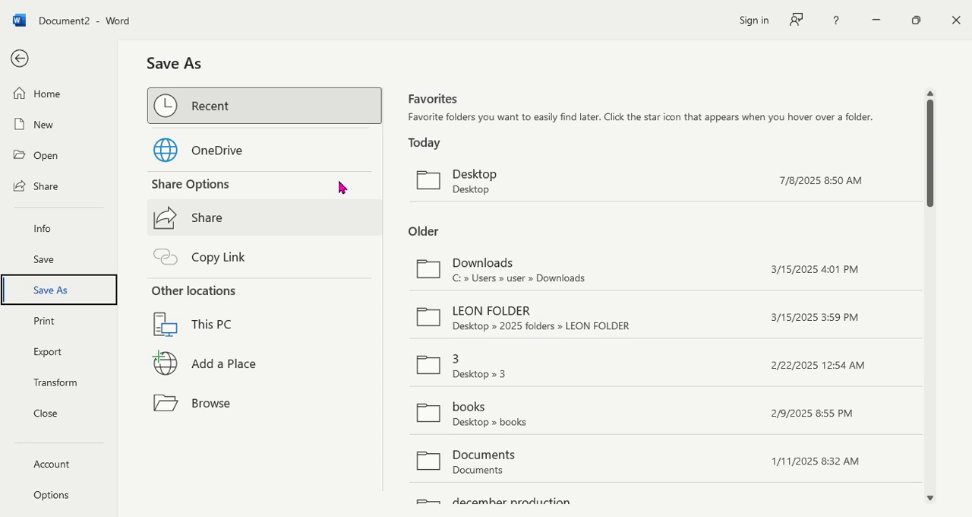
pyautogui.click(524, 179)
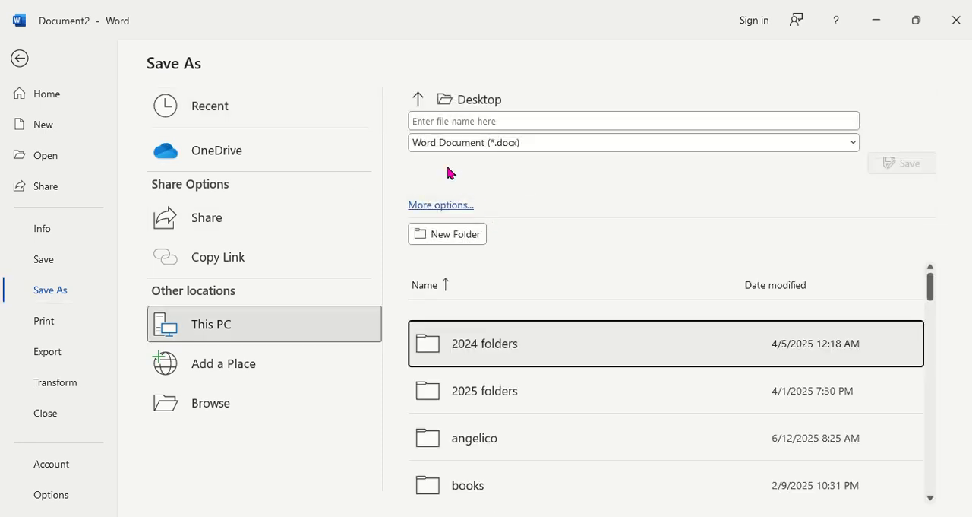
pyautogui.click(493, 116)
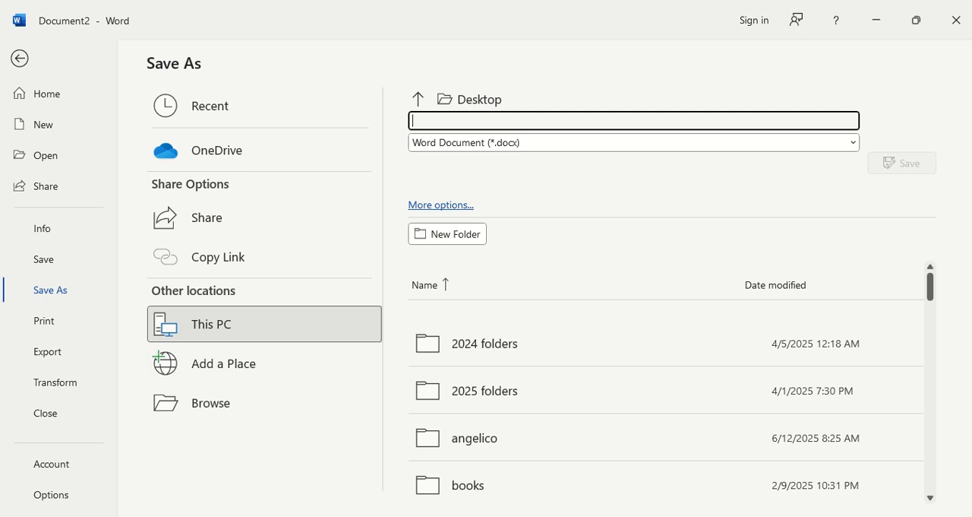
pyautogui.write('PRACT')
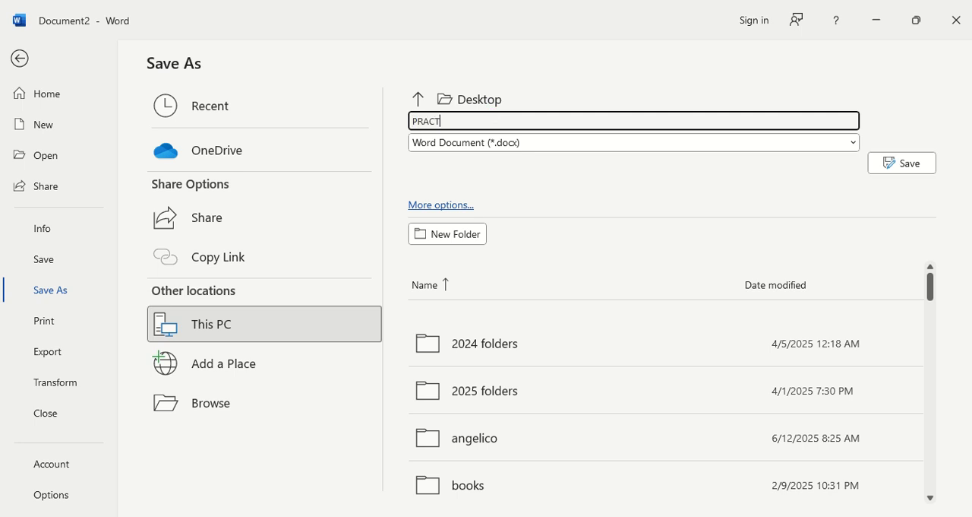
pyautogui.write('ICE SESSION JULY')
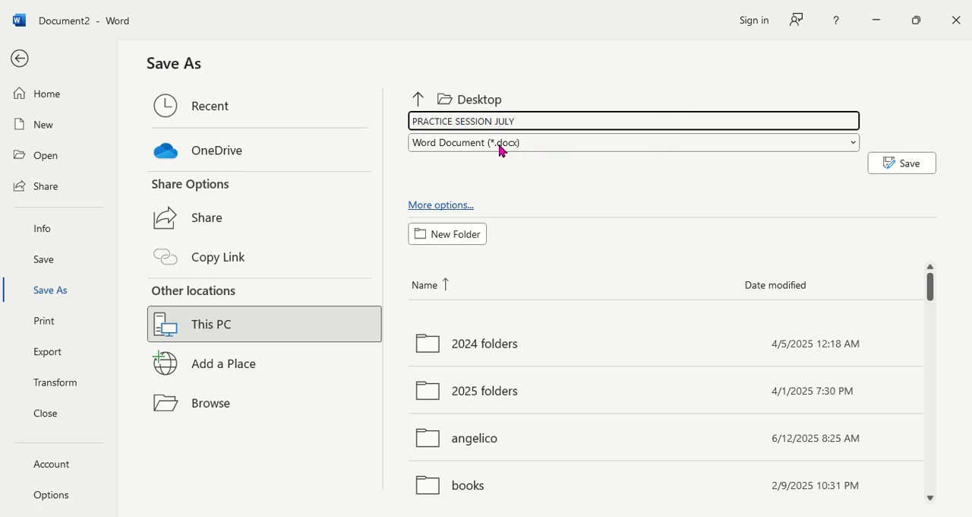
# Step: Keep Word Document (*.docx) as the file type and save the file
pyautogui.click(535, 144)
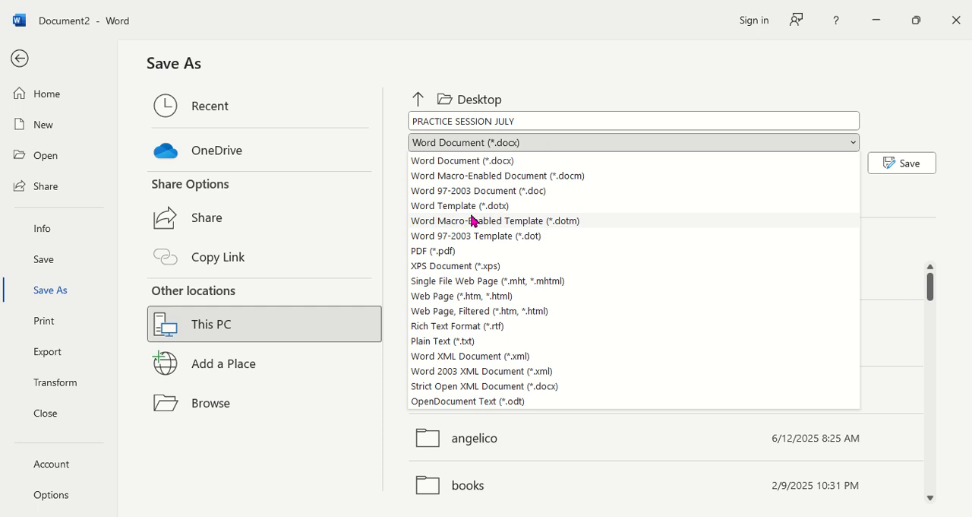
pyautogui.click(548, 149)
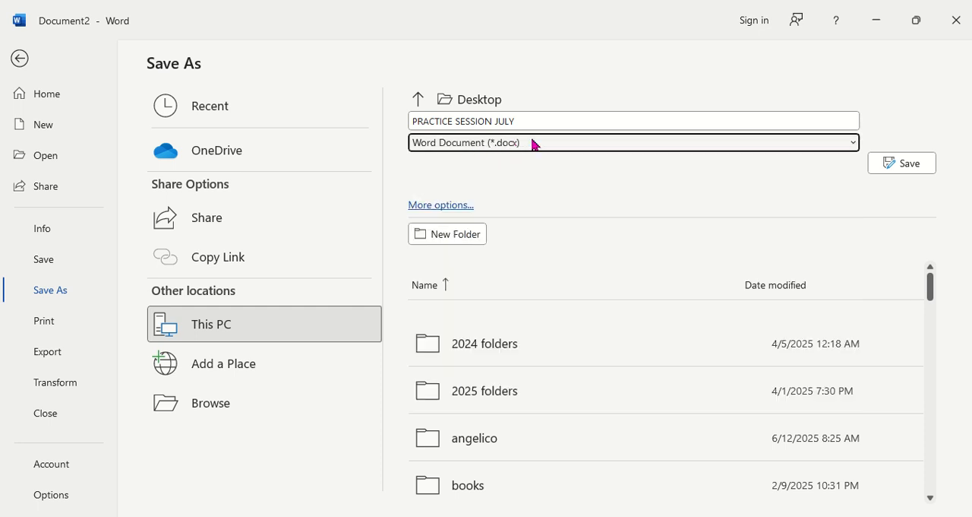
pyautogui.click(902, 165)
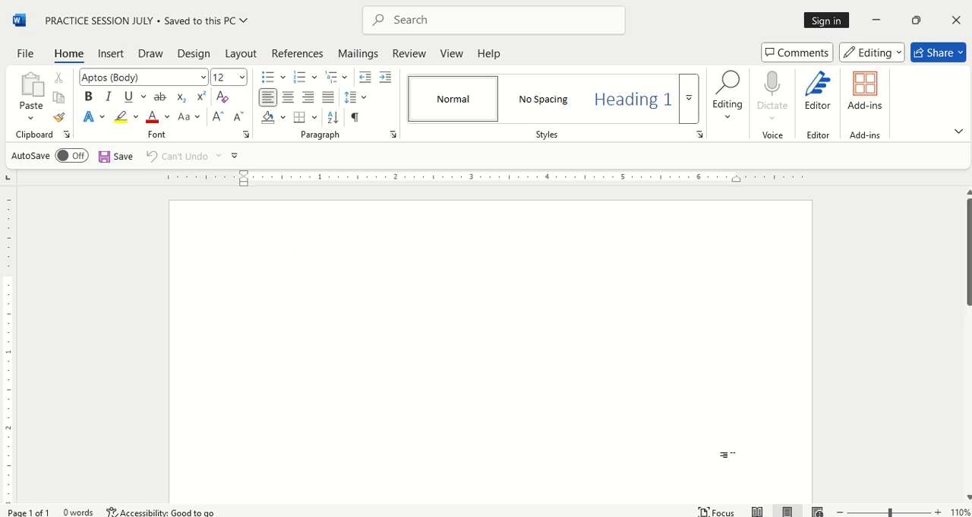
# Step: Change the page orientation to landscape and return it to portrait
pyautogui.click(840, 513)
pyautogui.click(840, 512)
pyautogui.click(840, 512)
pyautogui.click(840, 512)
pyautogui.click(841, 512)
pyautogui.click(840, 512)
pyautogui.click(841, 512)
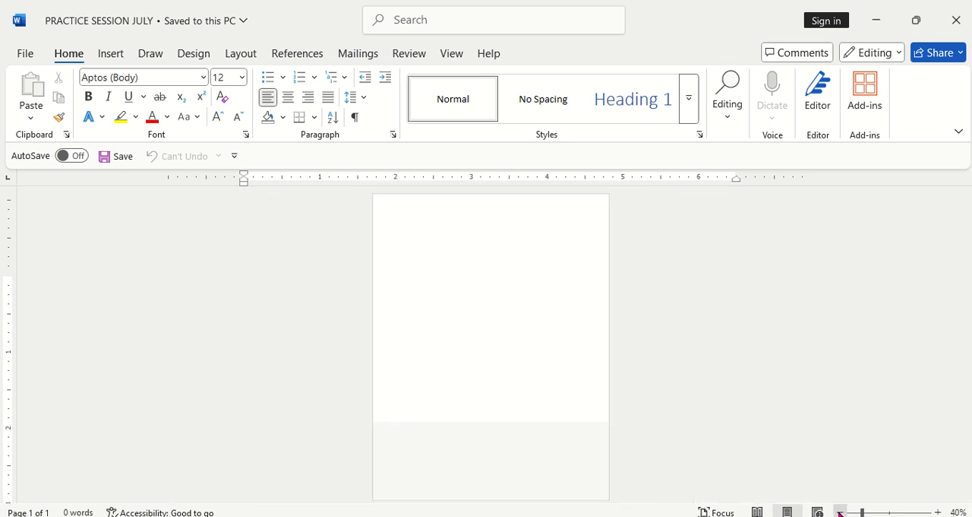
pyautogui.click(840, 513)
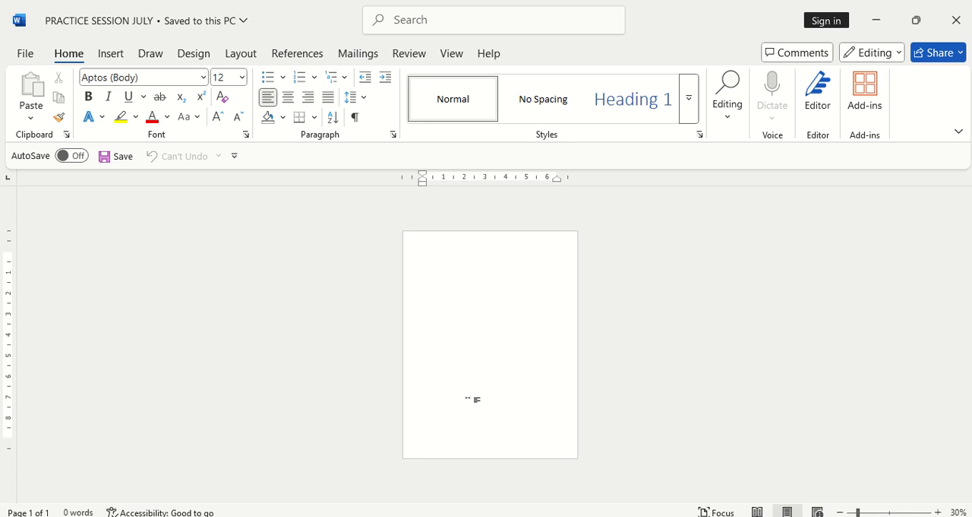
pyautogui.click(238, 61)
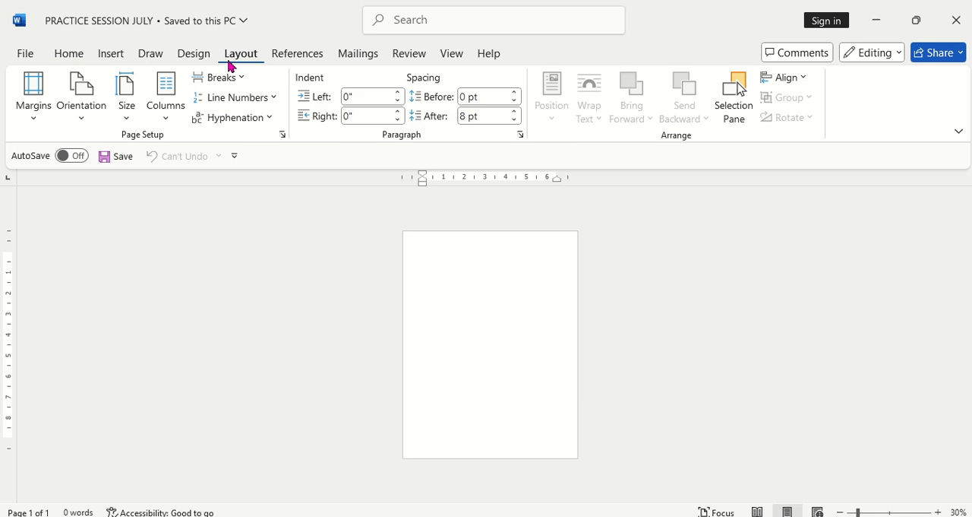
pyautogui.click(87, 119)
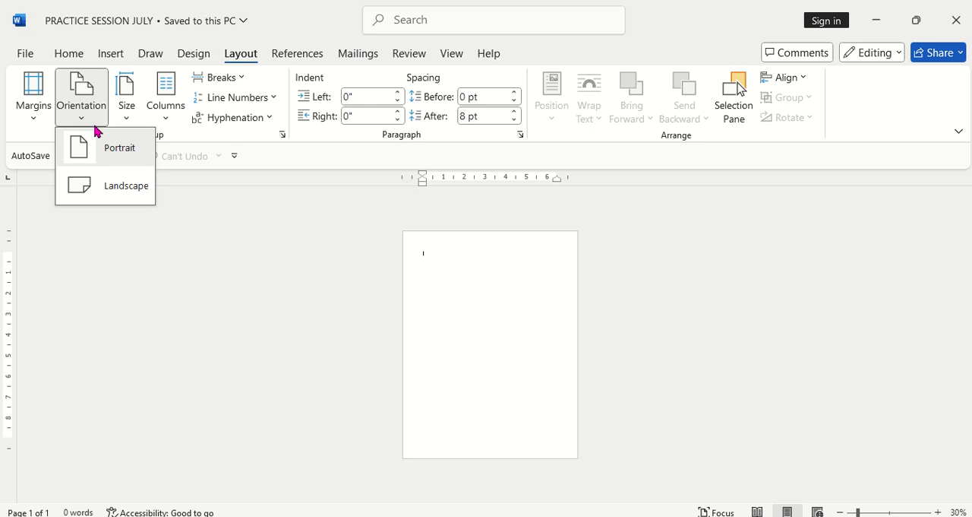
pyautogui.click(110, 188)
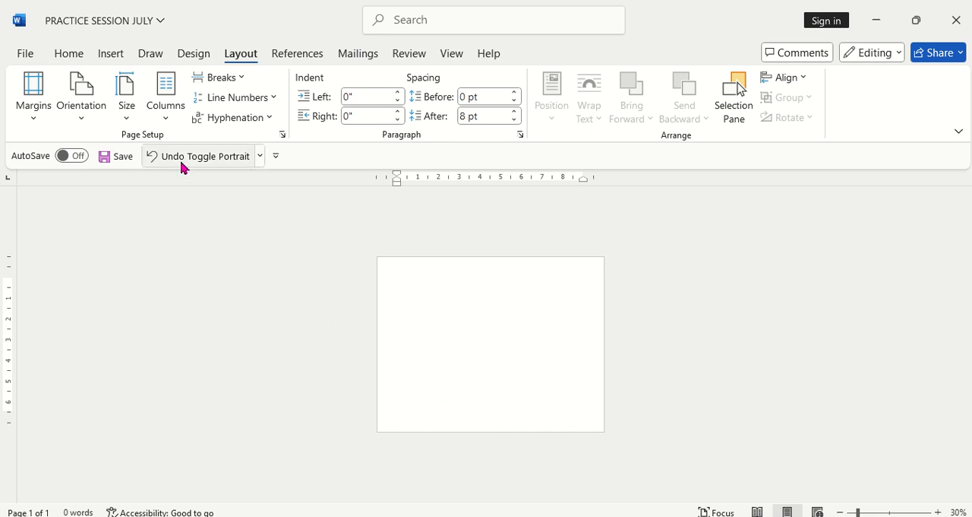
pyautogui.click(94, 122)
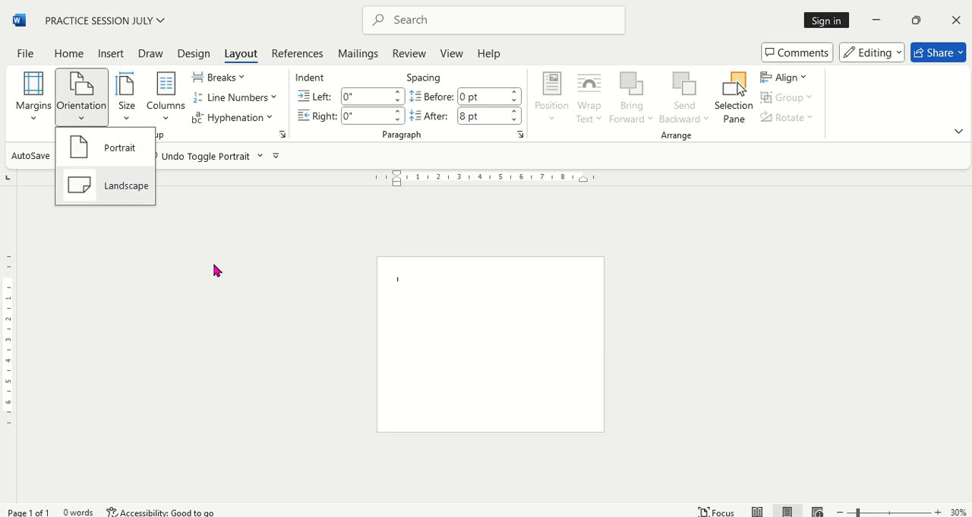
pyautogui.click(127, 157)
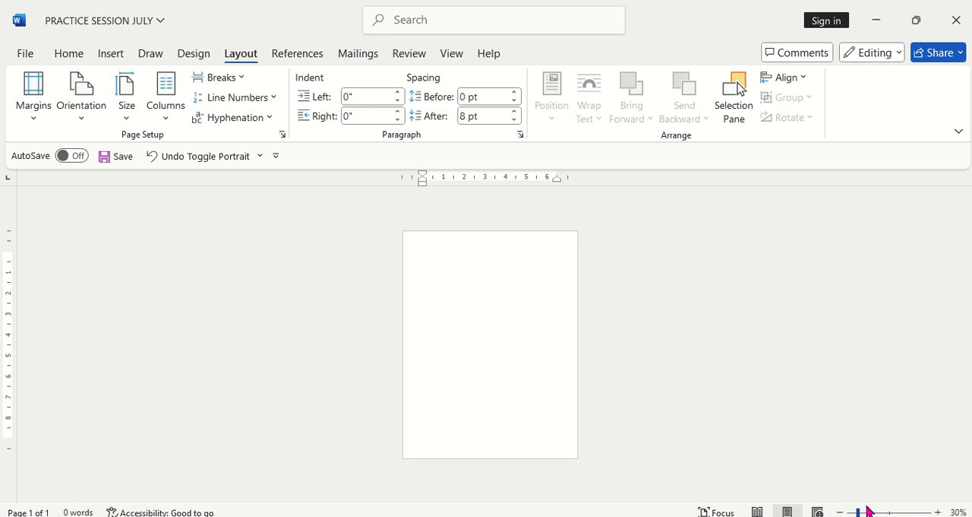
# Step: Enter a continuous run of capital D characters as sample text until it wraps onto the page's second line
pyautogui.click(939, 512)
pyautogui.click(939, 511)
pyautogui.click(939, 512)
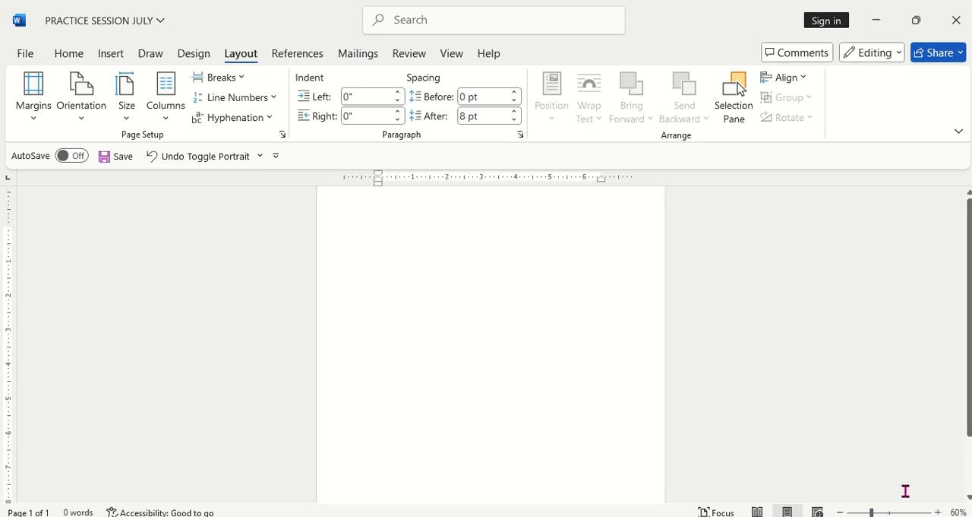
pyautogui.scroll(1, 726, 411)
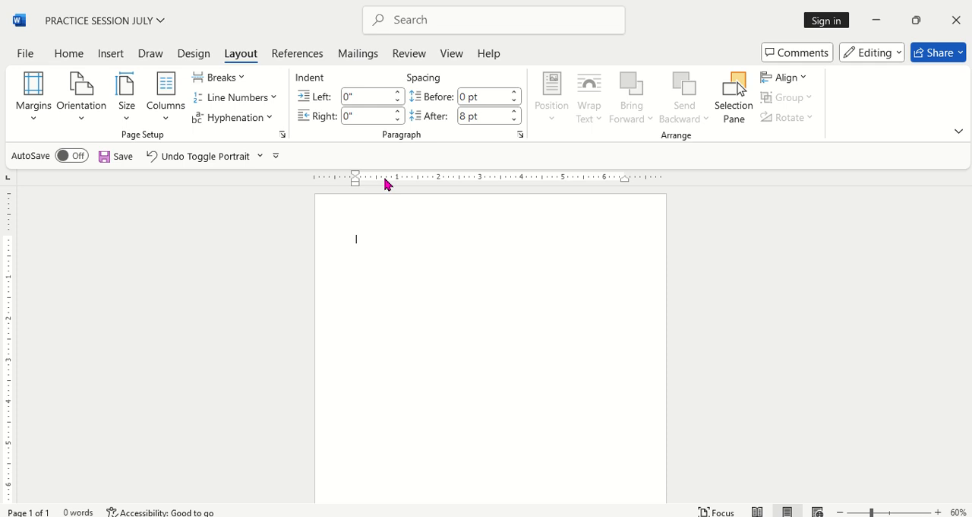
pyautogui.write('DDD')
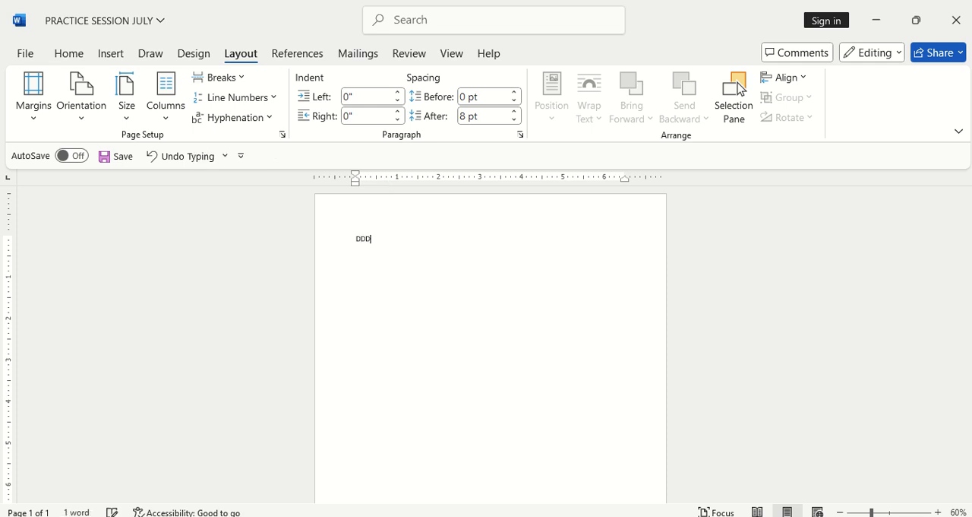
pyautogui.write('DDDDDDDDDDDDDDDDDDDDDDDDDDDDDDDDDDDD')
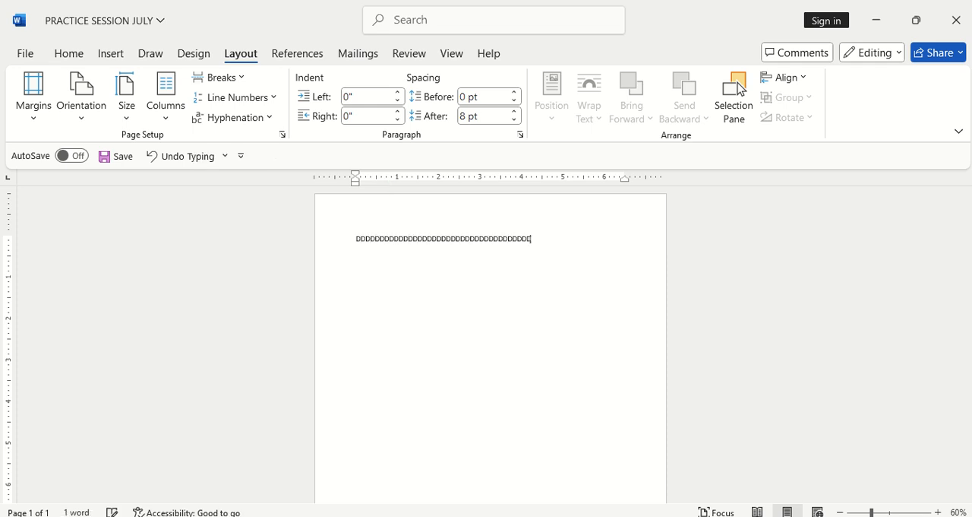
pyautogui.write('DDDDDDDDDDDDDDDDDDDDDDDDDDDDDDDDDDDDDDD')
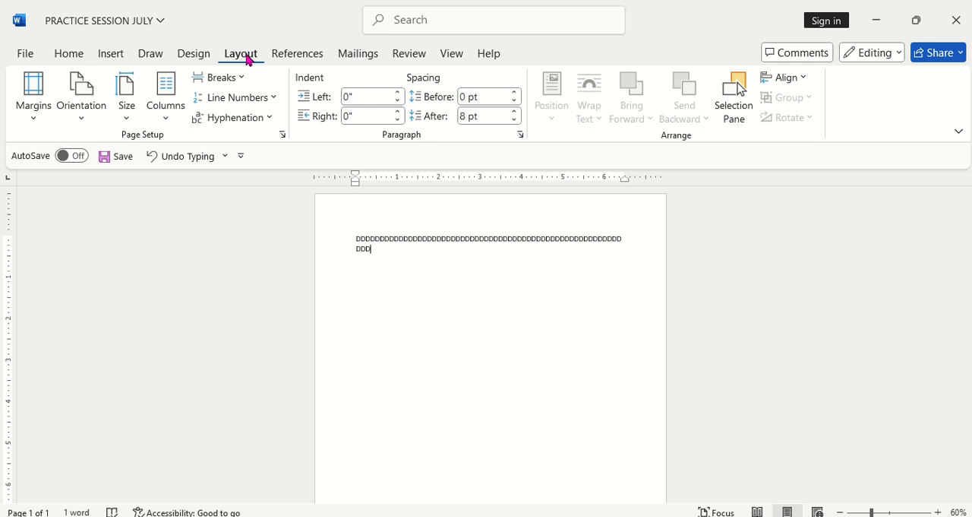
# Step: Apply the Narrow 0.5" page margins and restore the Normal 1" margins
pyautogui.click(36, 115)
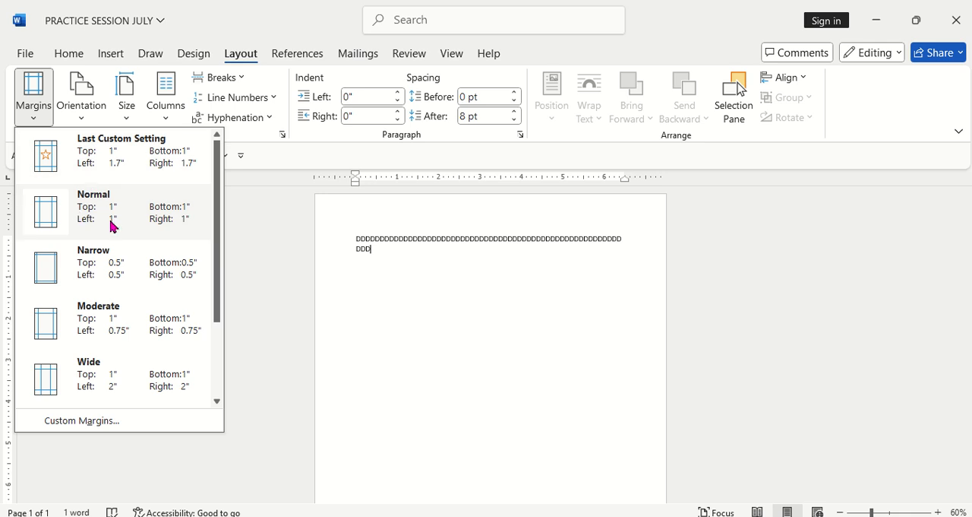
pyautogui.click(107, 274)
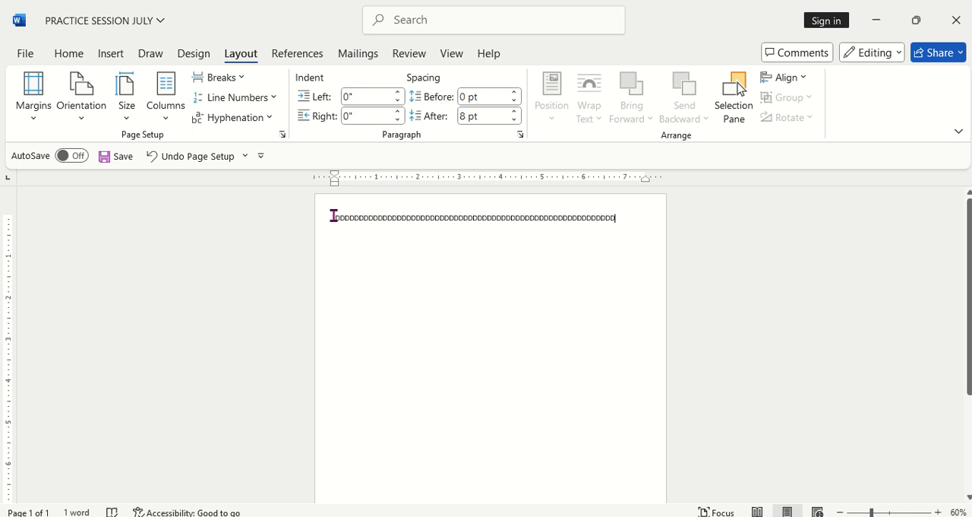
pyautogui.click(33, 121)
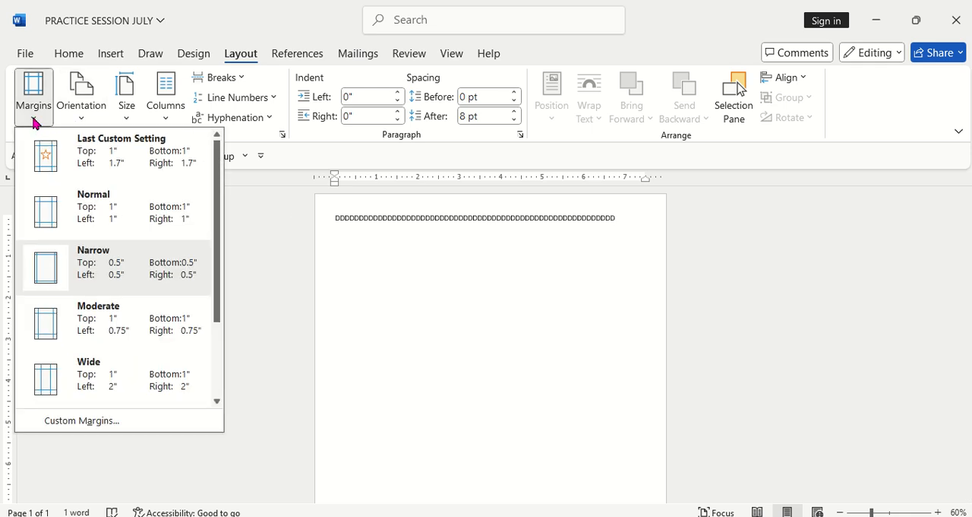
pyautogui.click(80, 211)
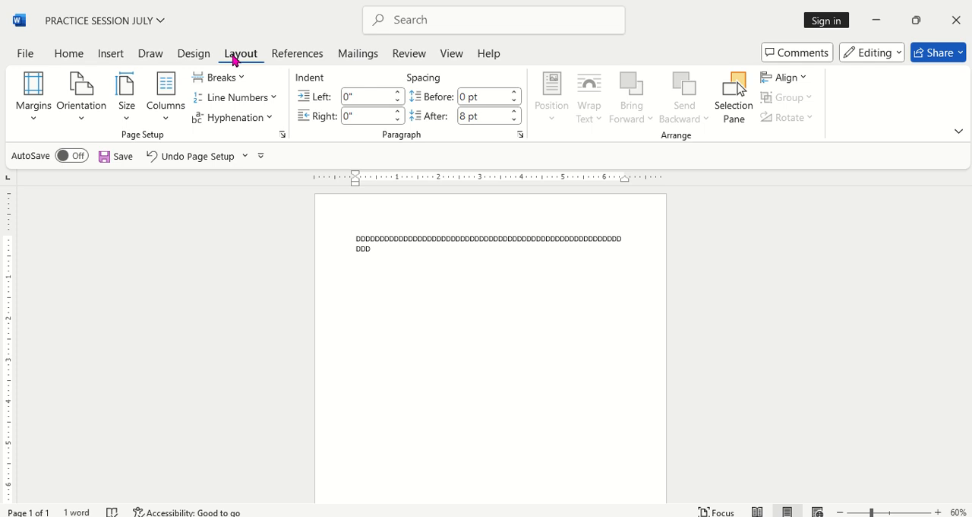
pyautogui.click(128, 118)
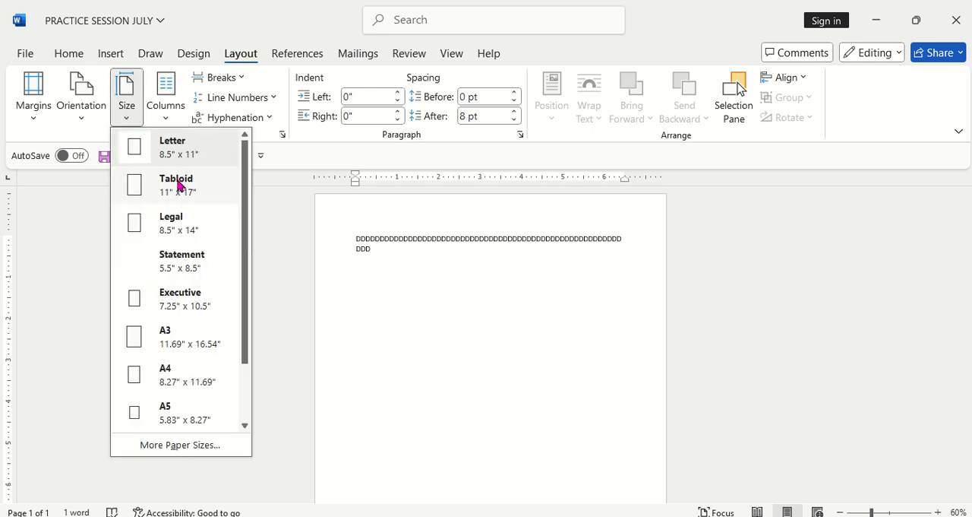
pyautogui.scroll(-1, 180, 185)
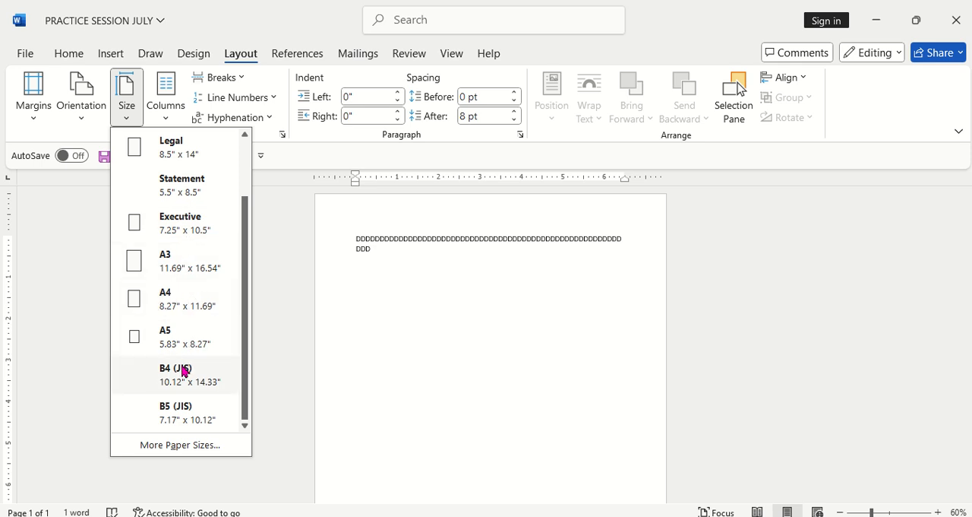
pyautogui.click(173, 448)
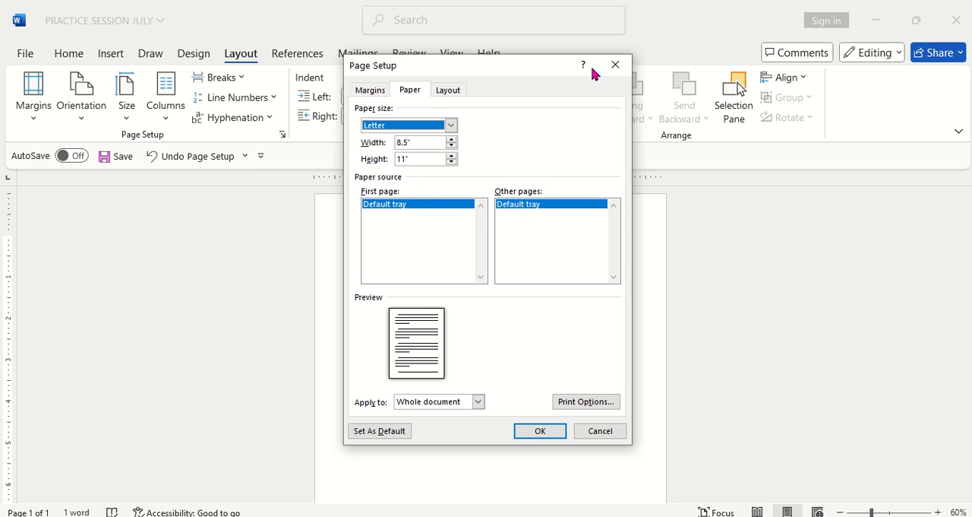
pyautogui.click(614, 66)
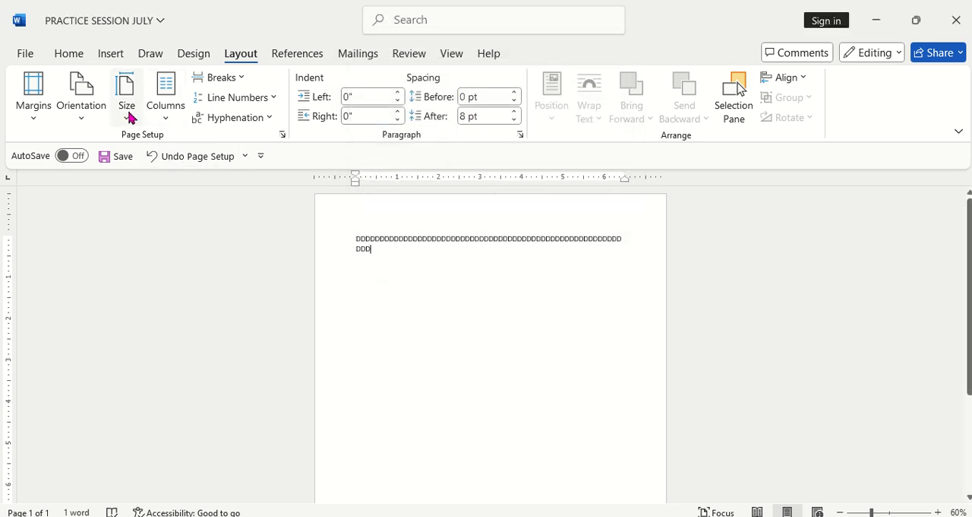
# Step: Set the paper size to A4 (8.27" x 11.69")
pyautogui.click(126, 114)
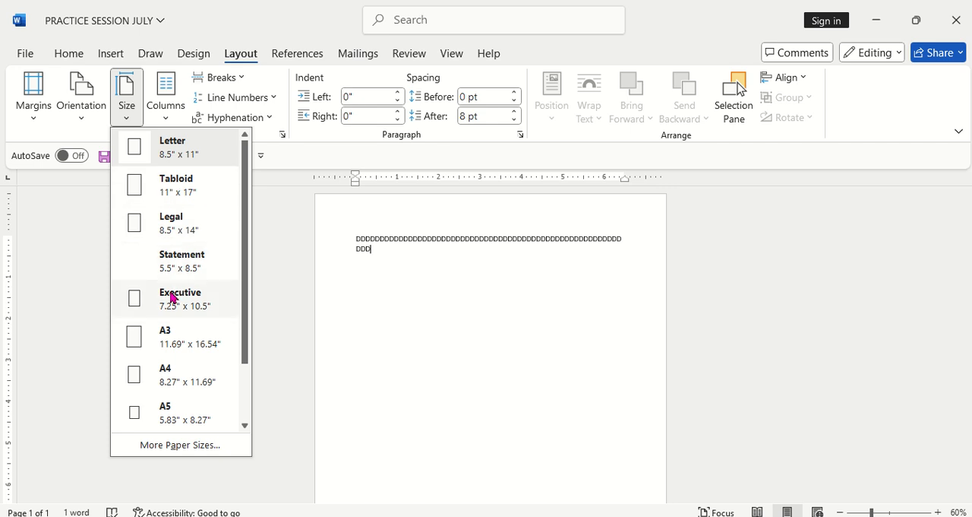
pyautogui.click(167, 382)
pyautogui.scroll(-6, 358, 354)
pyautogui.scroll(6, 337, 356)
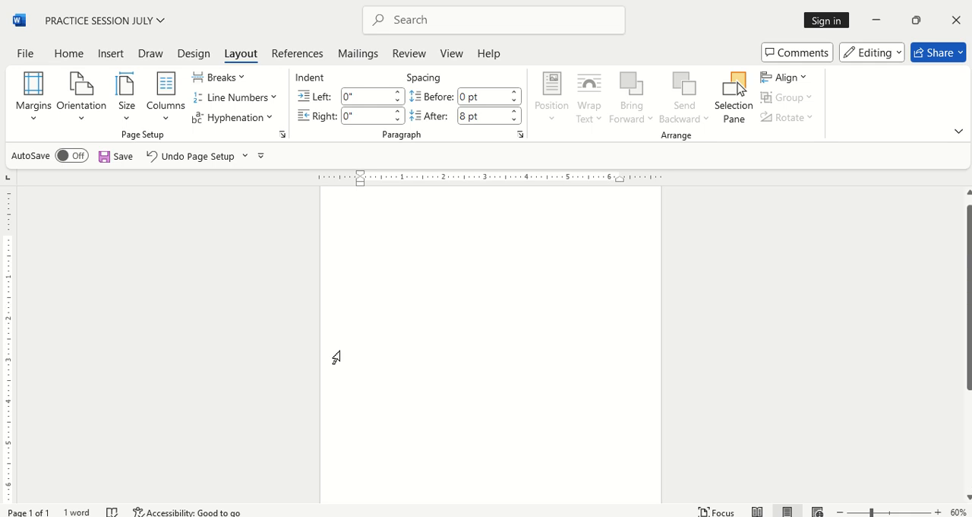
pyautogui.scroll(-3, 364, 312)
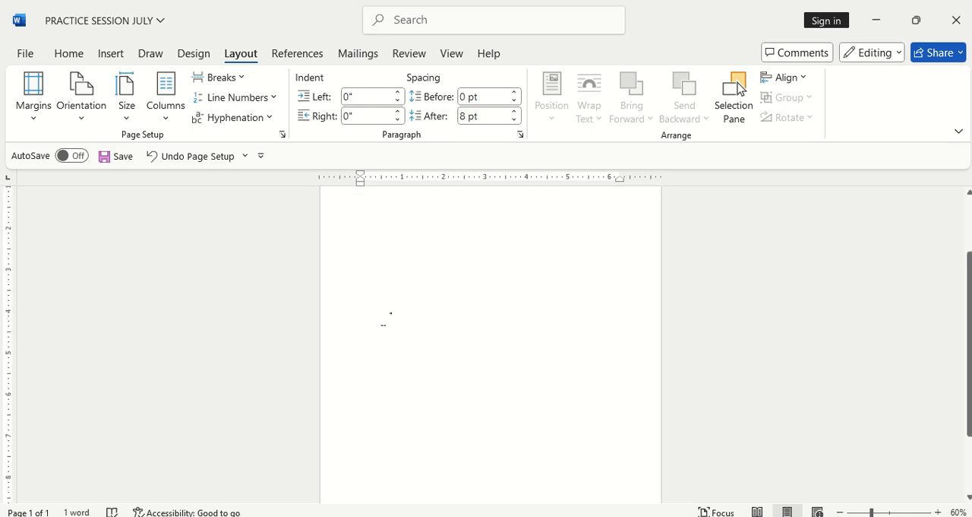
pyautogui.scroll(3, 389, 312)
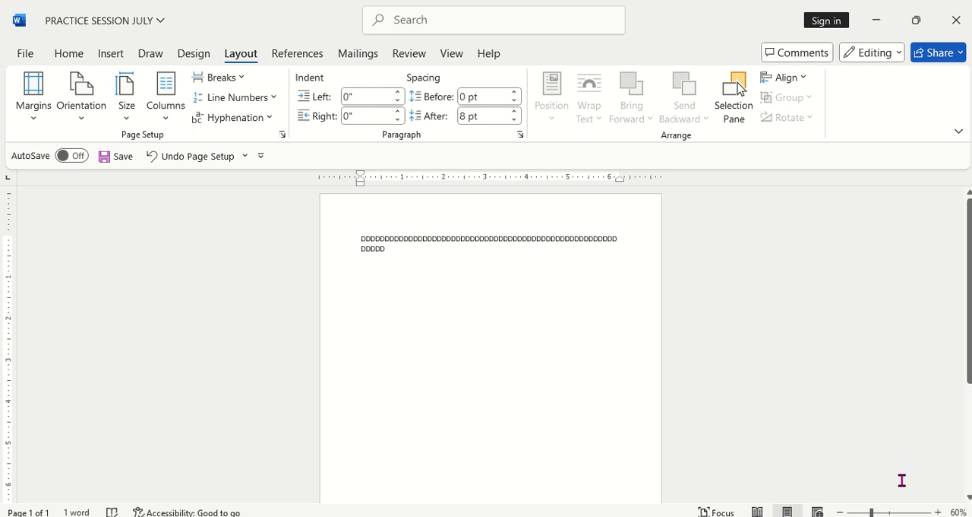
# Step: Delete the whole run of sample D characters from the page
pyautogui.click(887, 512)
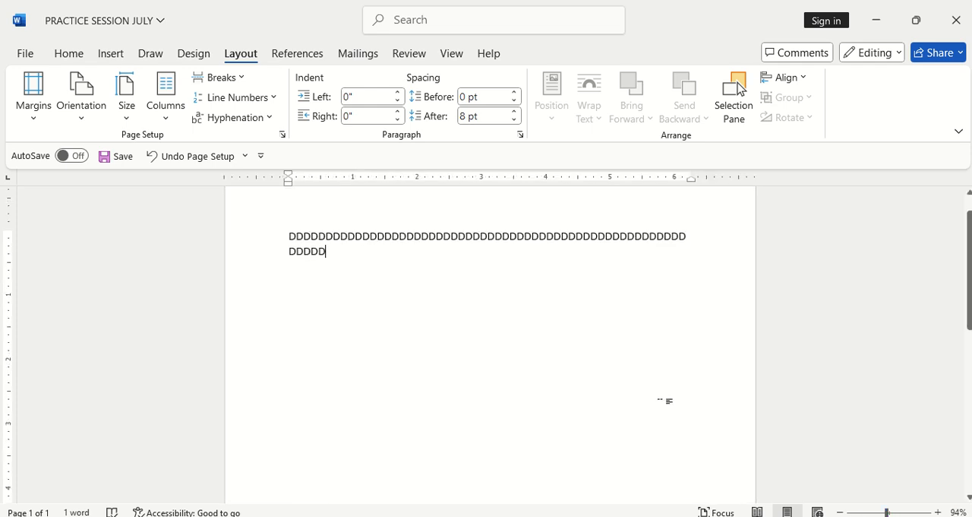
pyautogui.scroll(1, 482, 350)
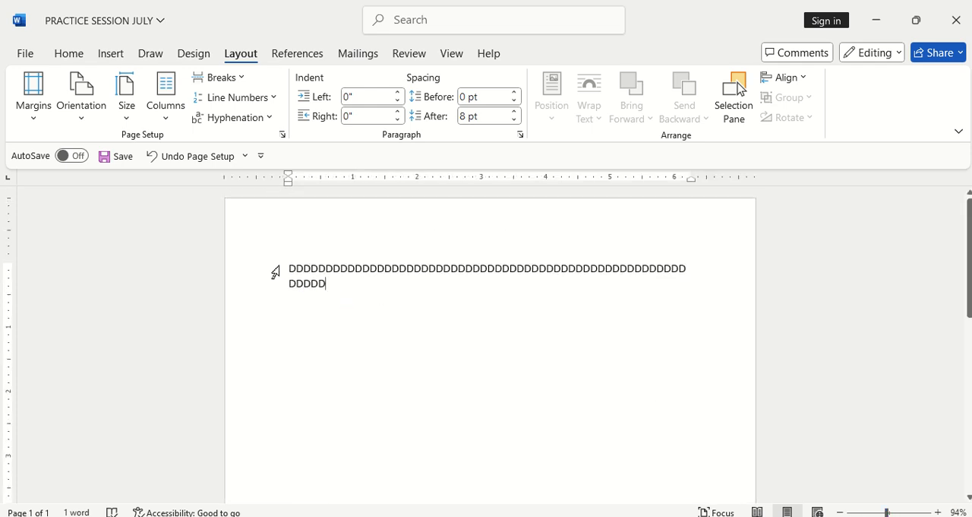
pyautogui.moveTo(285, 267); pyautogui.dragTo(337, 282)
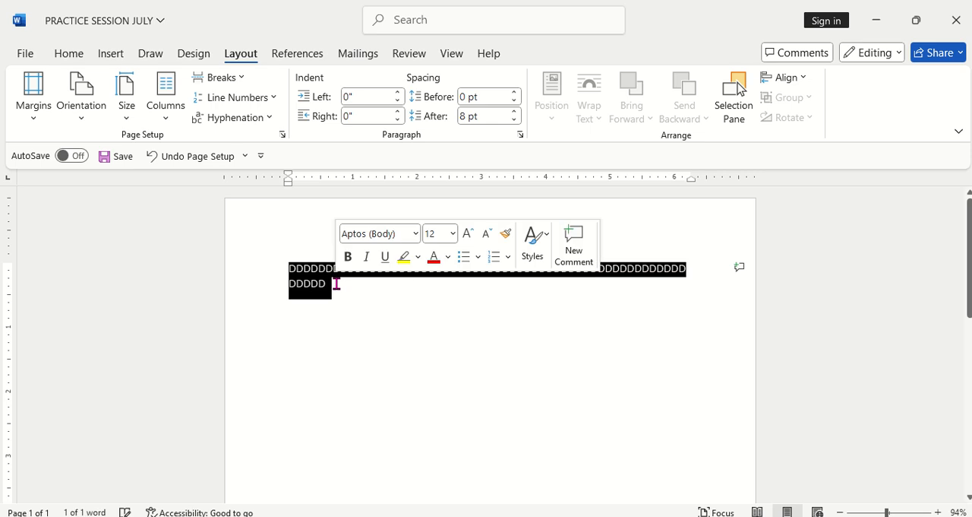
pyautogui.press('BackSpace')
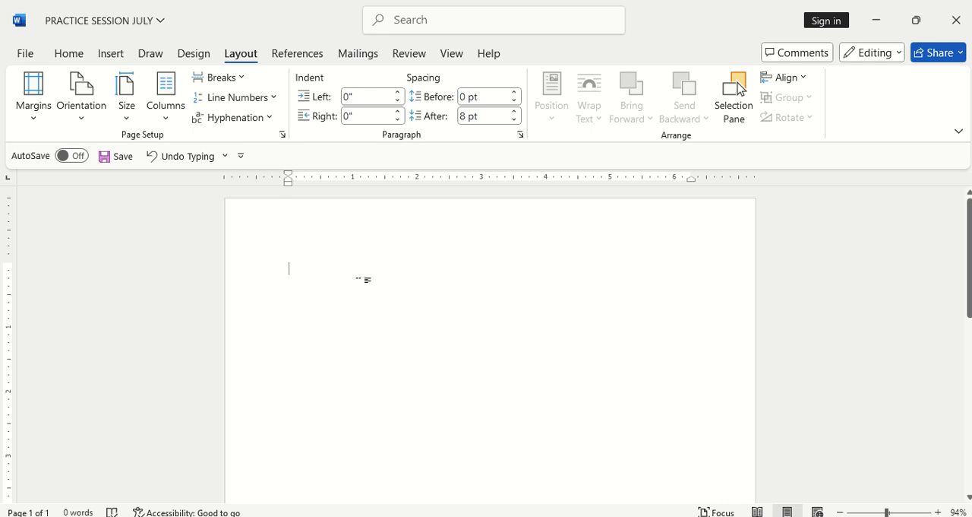
# Step: Insert a table with 6 columns and 10 rows, keeping the automatic fixed column width
pyautogui.click(114, 55)
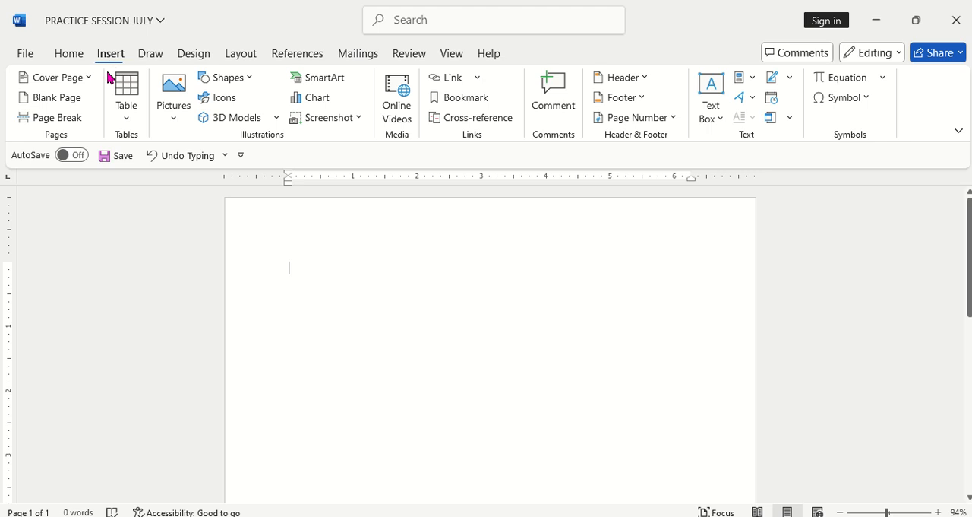
pyautogui.click(127, 115)
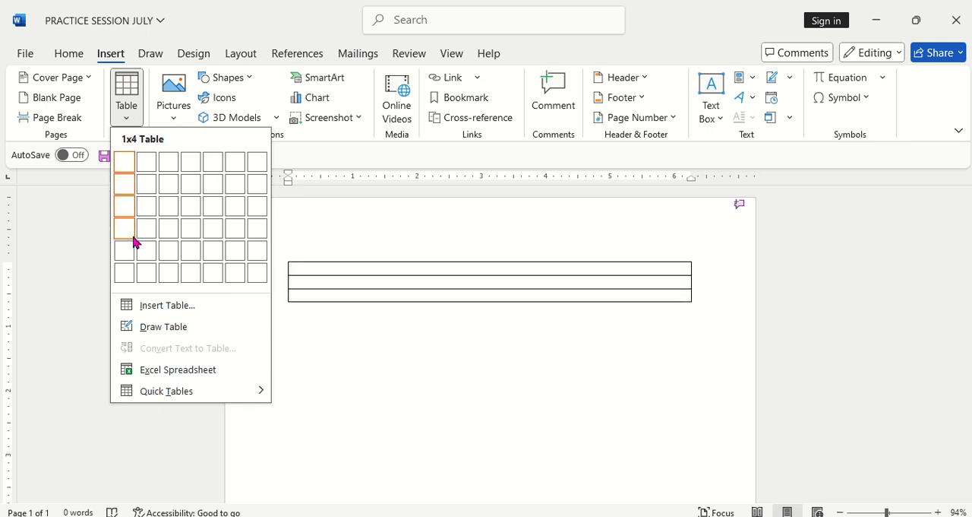
pyautogui.click(173, 306)
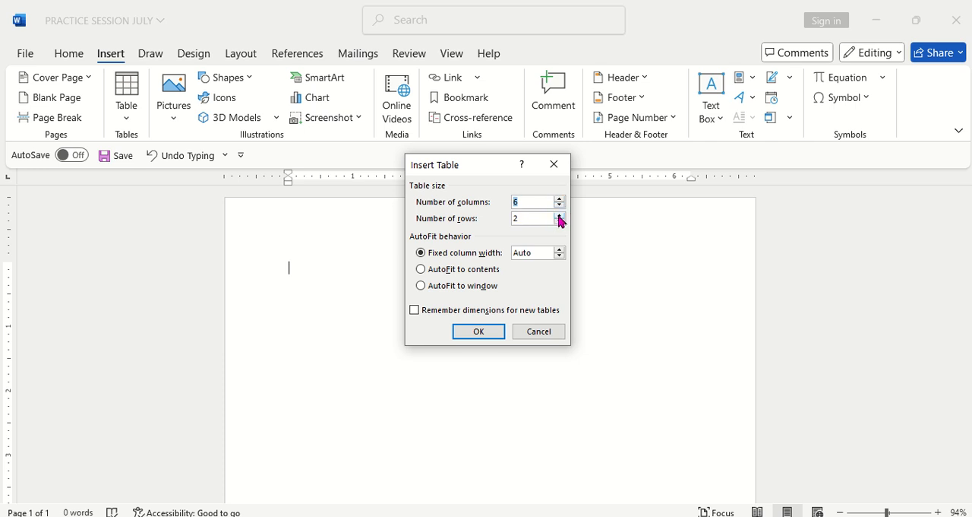
pyautogui.click(559, 216)
pyautogui.click(560, 216)
pyautogui.click(560, 216)
pyautogui.click(560, 216)
pyautogui.click(490, 333)
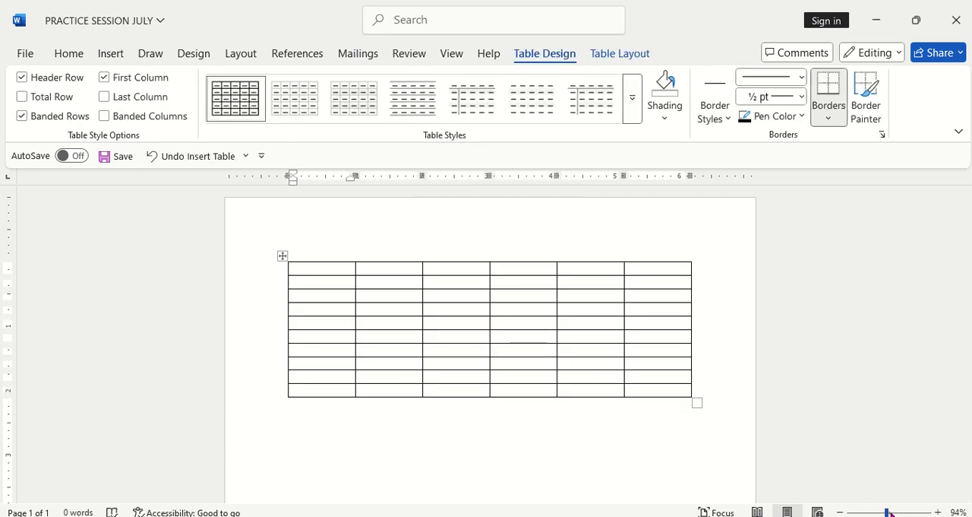
# Step: Enter GHG, GHFD and VBCDS in the first three cells of the table's first row
pyautogui.moveTo(889, 513); pyautogui.dragTo(893, 512)
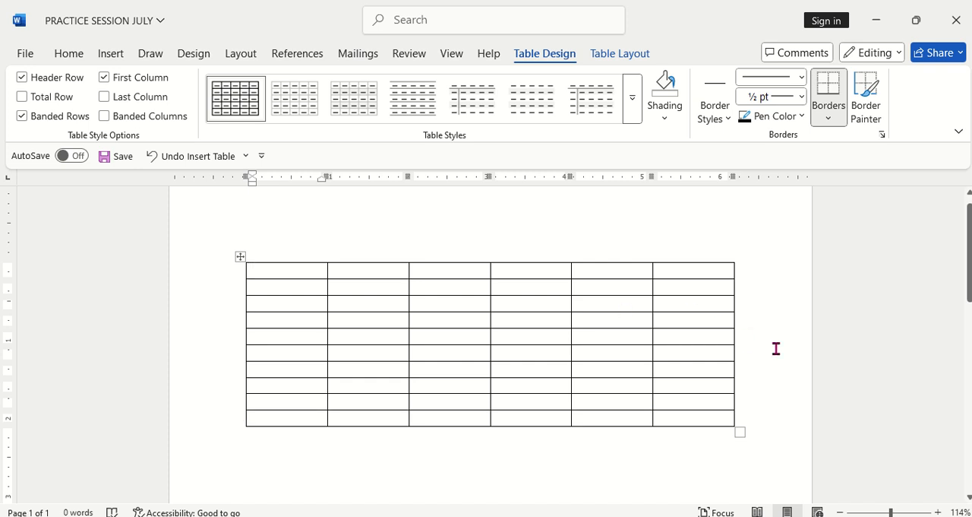
pyautogui.scroll(-2, 443, 467)
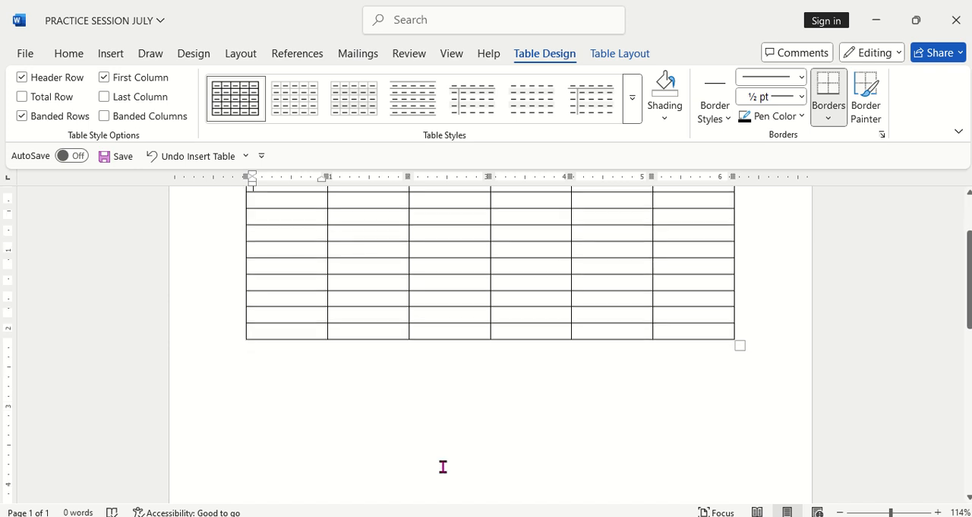
pyautogui.scroll(2, 443, 467)
pyautogui.scroll(1, 443, 466)
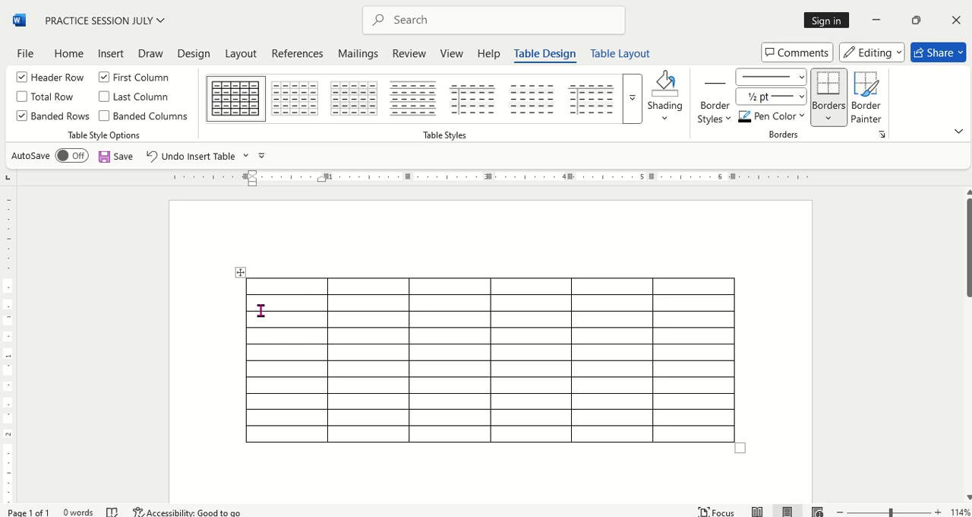
pyautogui.click(291, 299)
pyautogui.write('GHG')
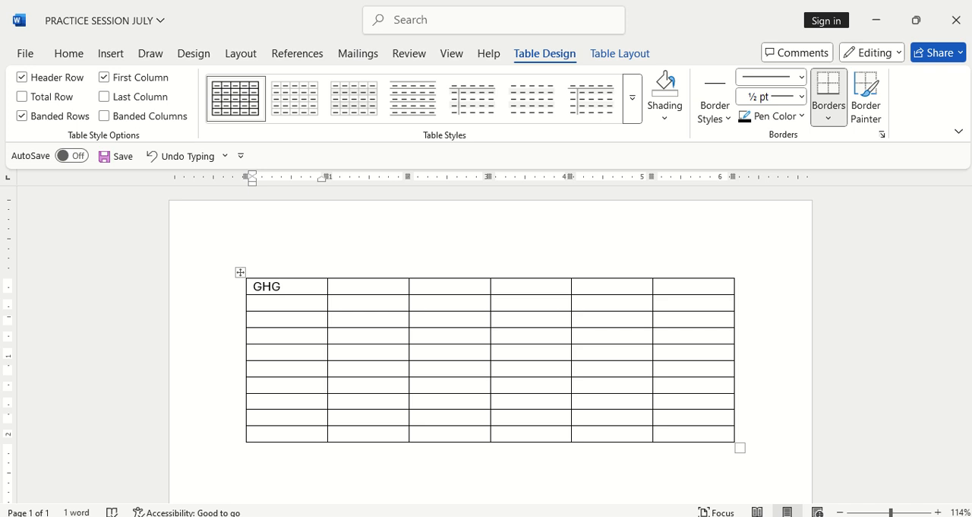
pyautogui.click(334, 286)
pyautogui.write('GHFD')
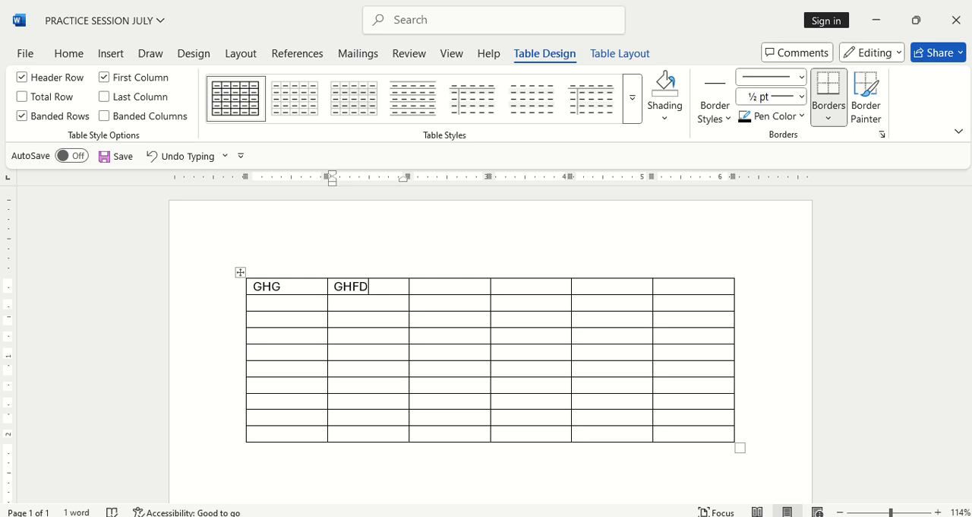
pyautogui.click(407, 285)
pyautogui.write('VBCDS')
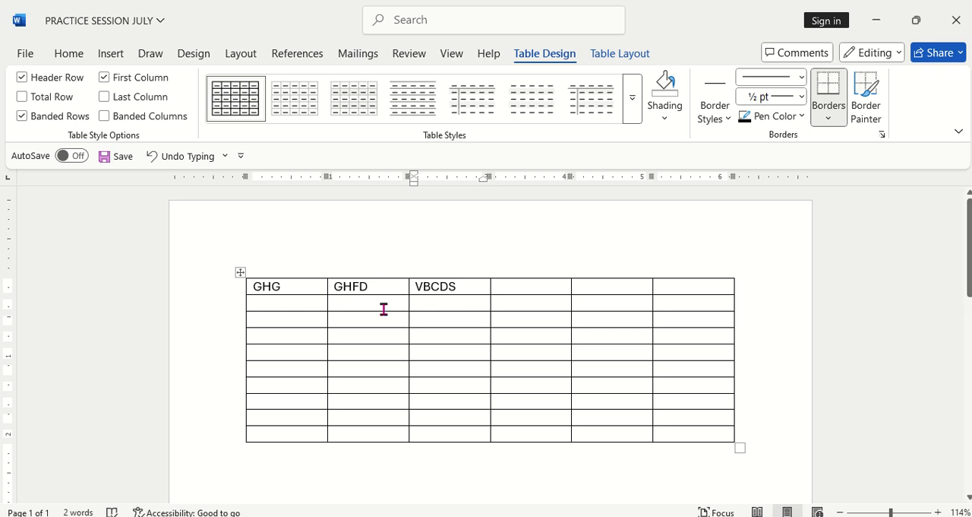
# Step: Shade the entire table with the lightest orange theme color
pyautogui.click(240, 270)
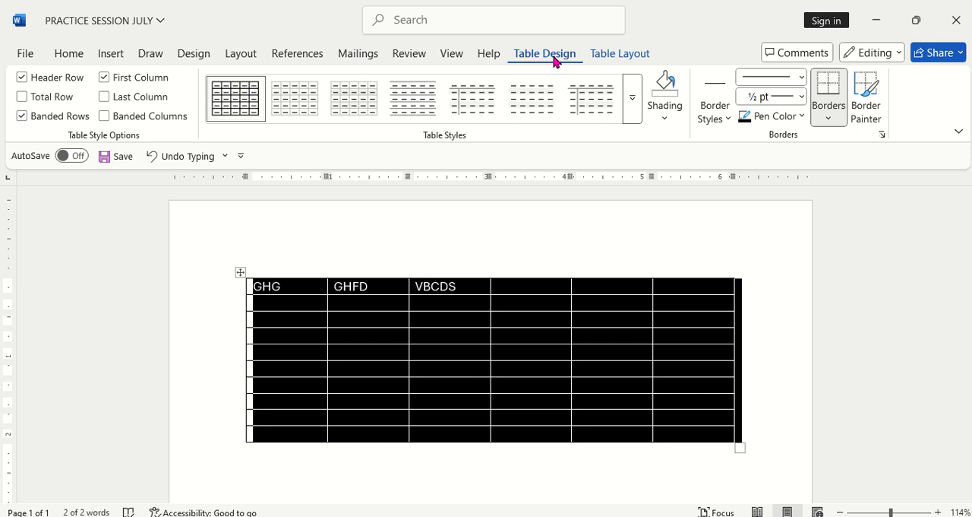
pyautogui.click(628, 114)
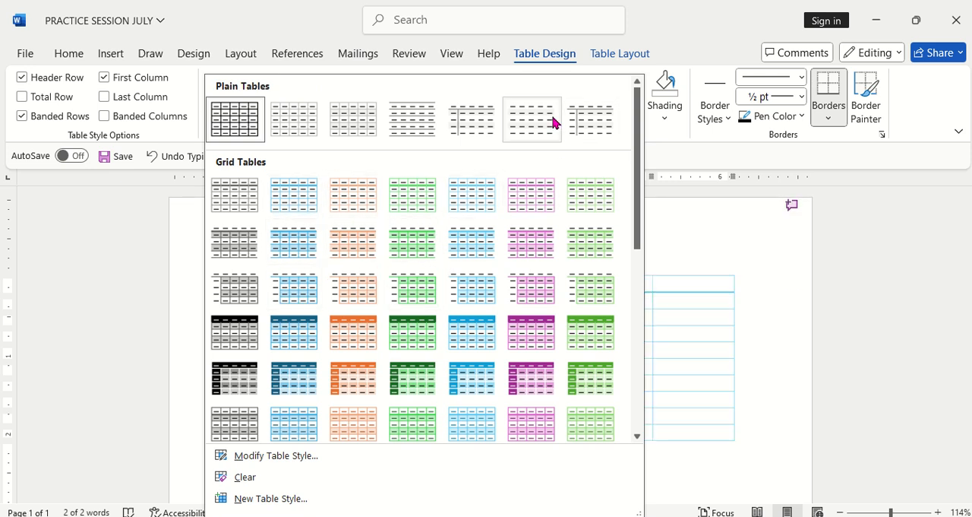
pyautogui.click(631, 73)
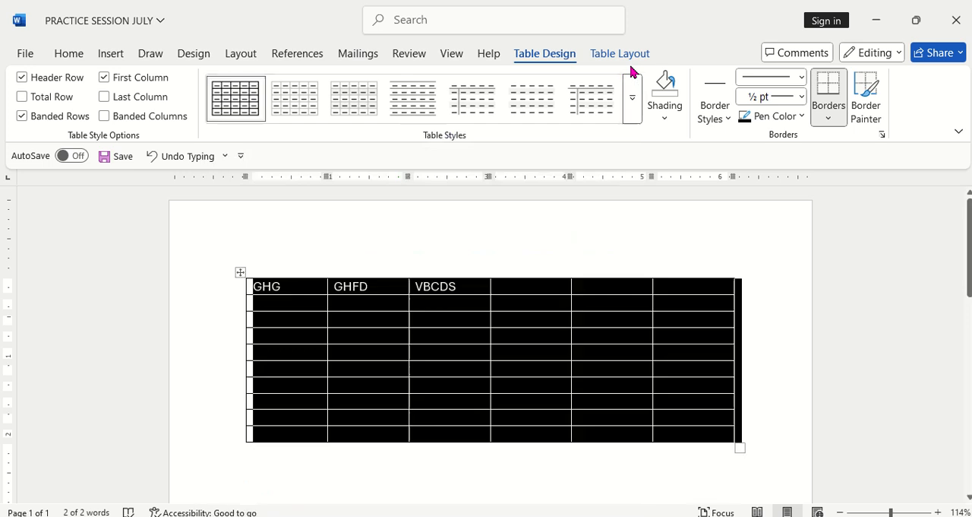
pyautogui.click(665, 121)
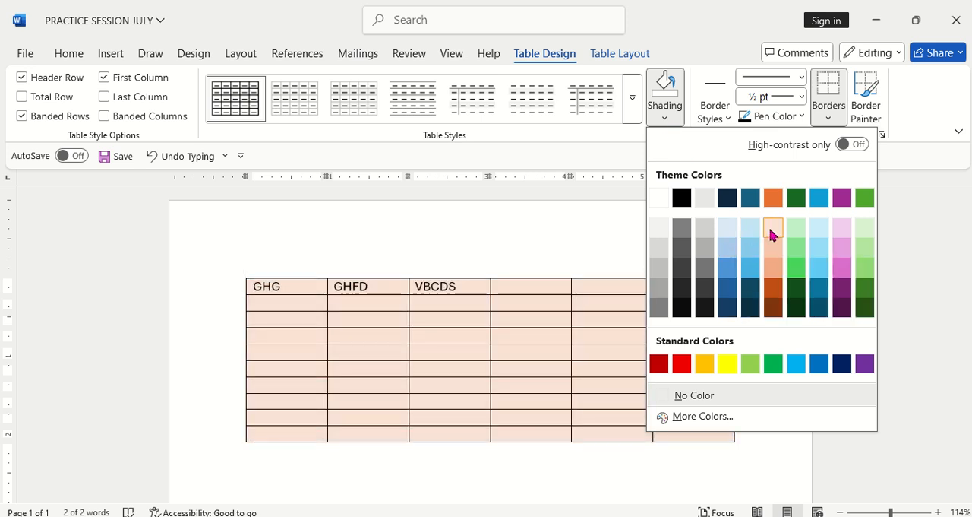
pyautogui.click(728, 197)
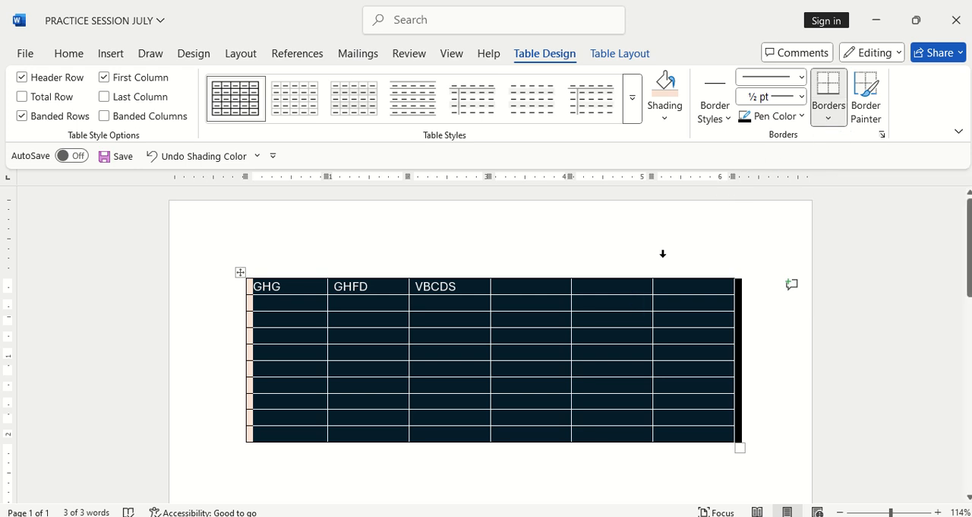
# Step: Apply 3 pt dark blue thick-and-thin double-line borders to the whole table with the All setting
pyautogui.click(831, 119)
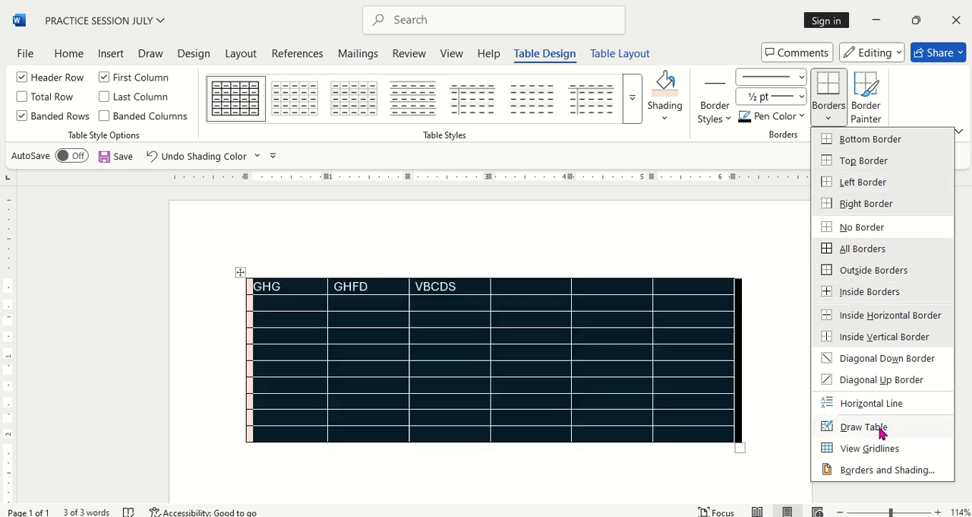
pyautogui.click(879, 469)
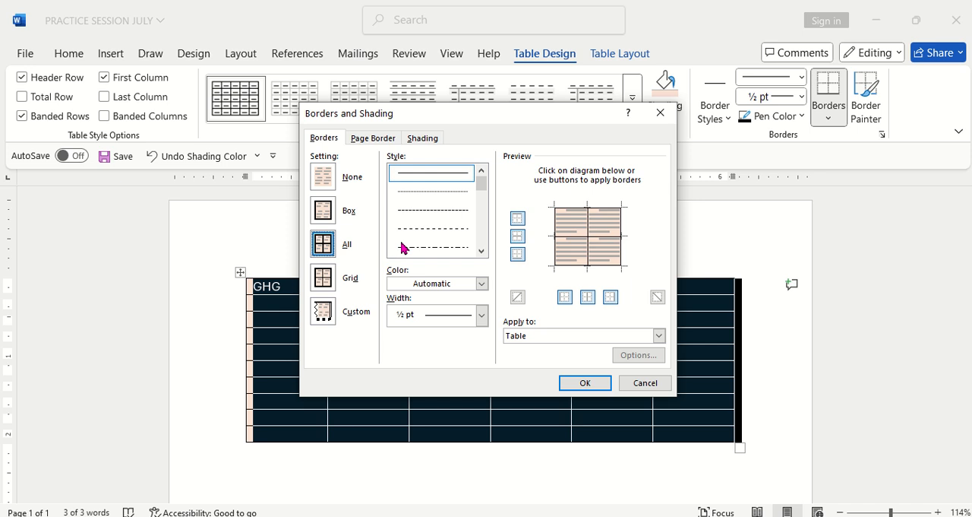
pyautogui.scroll(-2, 479, 187)
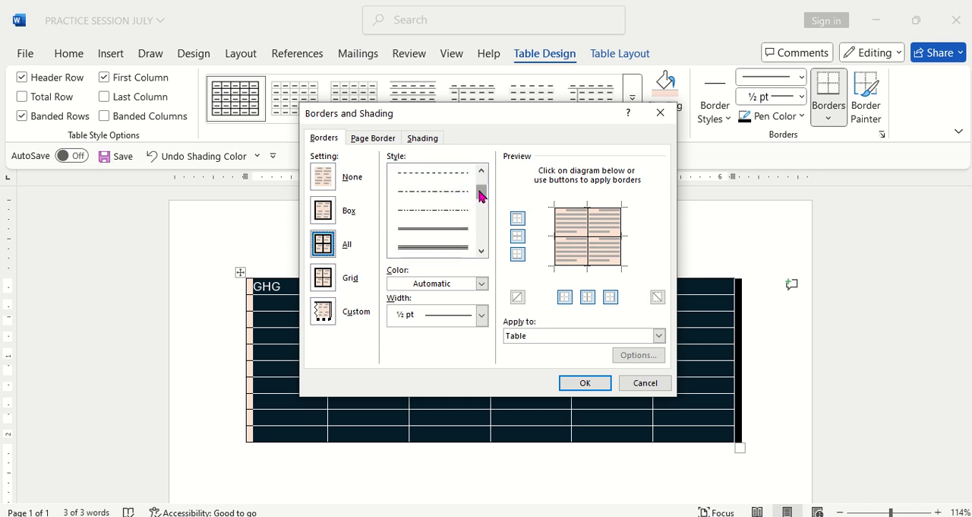
pyautogui.scroll(-2, 481, 200)
pyautogui.click(435, 214)
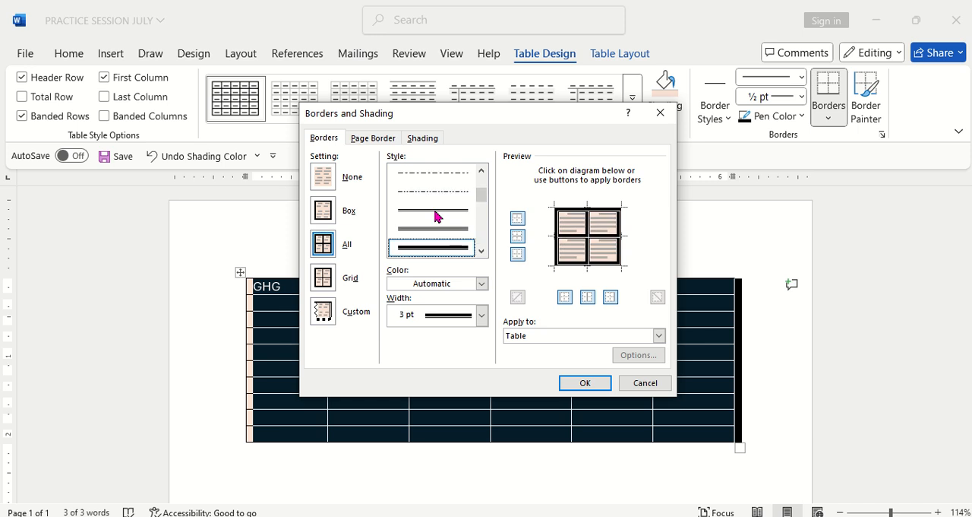
pyautogui.click(483, 284)
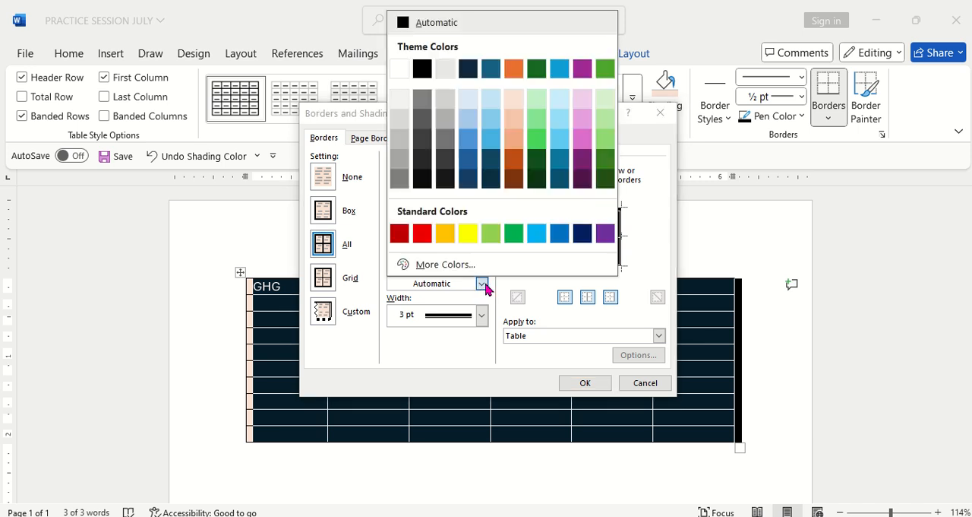
pyautogui.click(583, 234)
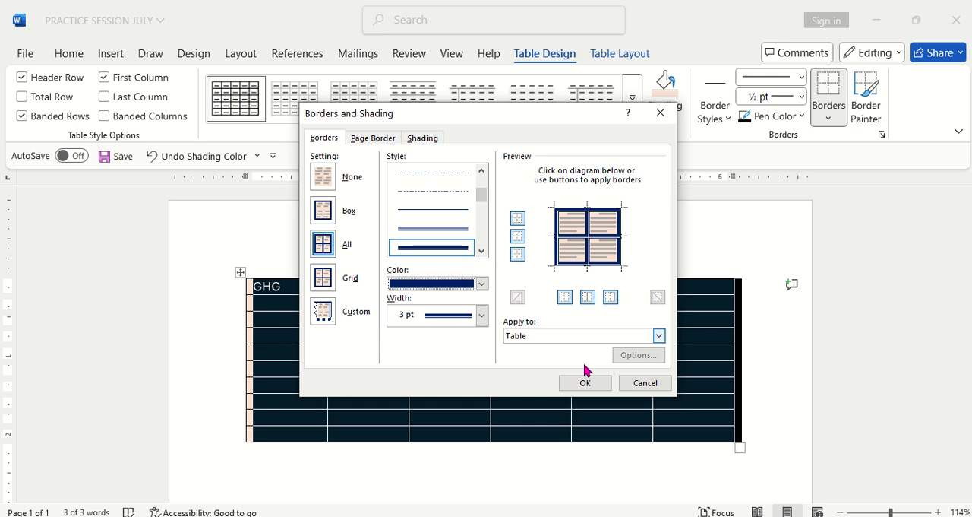
pyautogui.click(591, 386)
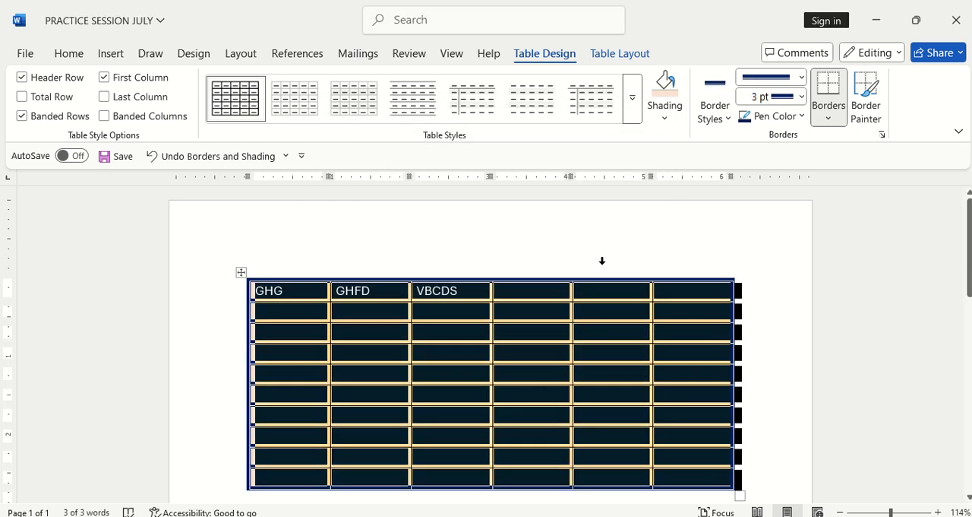
pyautogui.click(602, 261)
pyautogui.scroll(-1, 585, 311)
pyautogui.scroll(-1, 585, 315)
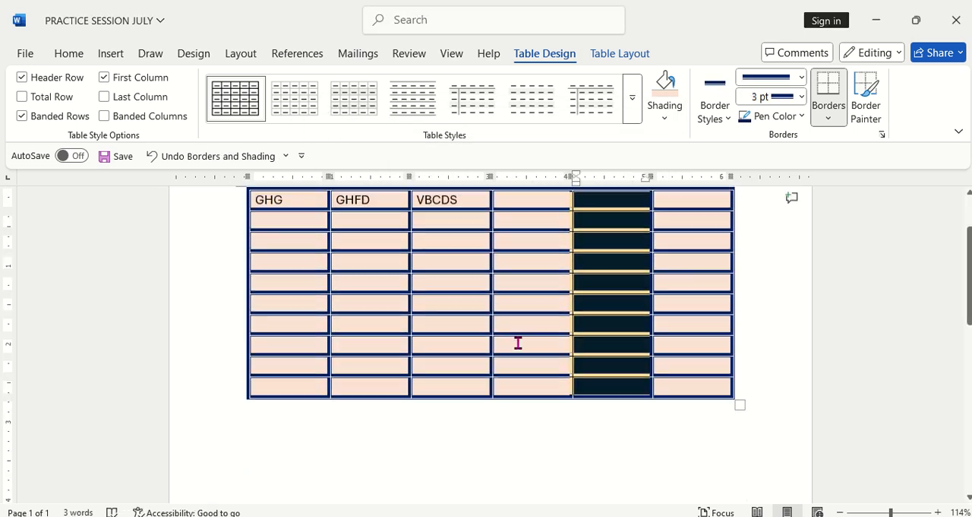
# Step: Deselect the column and look over the shading and borders across the whole table
pyautogui.click(519, 342)
pyautogui.click(521, 437)
pyautogui.scroll(2, 562, 357)
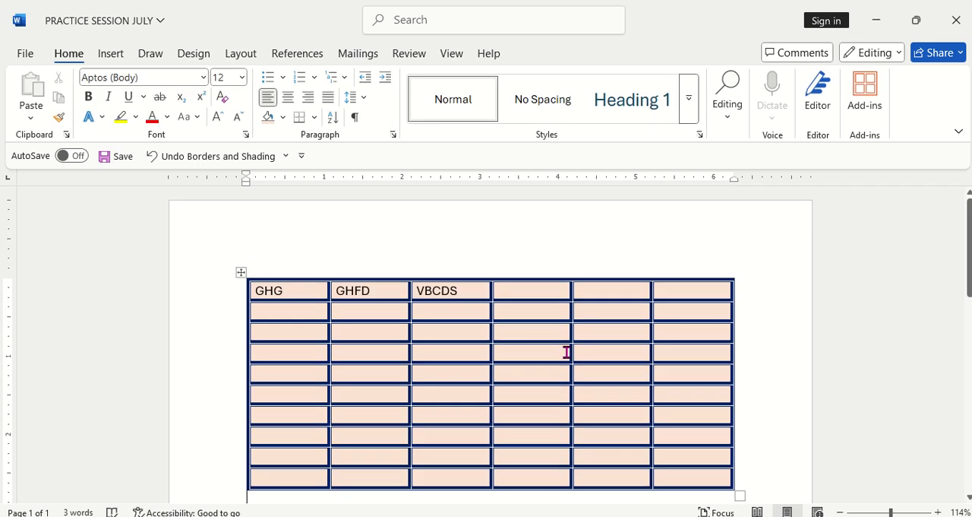
pyautogui.scroll(-4, 681, 324)
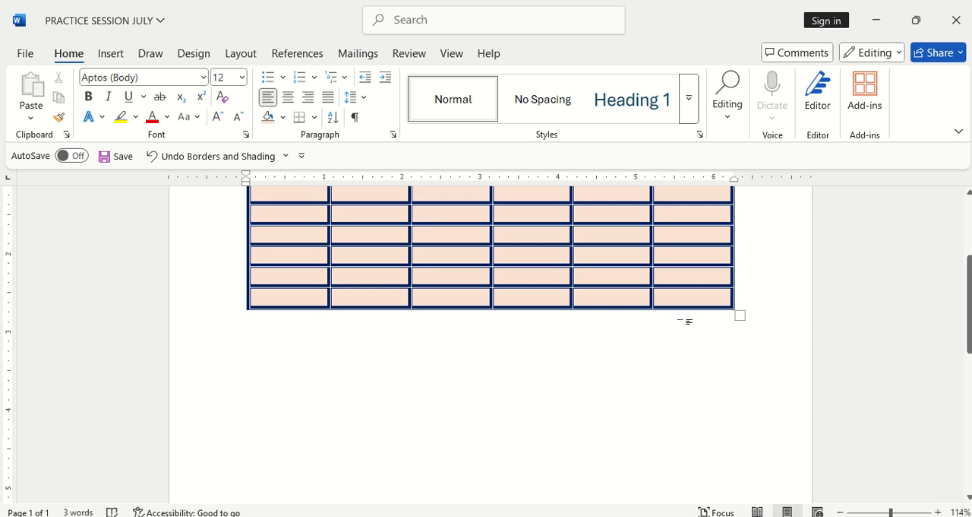
pyautogui.scroll(4, 631, 388)
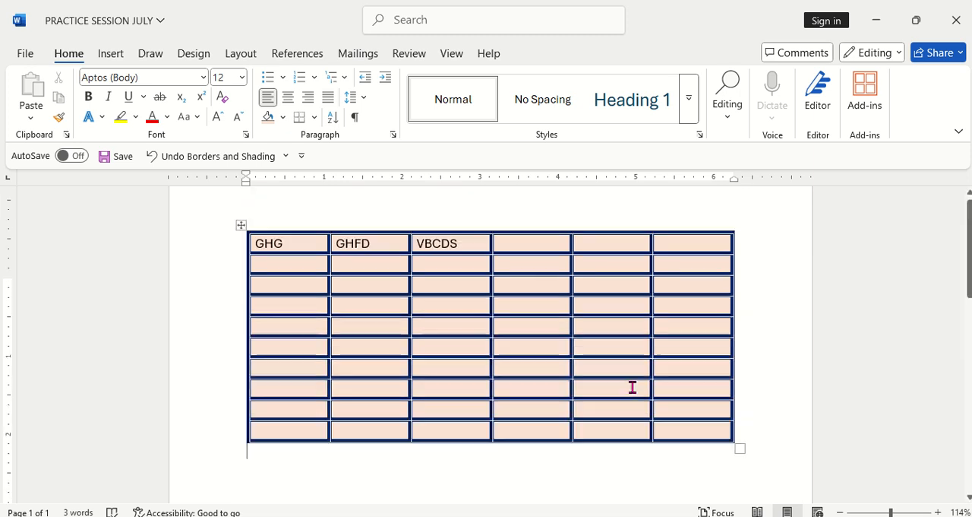
pyautogui.scroll(-4, 683, 351)
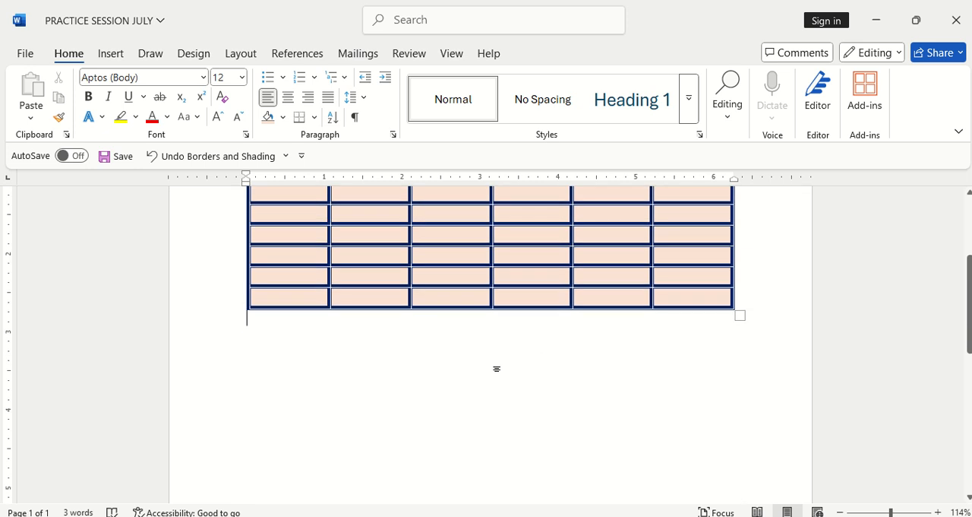
pyautogui.scroll(4, 501, 362)
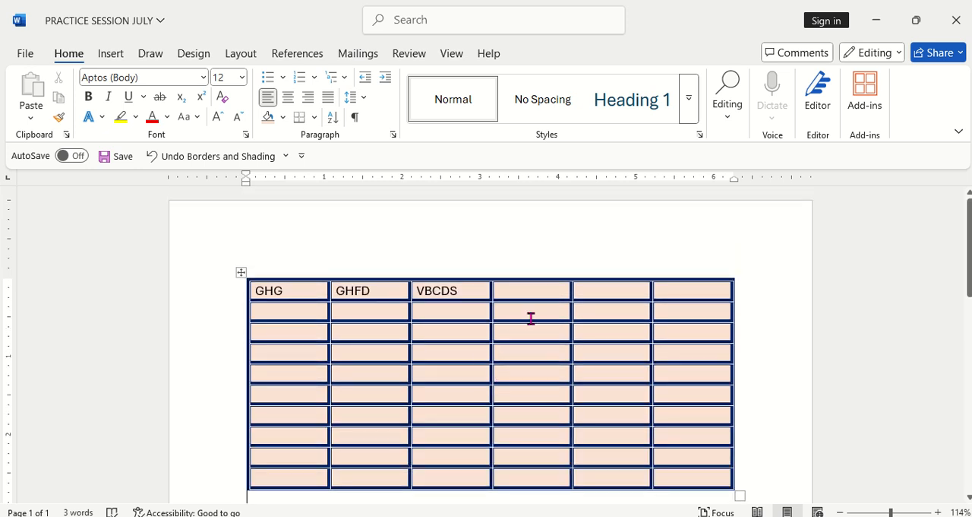
pyautogui.scroll(-2, 531, 318)
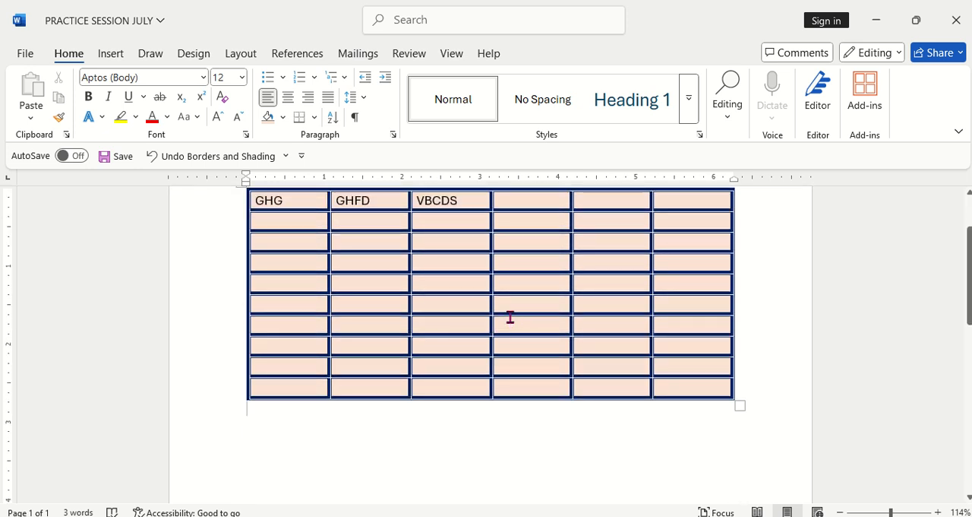
# Step: Enter KLO in the first cell of the last row and RTY in the cell directly above it
pyautogui.click(283, 386)
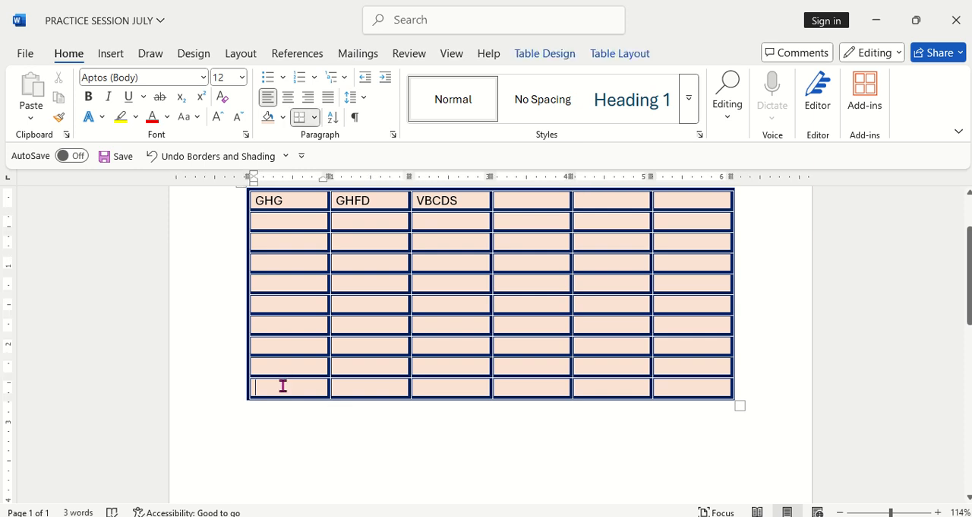
pyautogui.write('KLO')
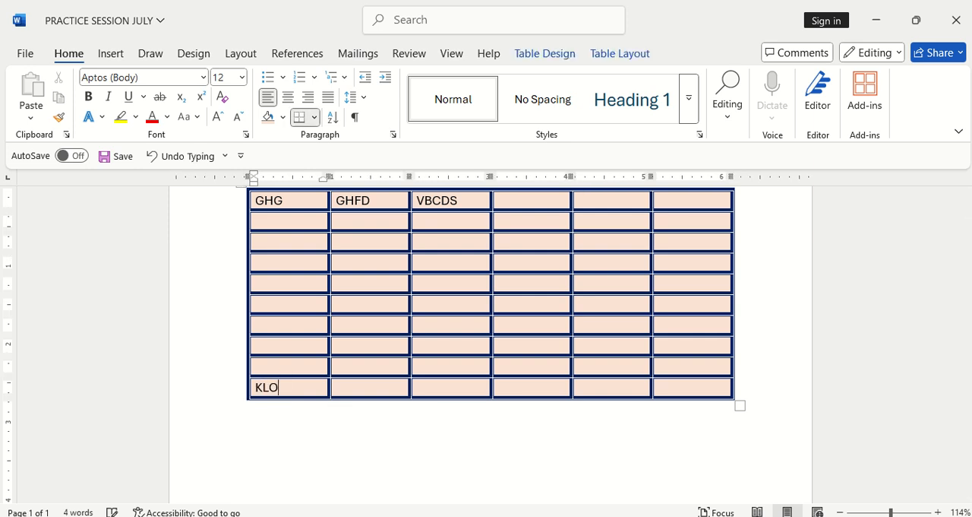
pyautogui.click(275, 345)
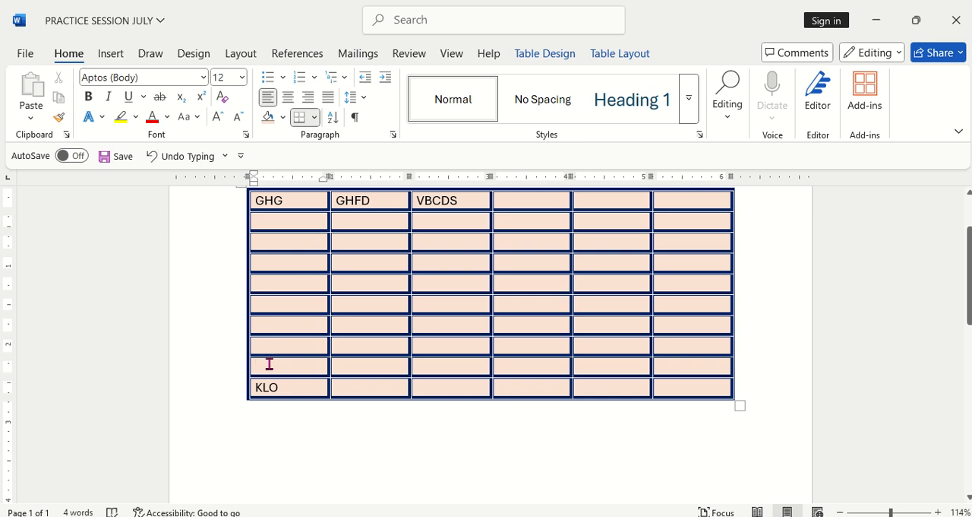
pyautogui.click(269, 364)
pyautogui.write('RTY')
pyautogui.click(271, 413)
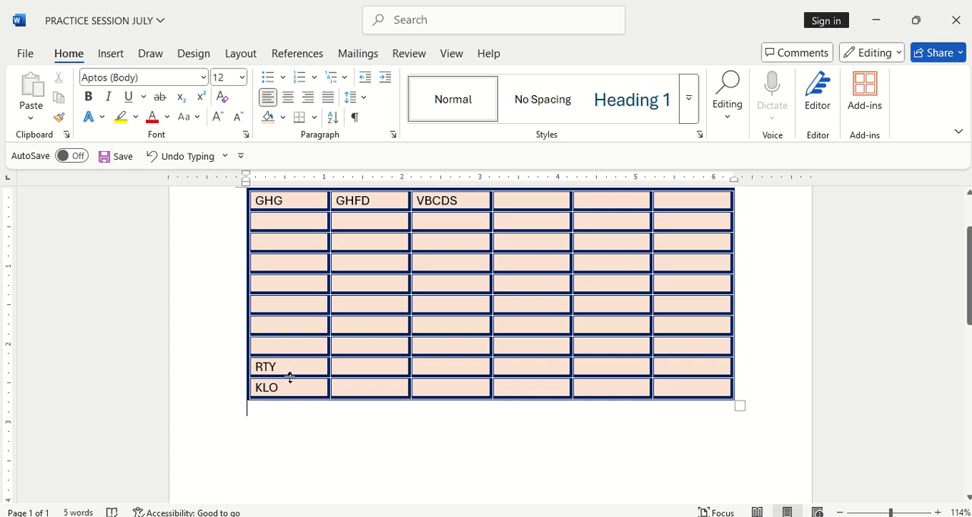
# Step: Try inserting a row directly below the RTY row and undo the insertion
pyautogui.click(290, 367)
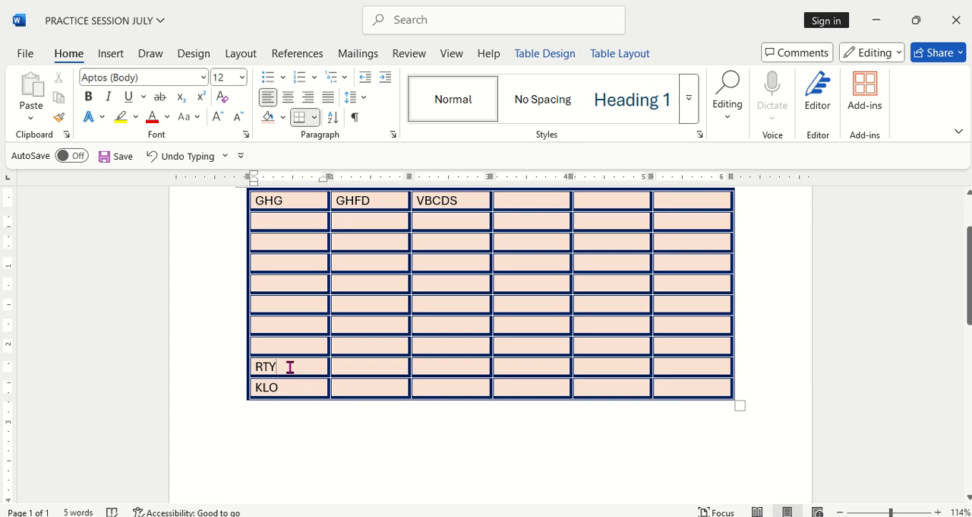
pyautogui.click(617, 55)
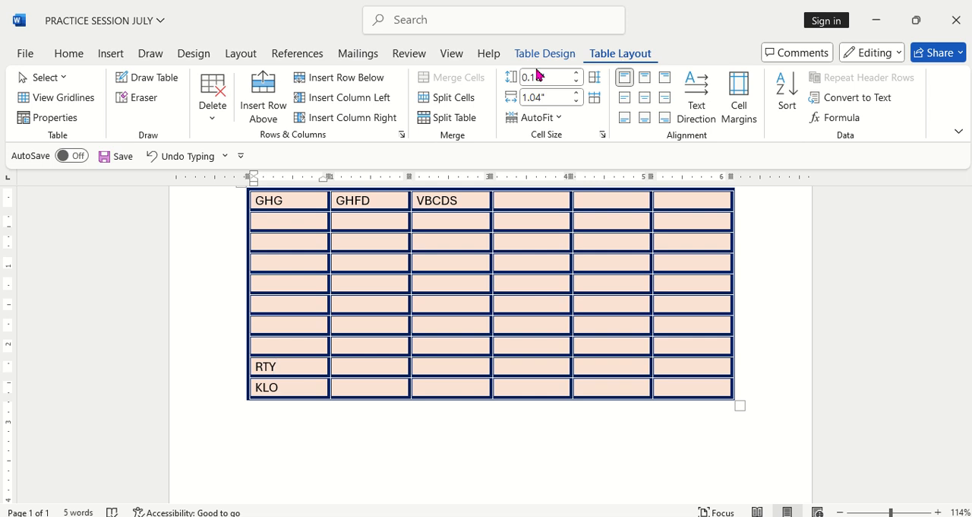
pyautogui.click(345, 79)
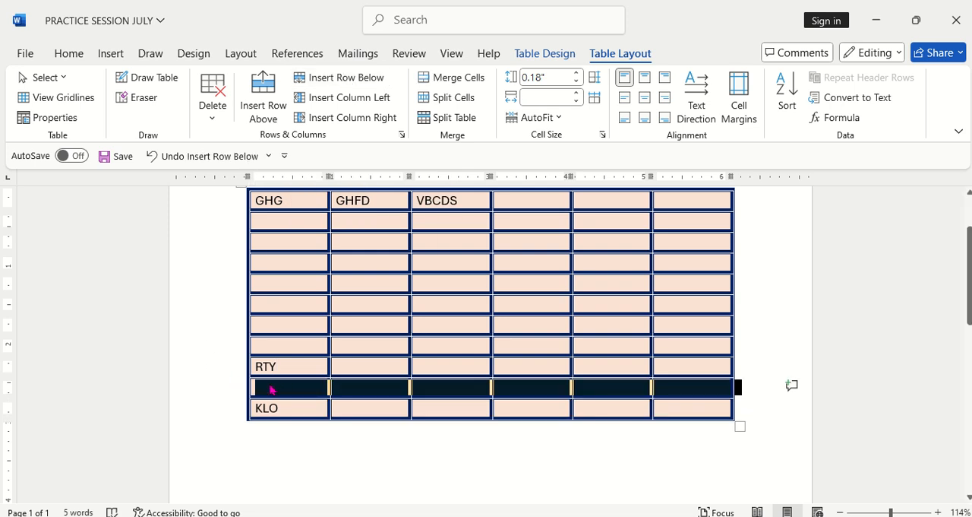
pyautogui.click(279, 393)
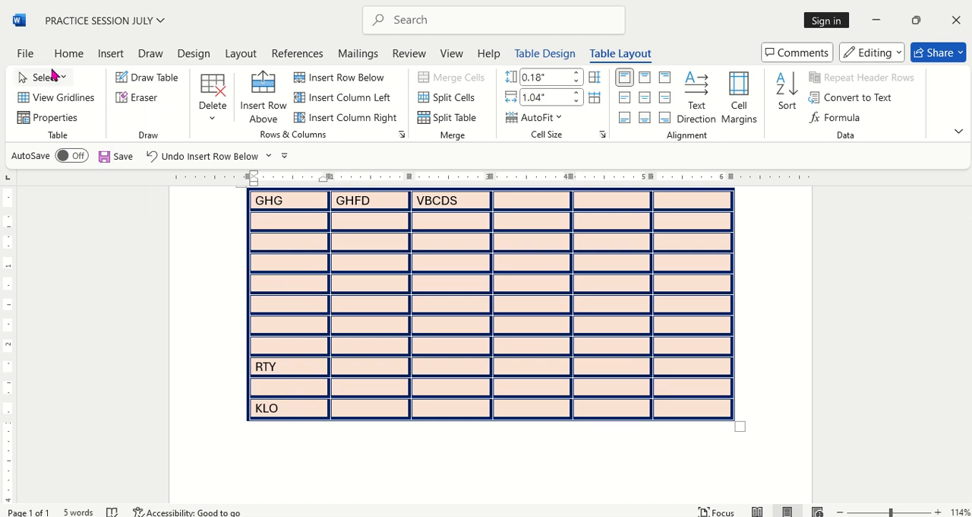
pyautogui.click(153, 156)
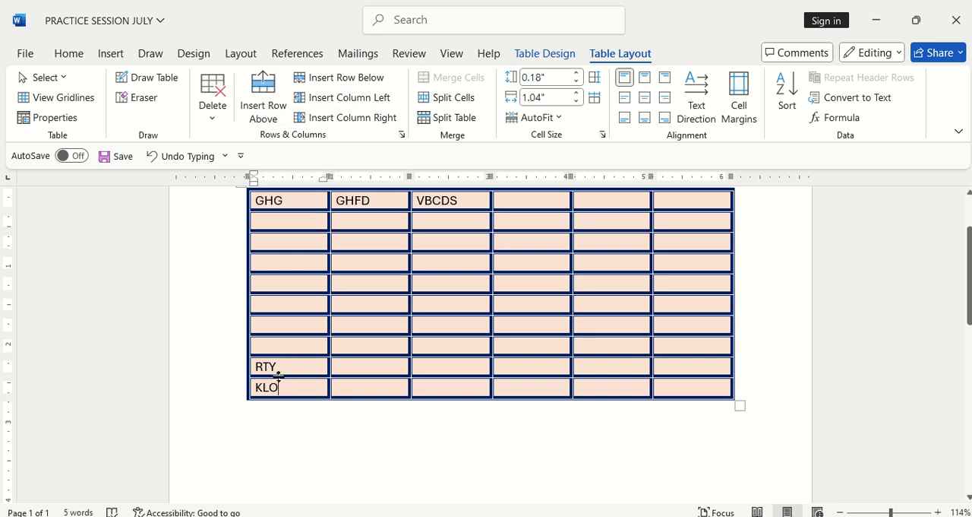
# Step: Insert an empty row directly above the KLO row
pyautogui.click(264, 98)
pyautogui.click(299, 428)
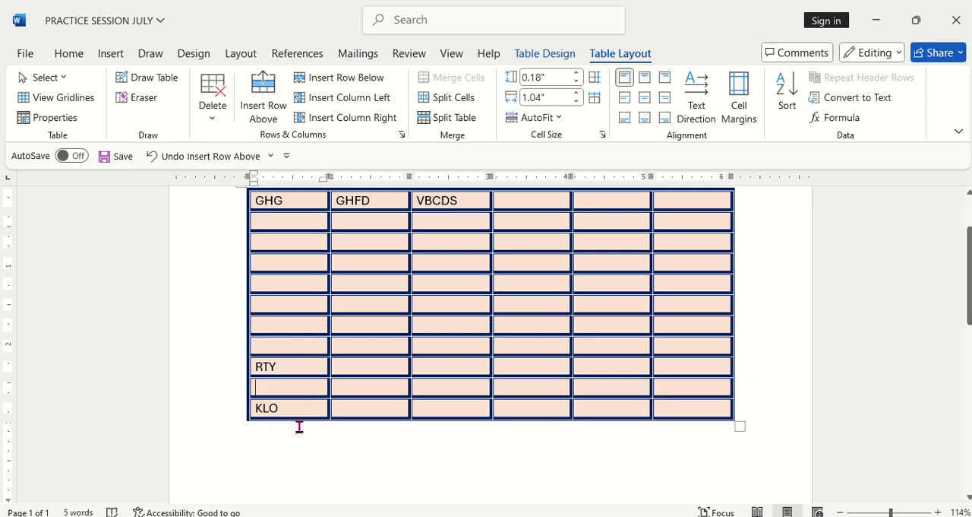
pyautogui.scroll(3, 397, 291)
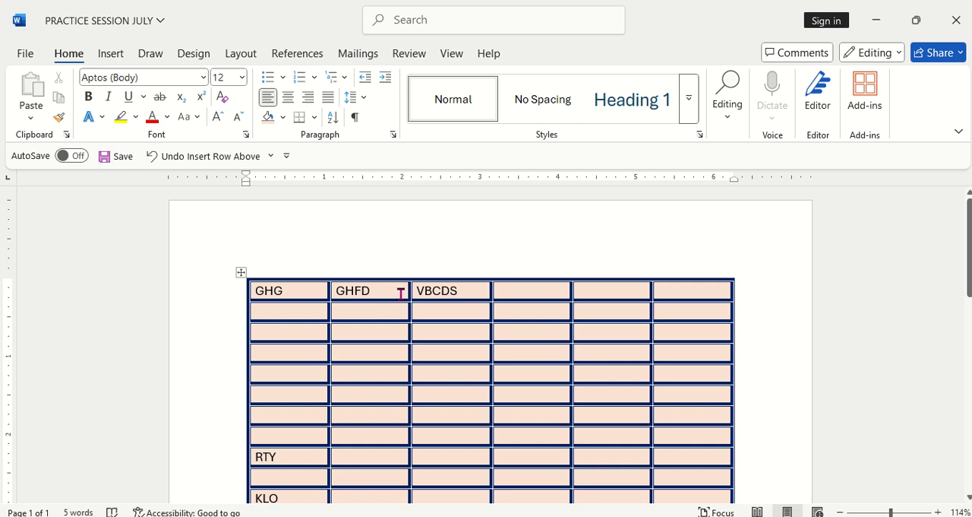
# Step: Insert an empty column immediately to the right of the GHFD column
pyautogui.click(398, 291)
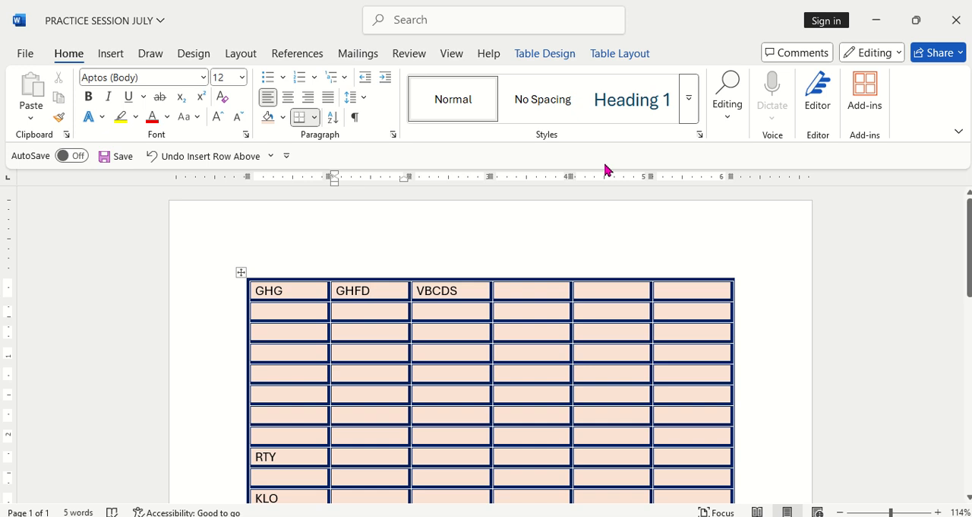
pyautogui.click(619, 53)
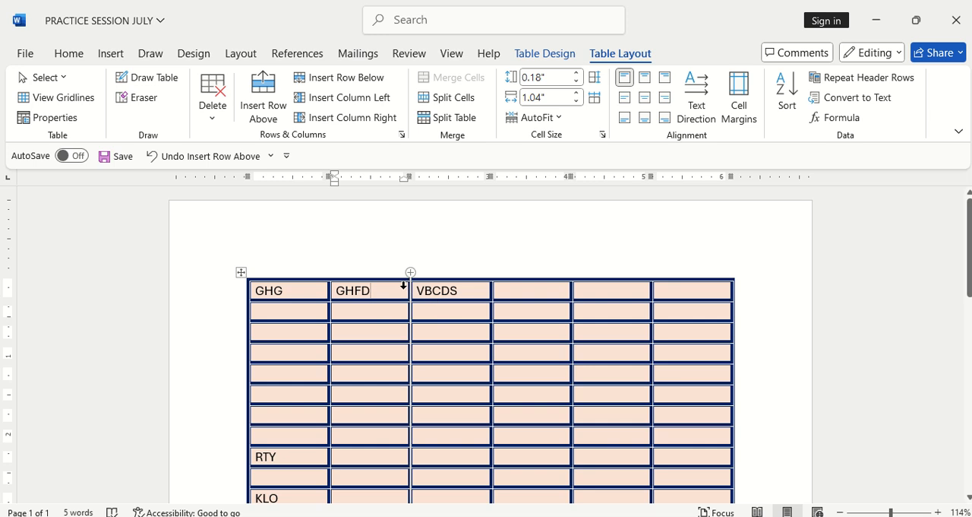
pyautogui.click(371, 120)
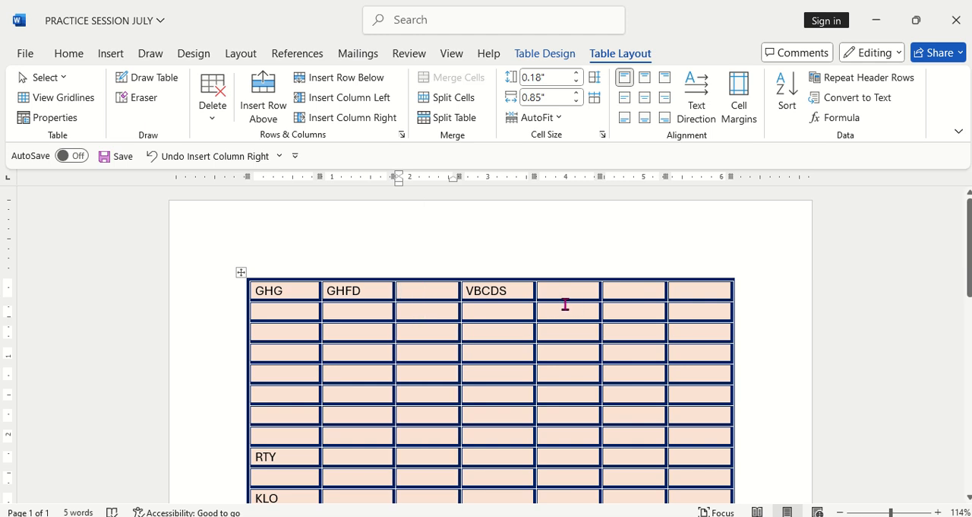
# Step: Delete the entire empty column between the GHFD and VBCDS columns
pyautogui.scroll(-3, 554, 309)
pyautogui.scroll(3, 553, 308)
pyautogui.scroll(-3, 482, 306)
pyautogui.scroll(2, 464, 296)
pyautogui.scroll(1, 423, 288)
pyautogui.moveTo(423, 291); pyautogui.dragTo(426, 396)
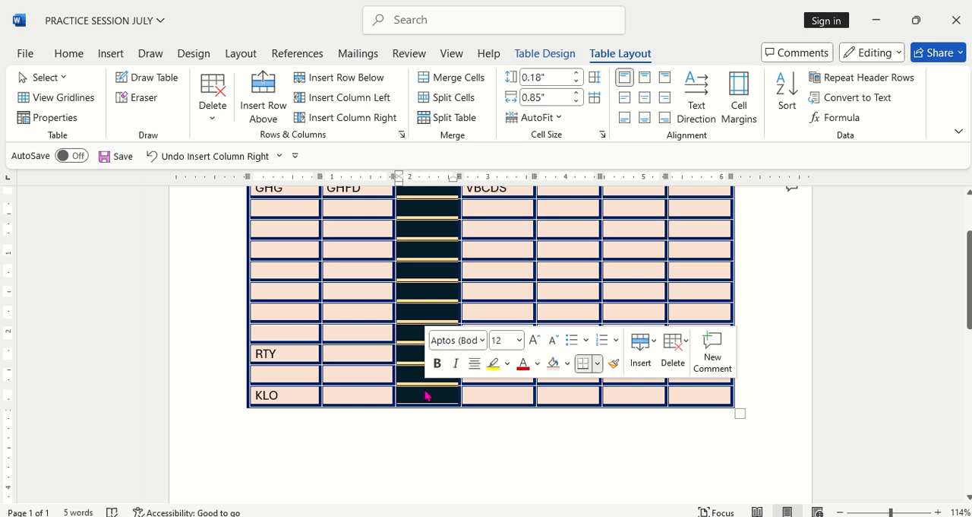
pyautogui.rightClick(430, 237)
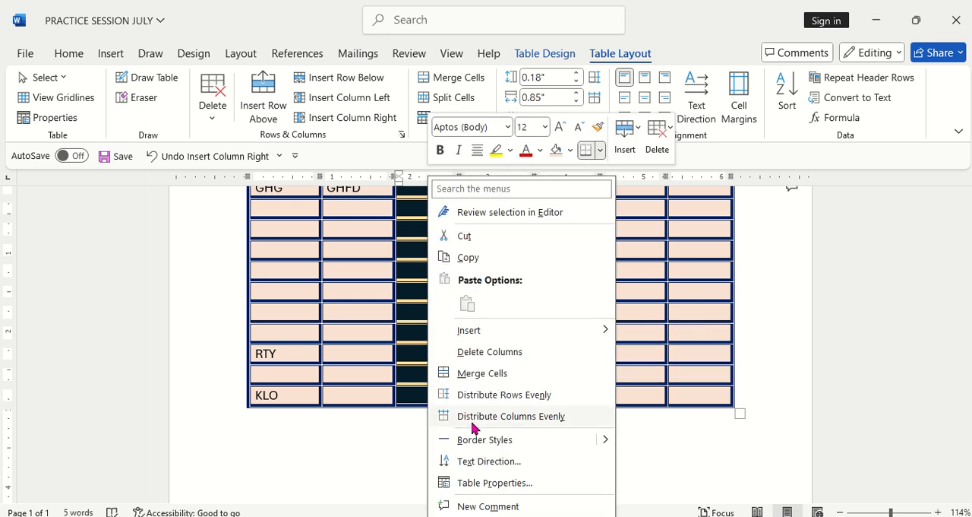
pyautogui.click(458, 351)
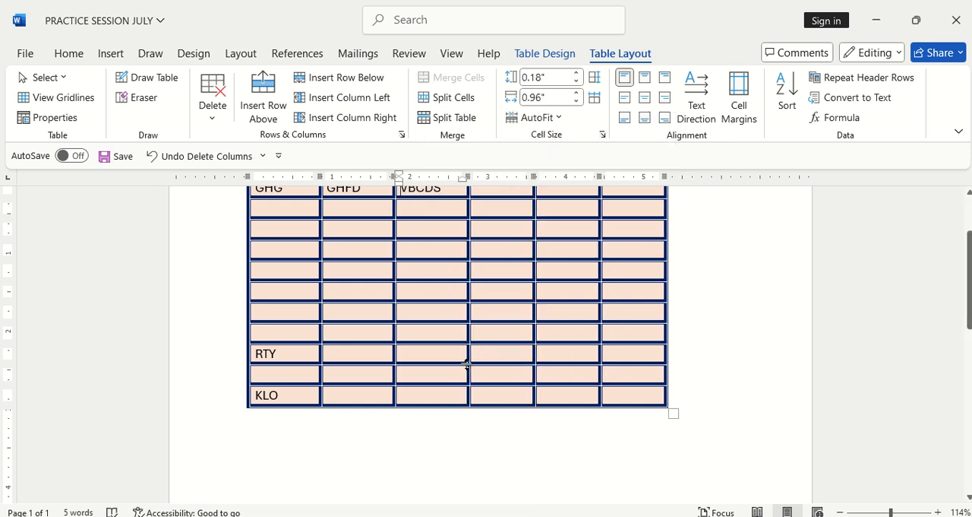
# Step: Enlarge the whole table from its lower-right corner to rows about 0.26" high and a first column about 0.99" wide
pyautogui.scroll(3, 427, 305)
pyautogui.scroll(-3, 427, 305)
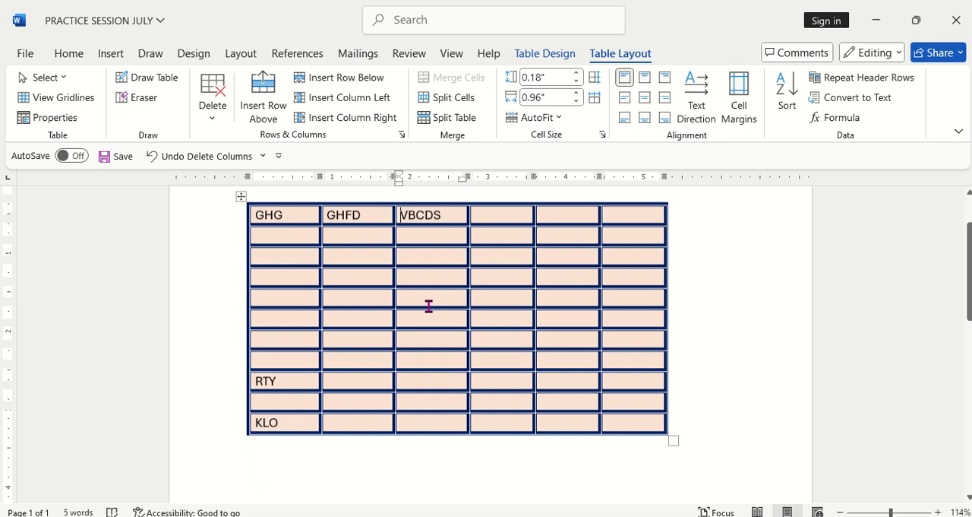
pyautogui.scroll(3, 428, 306)
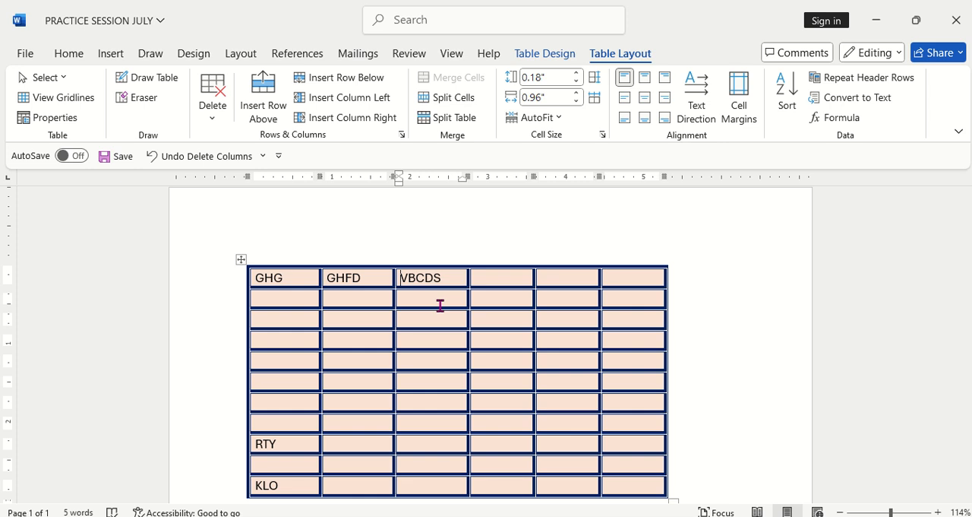
pyautogui.scroll(-3, 537, 309)
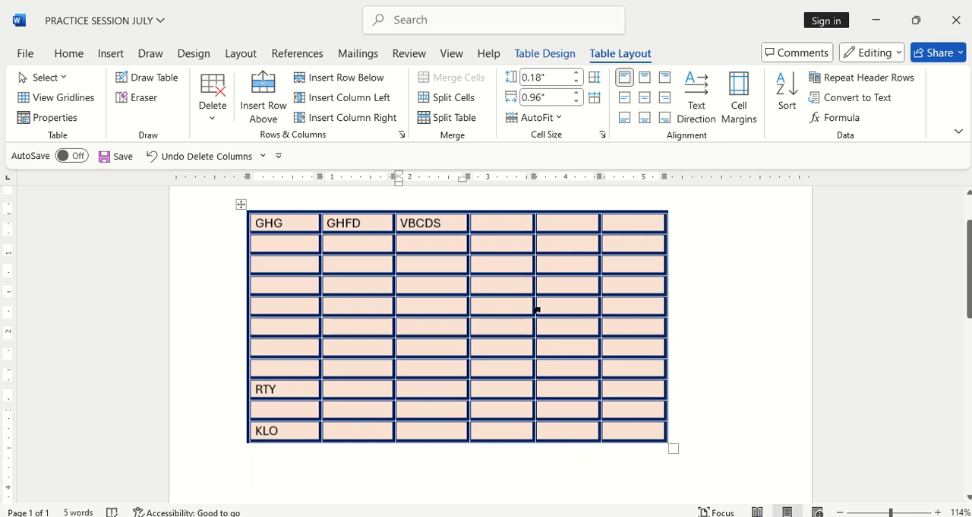
pyautogui.scroll(3, 535, 310)
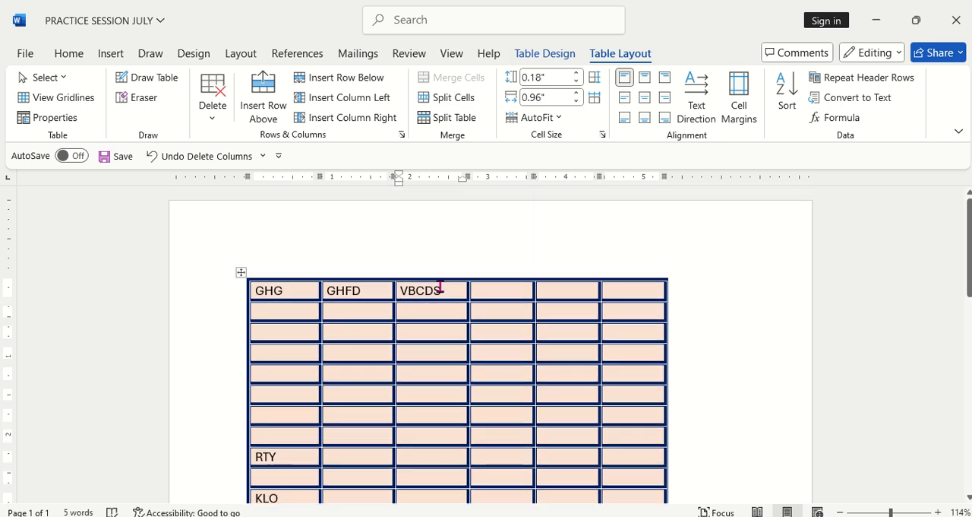
pyautogui.scroll(-3, 432, 279)
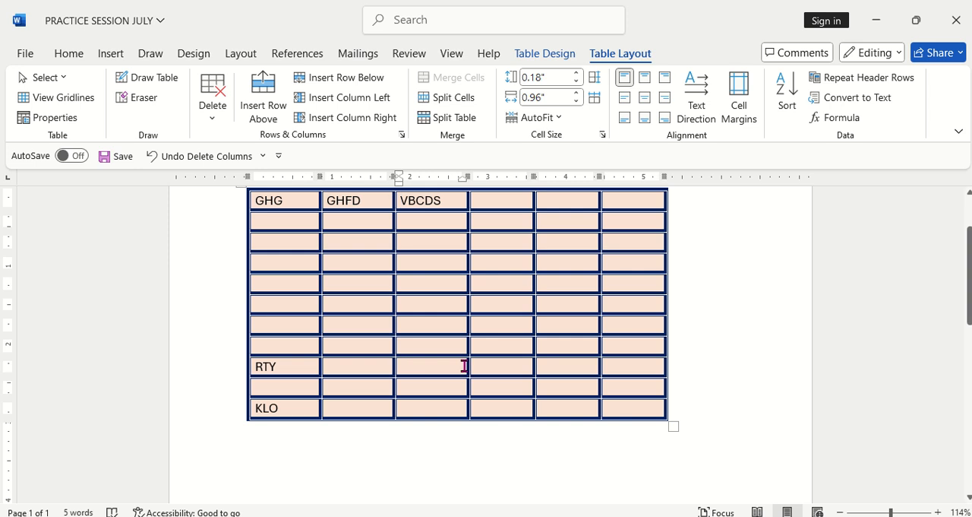
pyautogui.moveTo(674, 427); pyautogui.dragTo(701, 484)
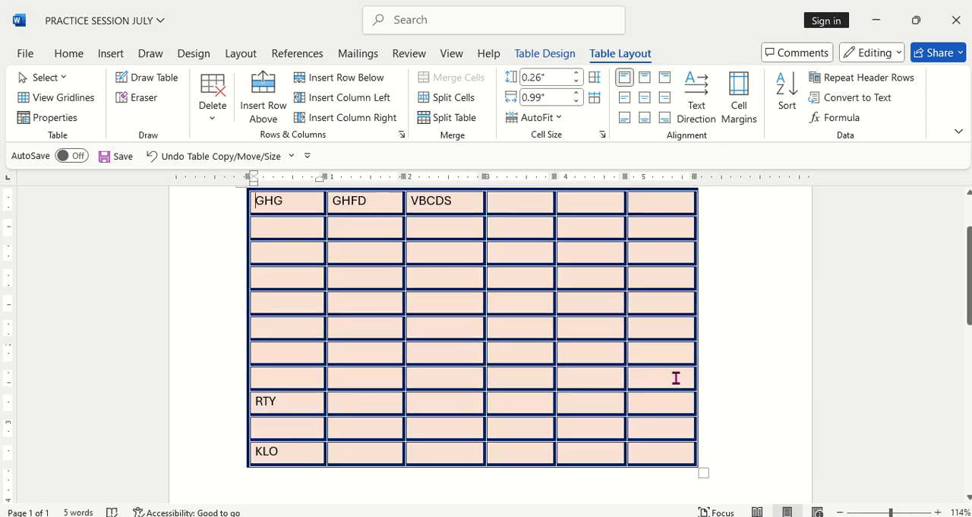
pyautogui.scroll(-3, 675, 378)
pyautogui.scroll(3, 677, 377)
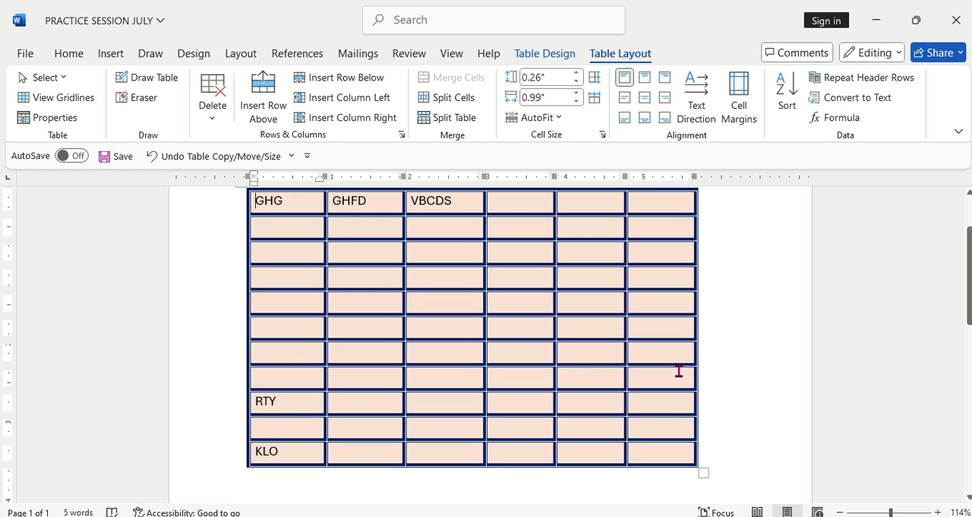
# Step: Merge the third and fourth cells of the table's seventh row into one cell
pyautogui.click(442, 355)
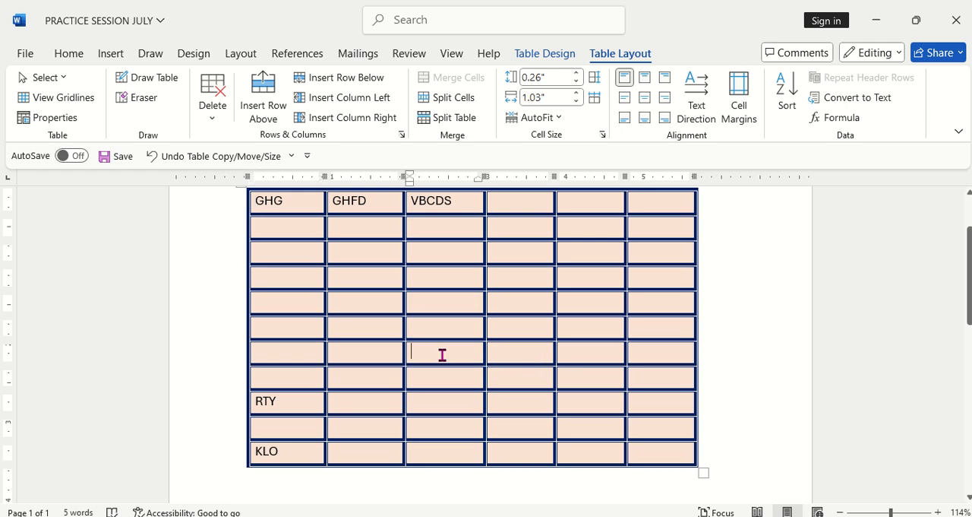
pyautogui.click(507, 354)
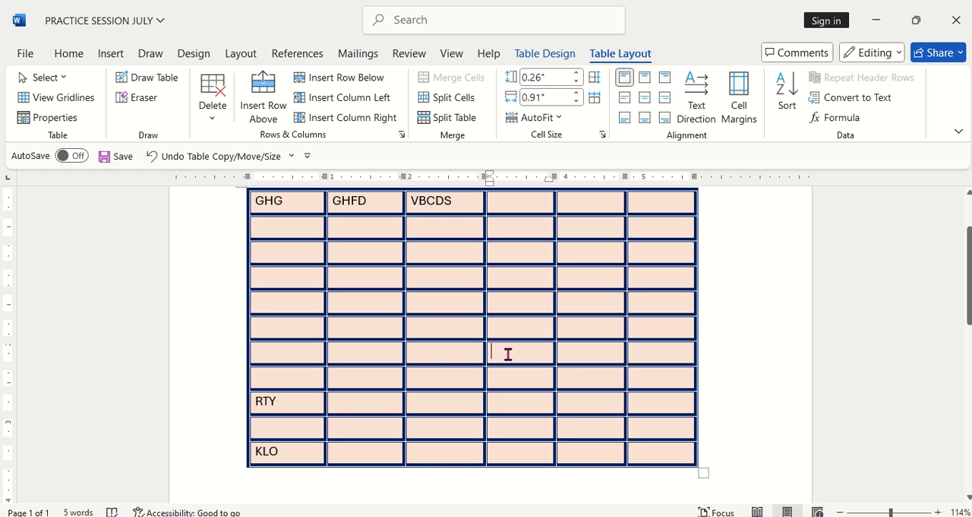
pyautogui.click(446, 354)
pyautogui.moveTo(477, 354); pyautogui.dragTo(496, 361)
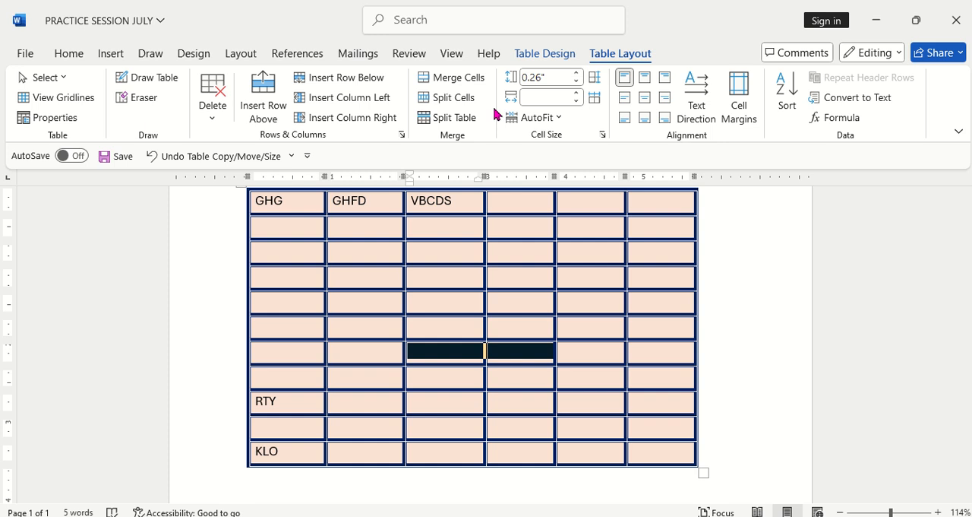
pyautogui.click(452, 81)
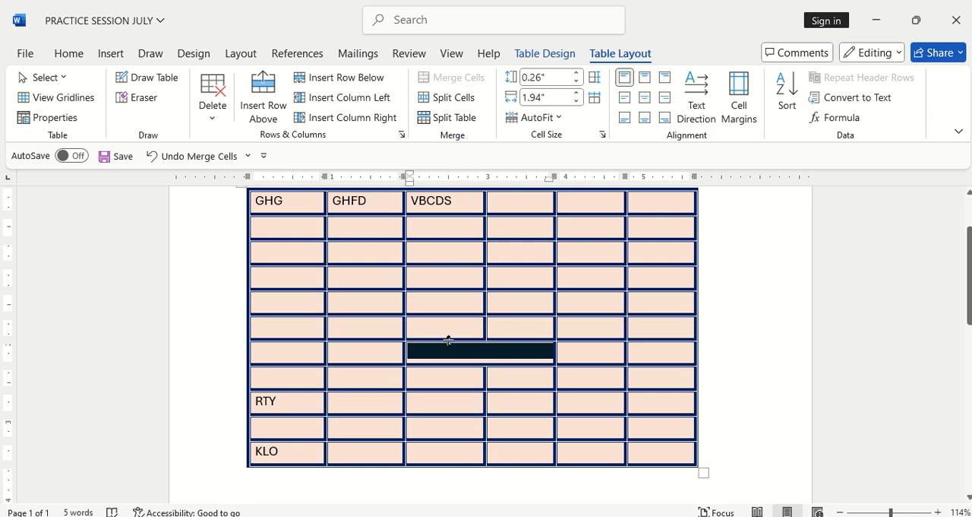
# Step: Enter DFFFFFFFFFFFFFFF in the merged cell of the seventh row
pyautogui.click(533, 351)
pyautogui.click(503, 350)
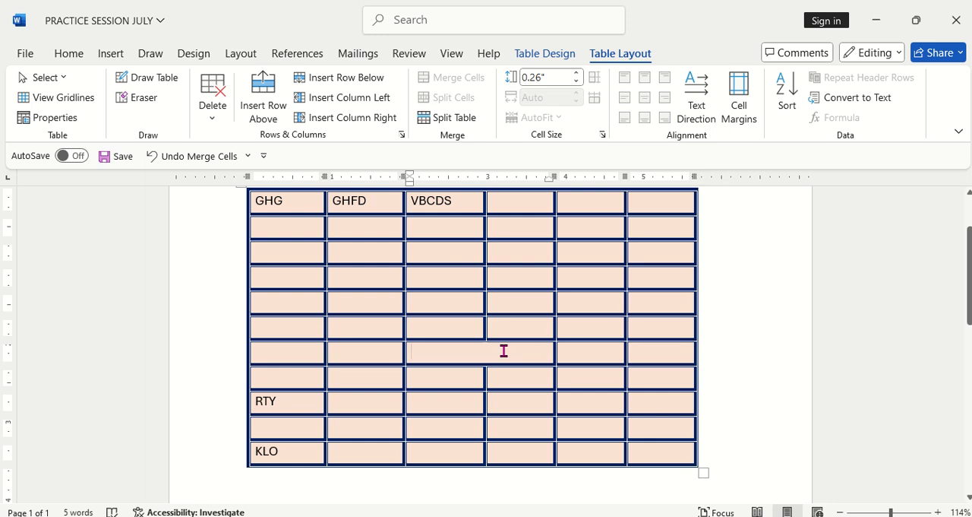
pyautogui.write('DFFFFFFFFFFFFFFF')
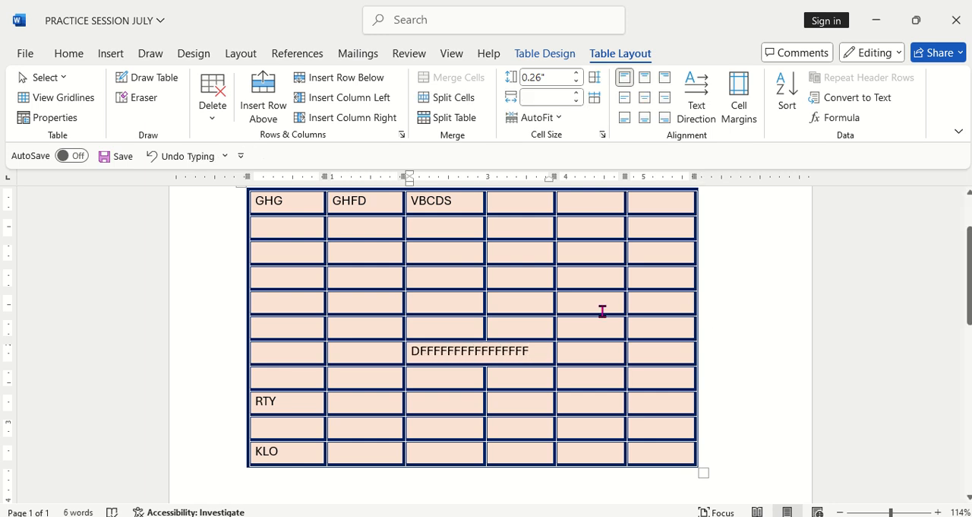
# Step: Merge the sixth to ninth cells of the table's fifth column into one cell and enter LLLLLLLL in it
pyautogui.click(749, 351)
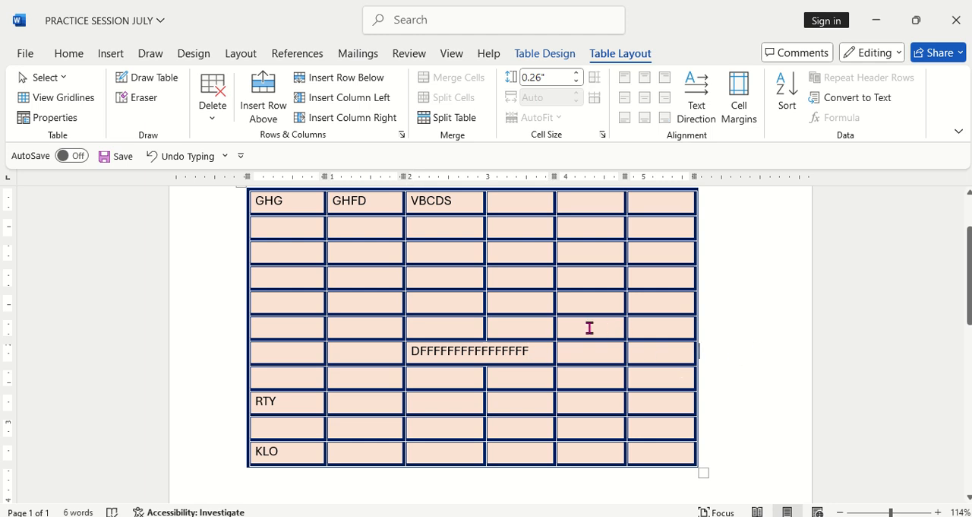
pyautogui.moveTo(588, 327); pyautogui.dragTo(590, 408)
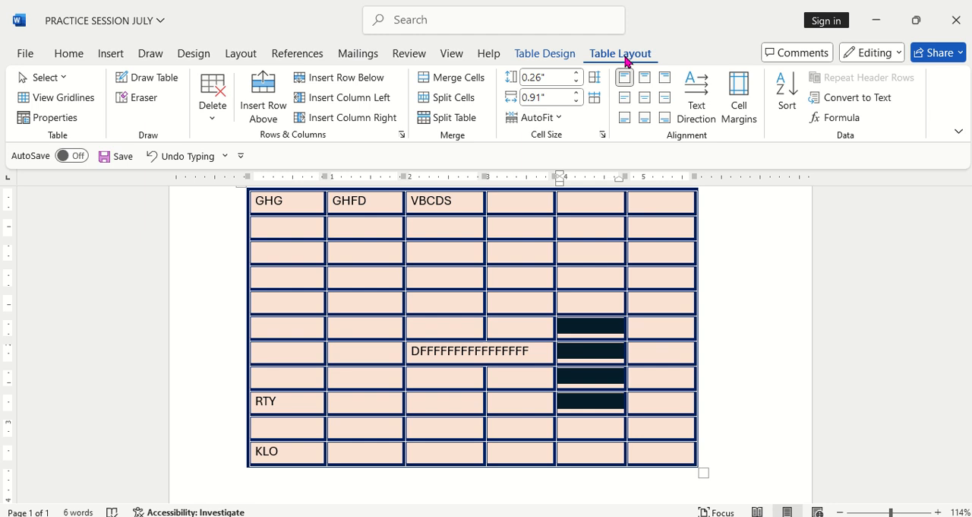
pyautogui.click(466, 79)
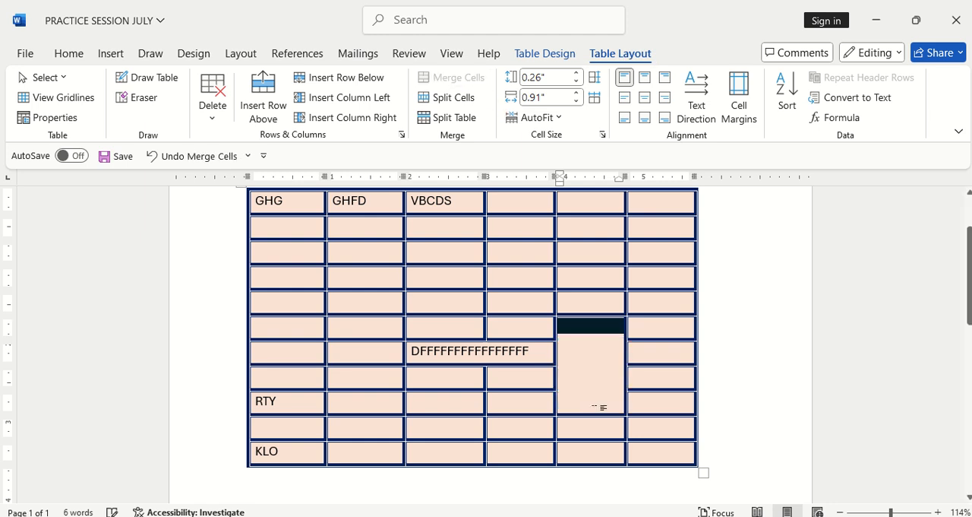
pyautogui.click(599, 359)
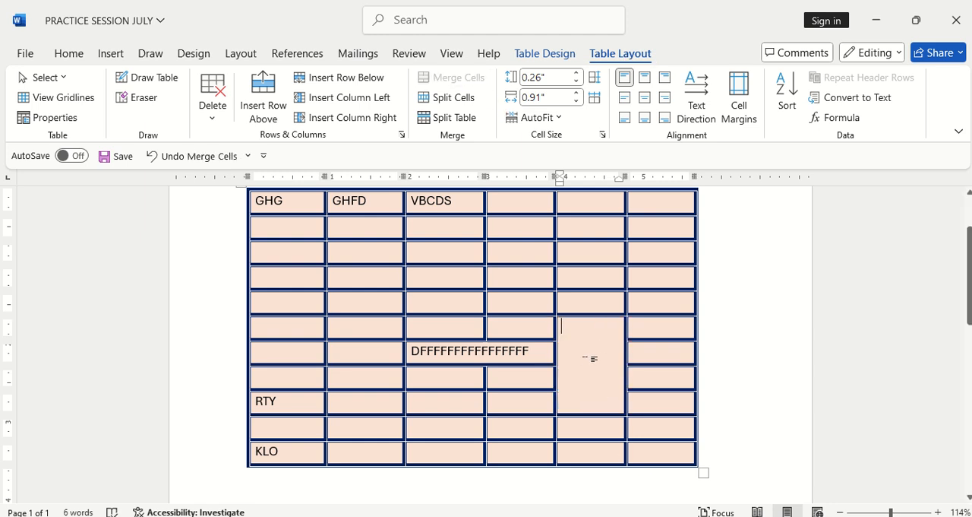
pyautogui.write('LLLLLLLL')
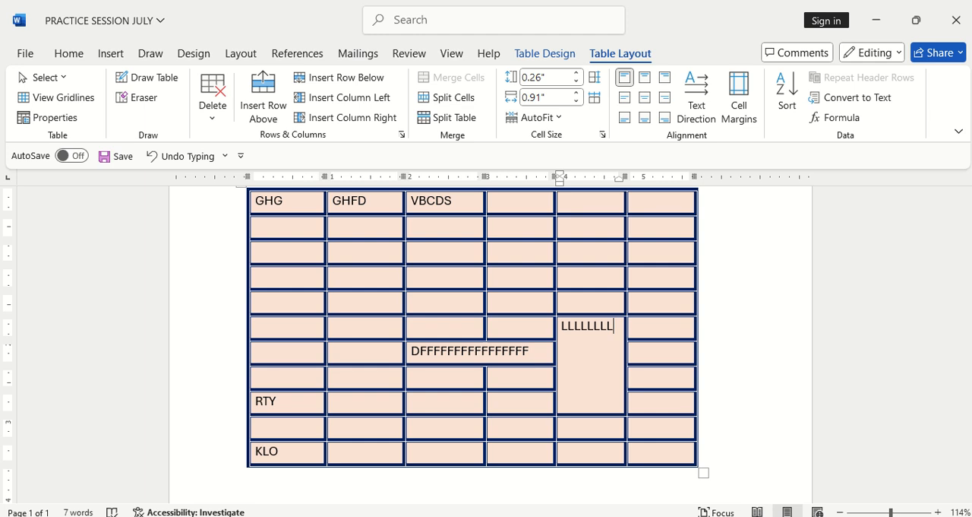
# Step: Apply the dark green banded list table style with a solid header row to the whole table
pyautogui.scroll(3, 567, 390)
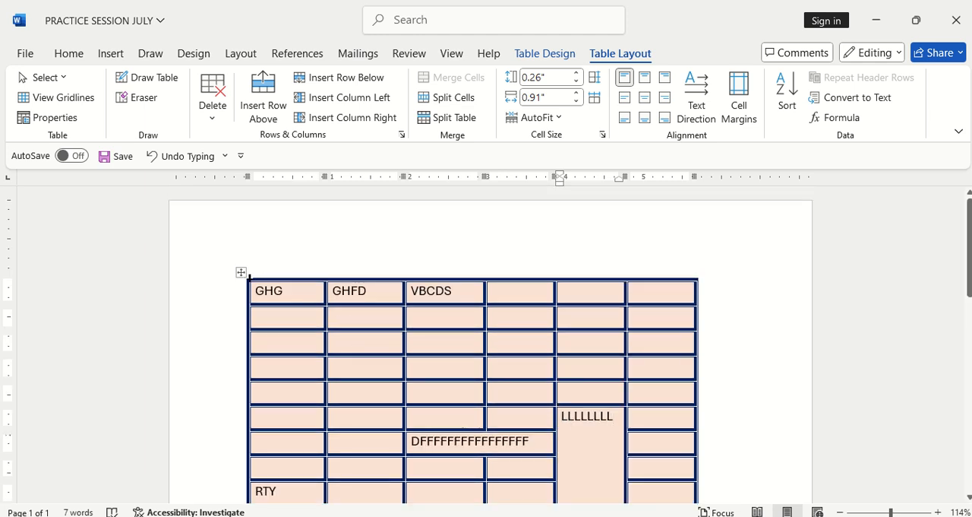
pyautogui.click(241, 274)
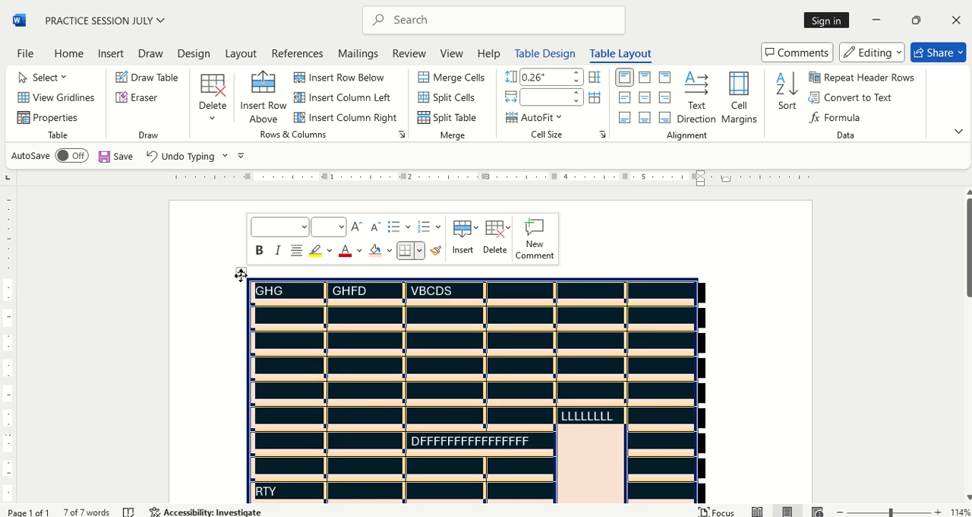
pyautogui.click(528, 59)
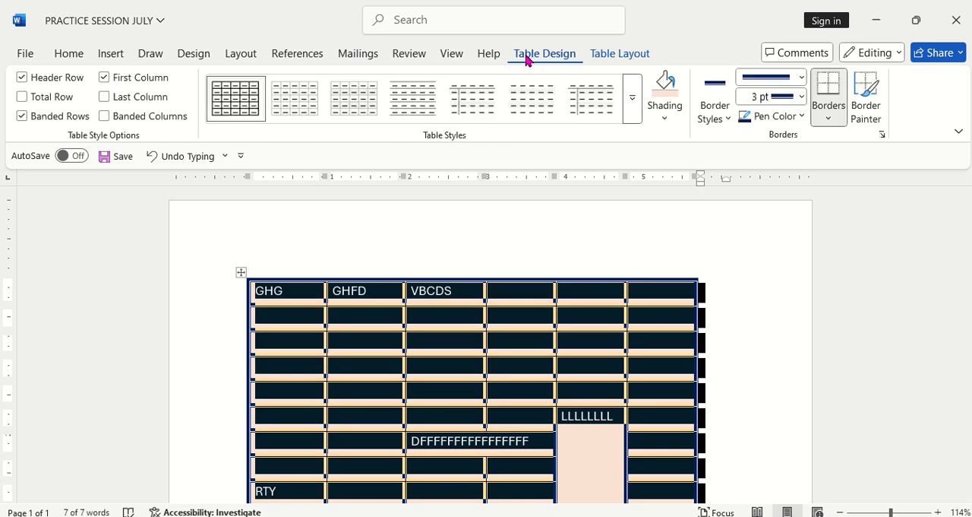
pyautogui.click(631, 103)
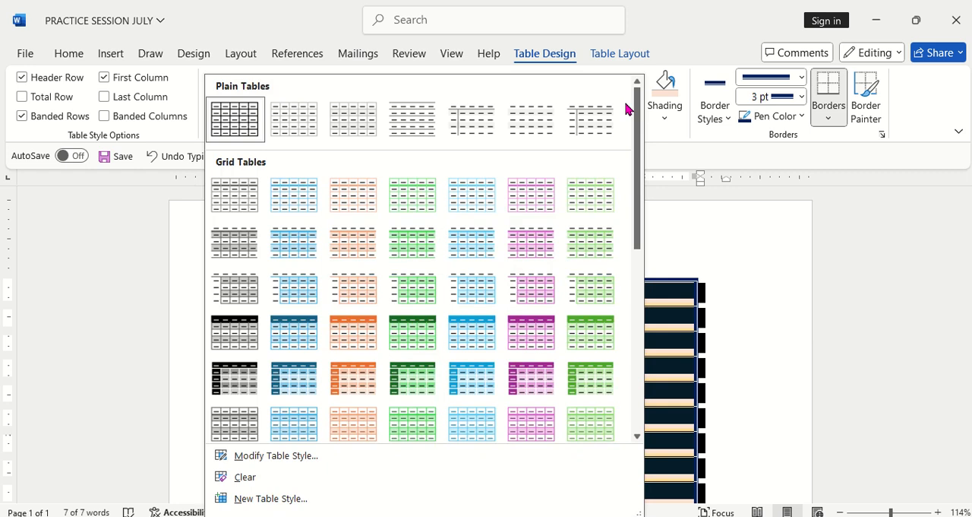
pyautogui.scroll(-3, 437, 339)
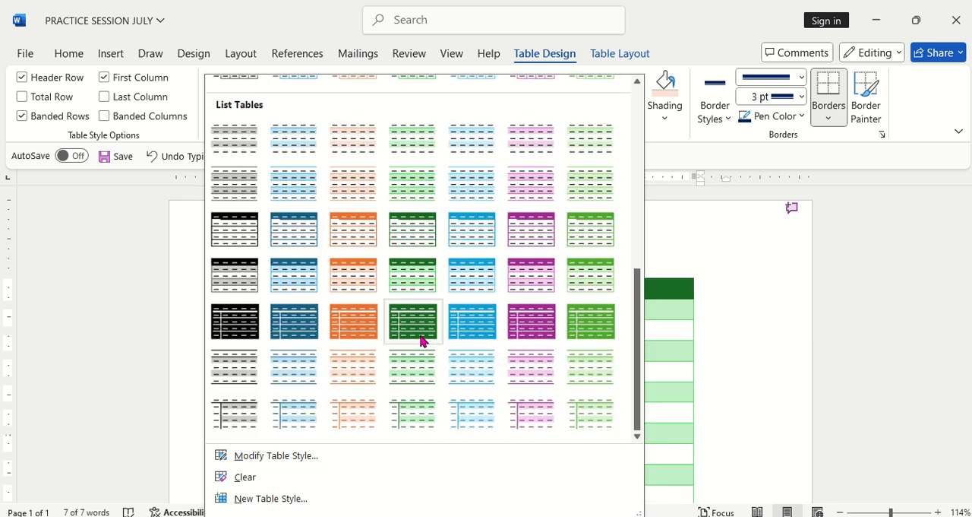
pyautogui.click(413, 276)
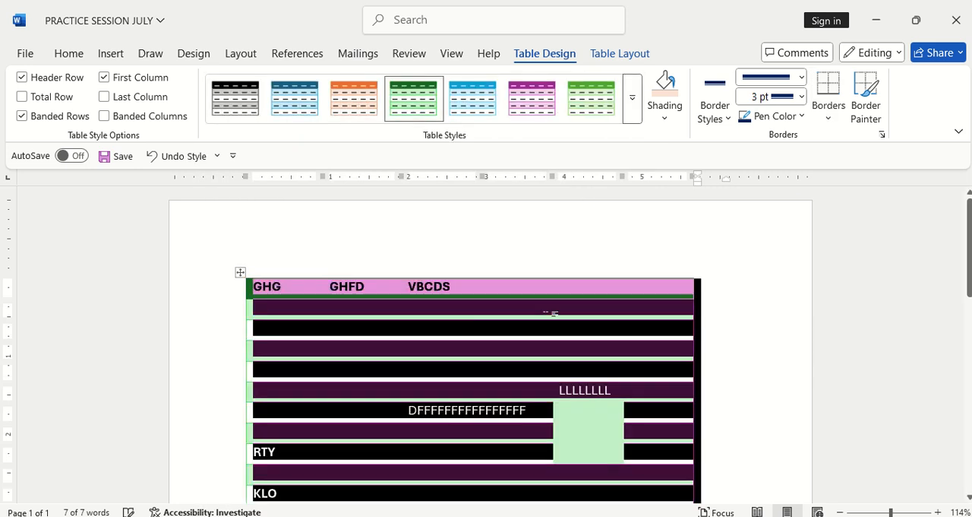
pyautogui.click(699, 329)
pyautogui.scroll(-3, 434, 439)
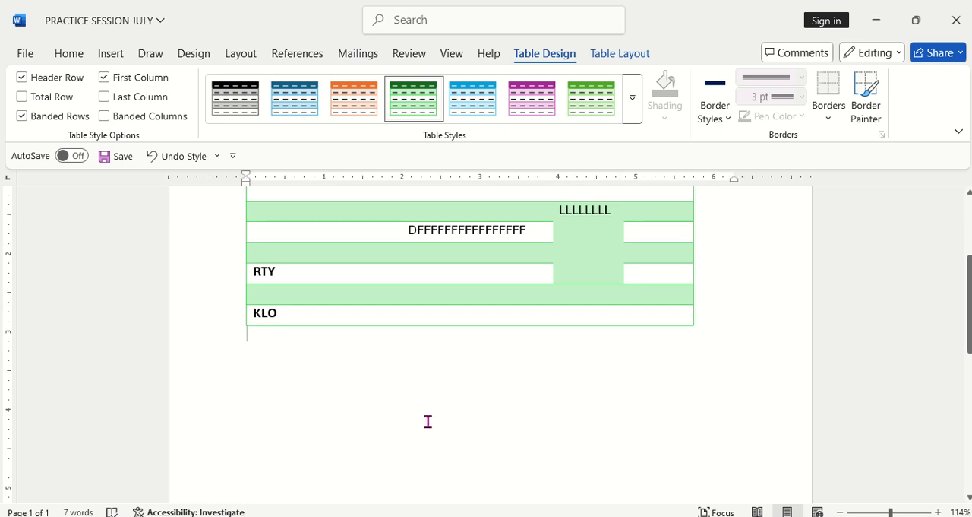
# Step: Apply the black and grey banded grid table style with a solid black header row to the whole table
pyautogui.scroll(3, 428, 421)
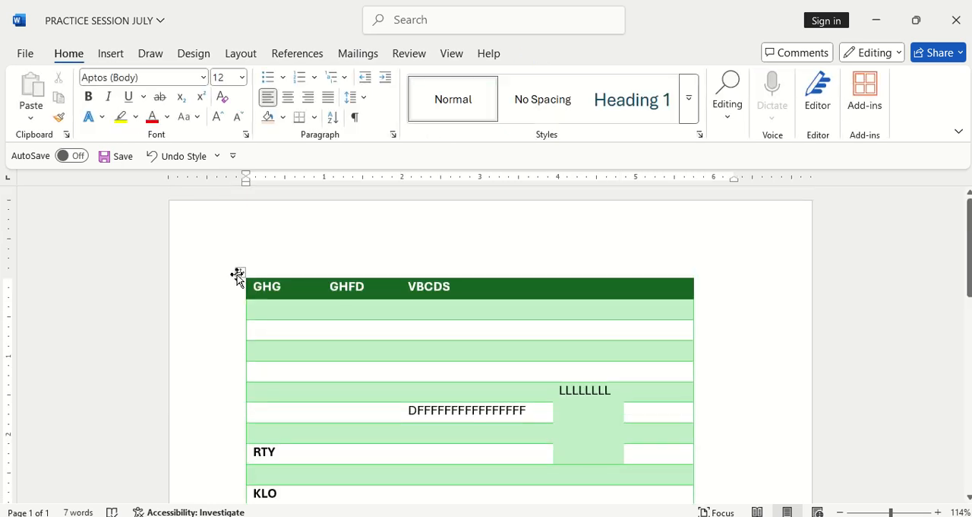
pyautogui.click(238, 273)
pyautogui.click(555, 59)
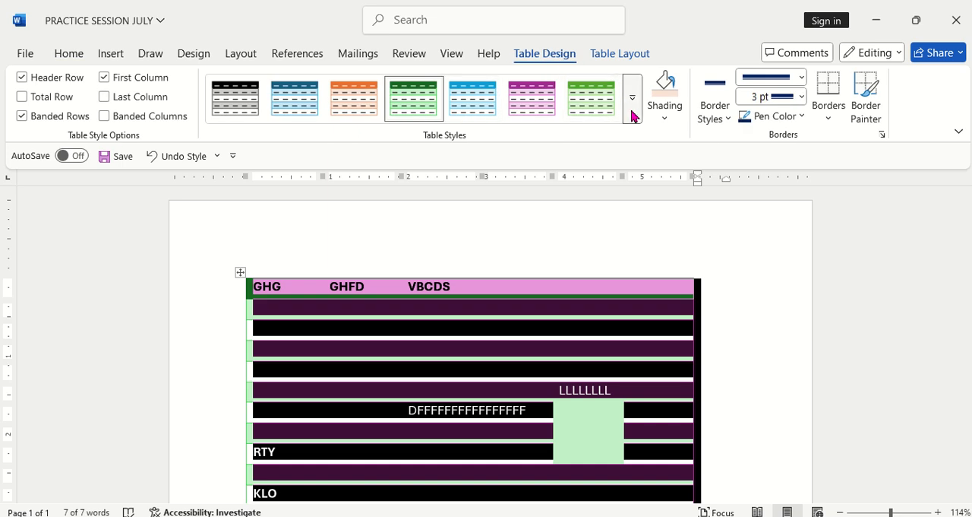
pyautogui.click(634, 115)
pyautogui.scroll(-2, 451, 376)
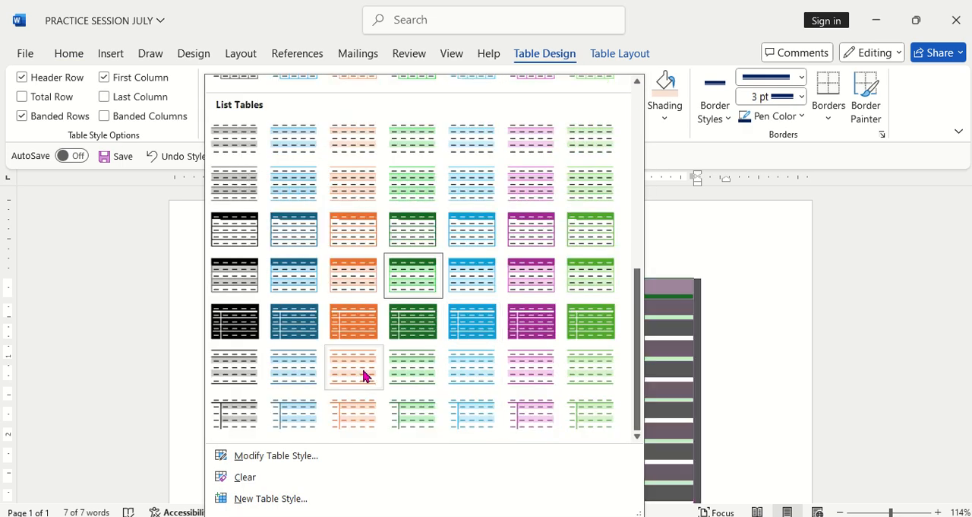
pyautogui.scroll(3, 234, 339)
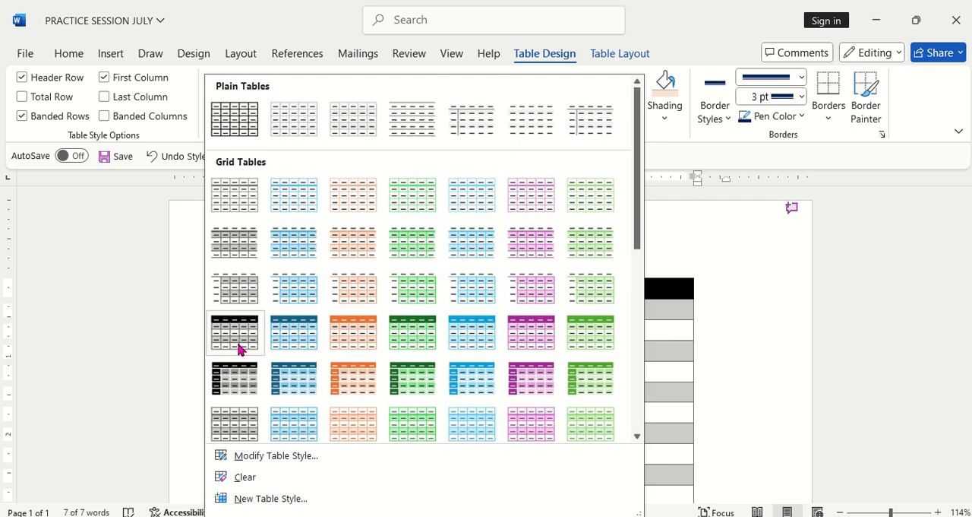
pyautogui.click(235, 347)
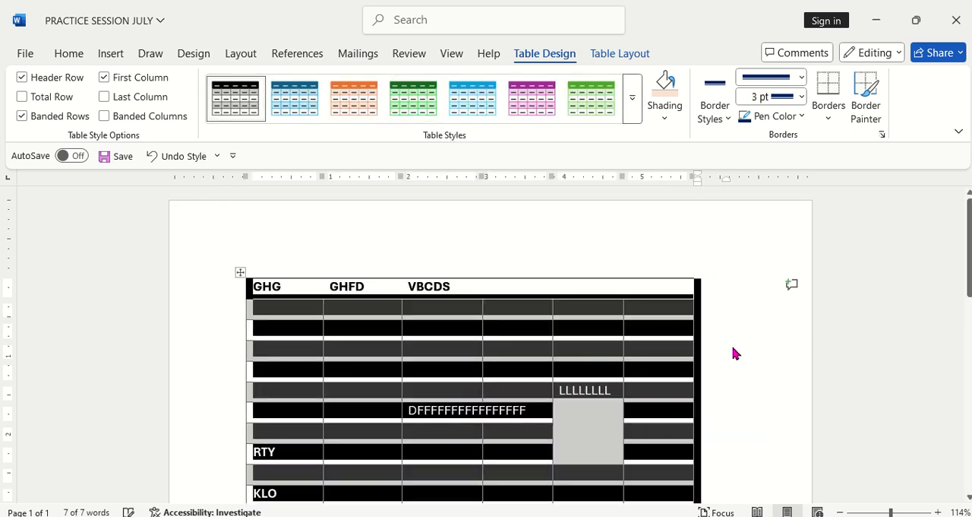
pyautogui.scroll(-5, 669, 352)
pyautogui.click(553, 395)
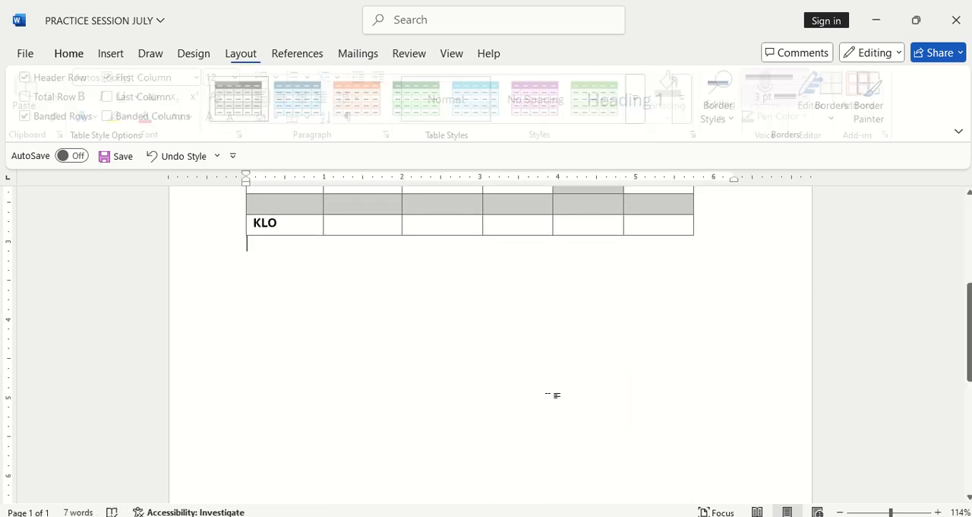
# Step: Apply the first plain table style, with simple black gridlines and no shading, to the whole table
pyautogui.scroll(4, 553, 396)
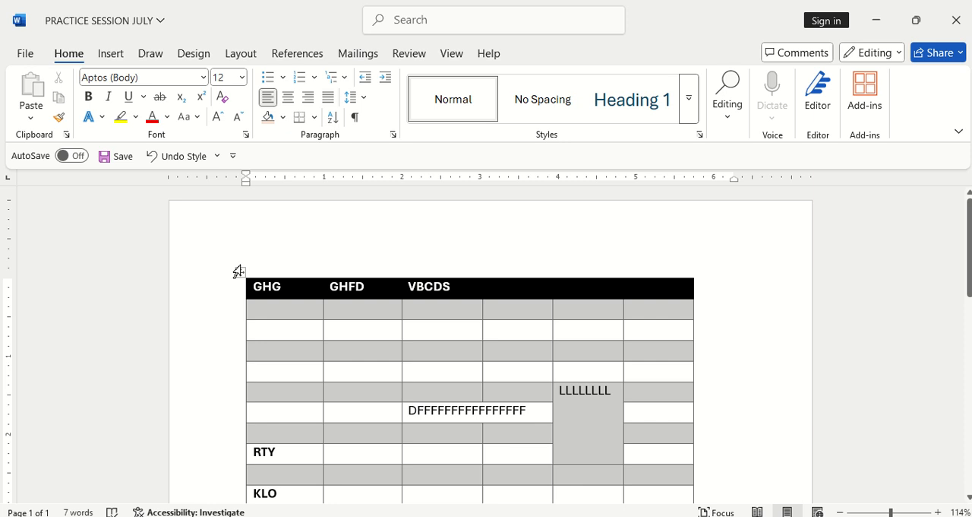
pyautogui.click(237, 272)
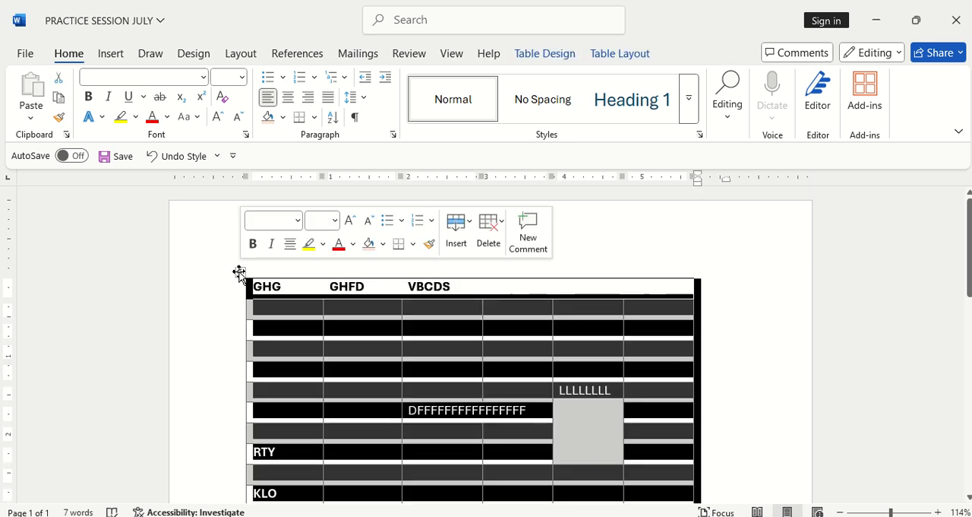
pyautogui.click(550, 53)
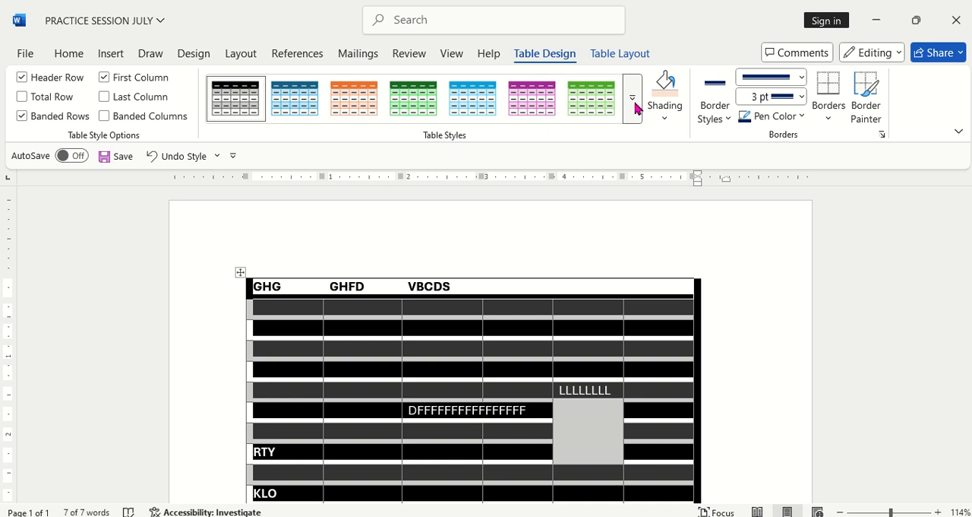
pyautogui.click(633, 98)
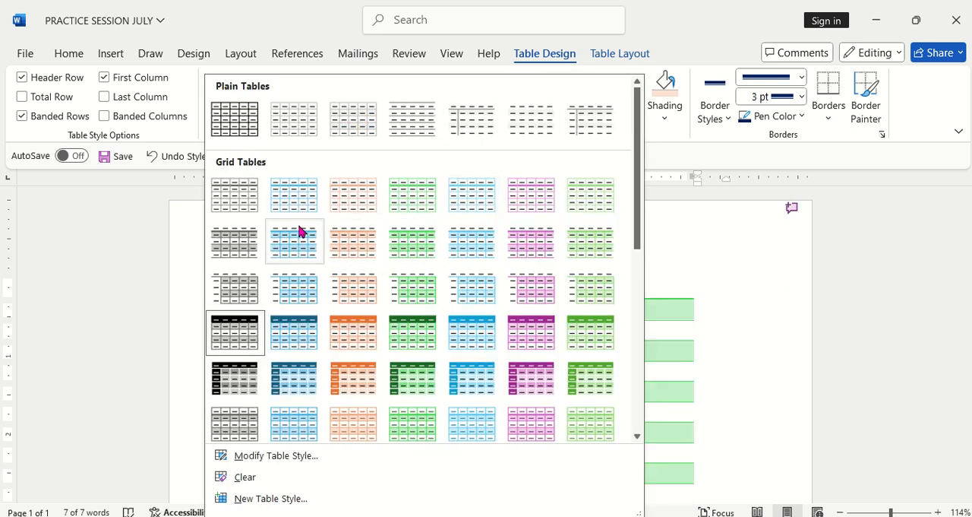
pyautogui.click(235, 122)
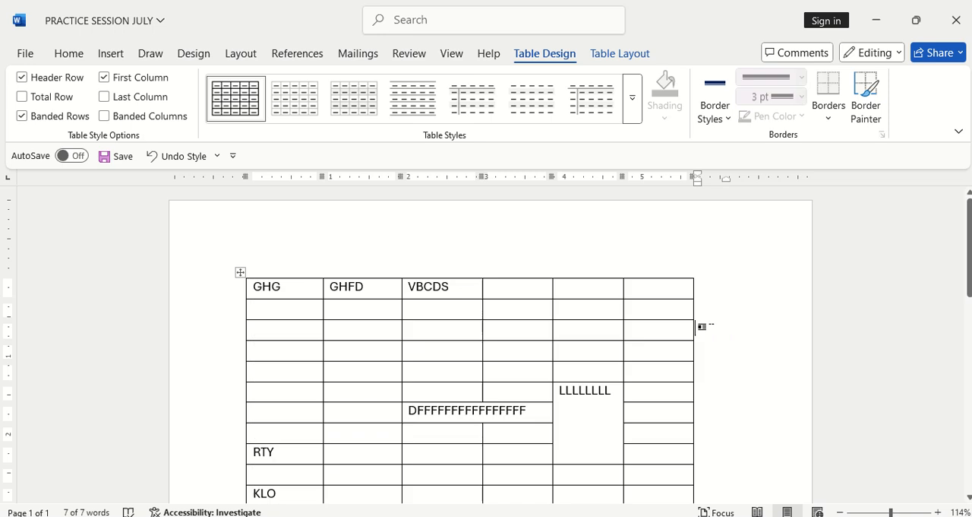
pyautogui.scroll(-8, 532, 357)
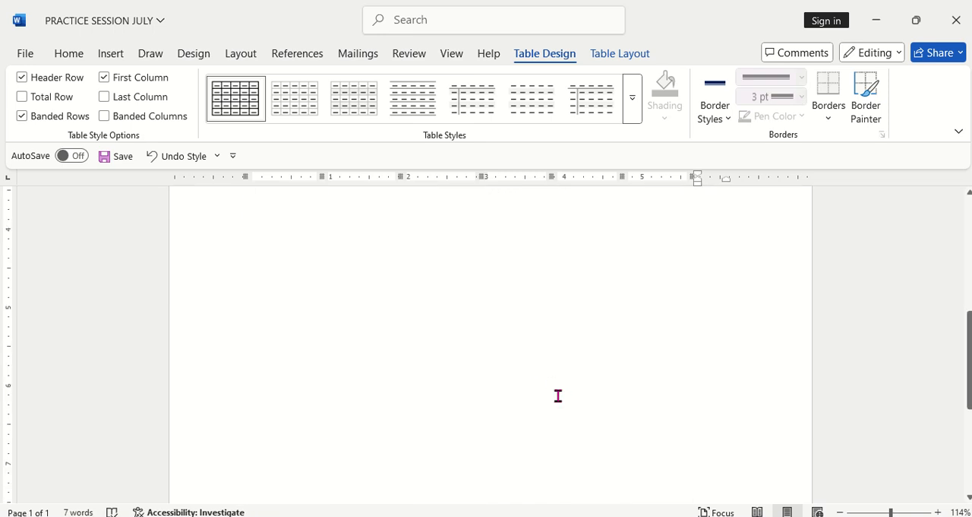
pyautogui.scroll(3, 558, 395)
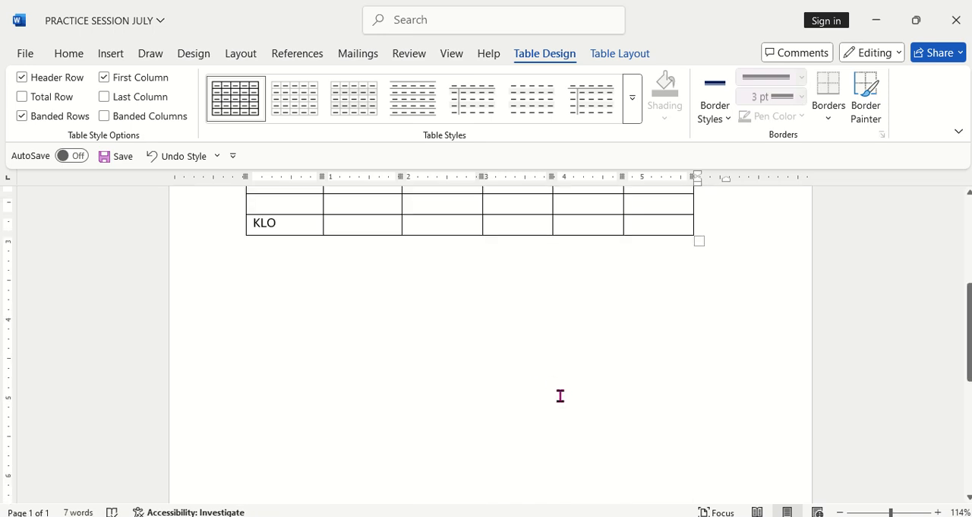
pyautogui.scroll(4, 479, 361)
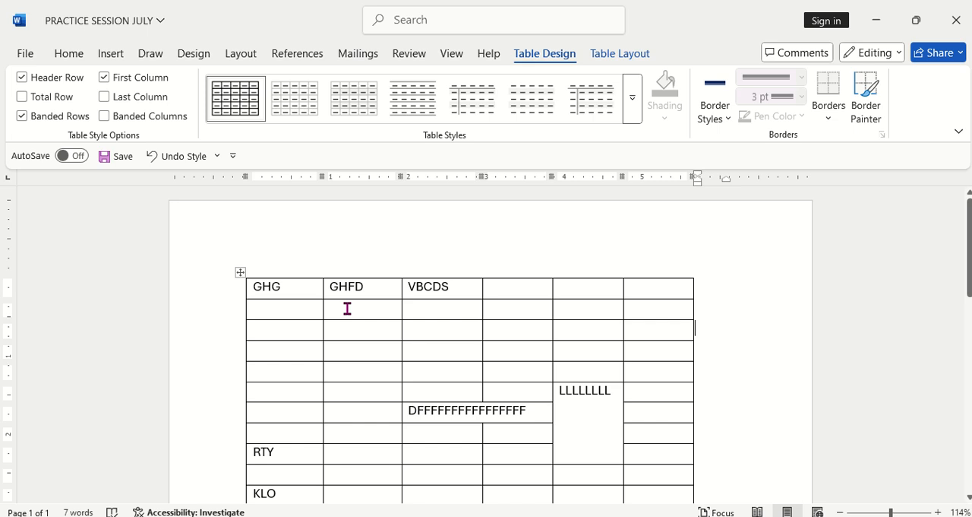
# Step: Move the whole table straight down the page, leaving blank space above it
pyautogui.scroll(-4, 456, 347)
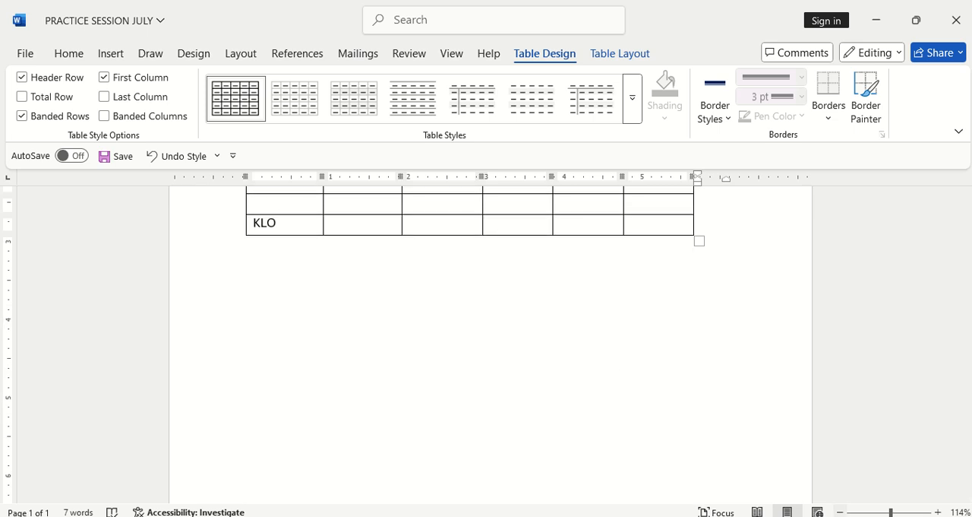
pyautogui.click(840, 512)
pyautogui.click(840, 512)
pyautogui.click(840, 512)
pyautogui.click(840, 512)
pyautogui.click(840, 512)
pyautogui.click(840, 512)
pyautogui.click(840, 512)
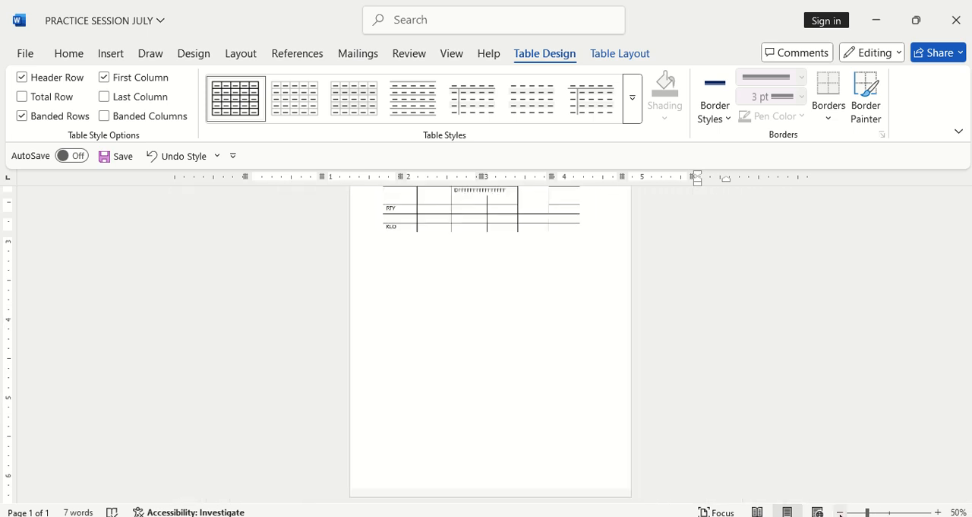
pyautogui.scroll(3, 604, 428)
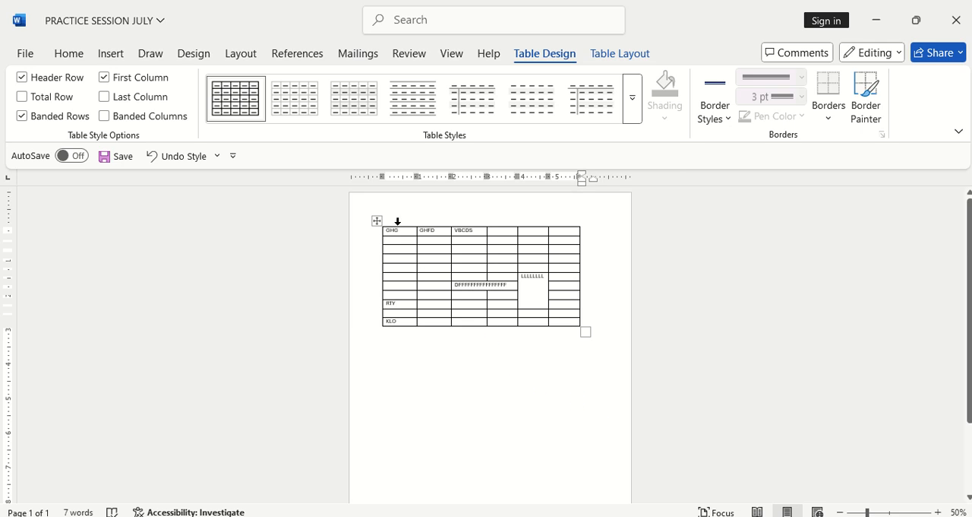
pyautogui.moveTo(373, 221); pyautogui.dragTo(380, 268)
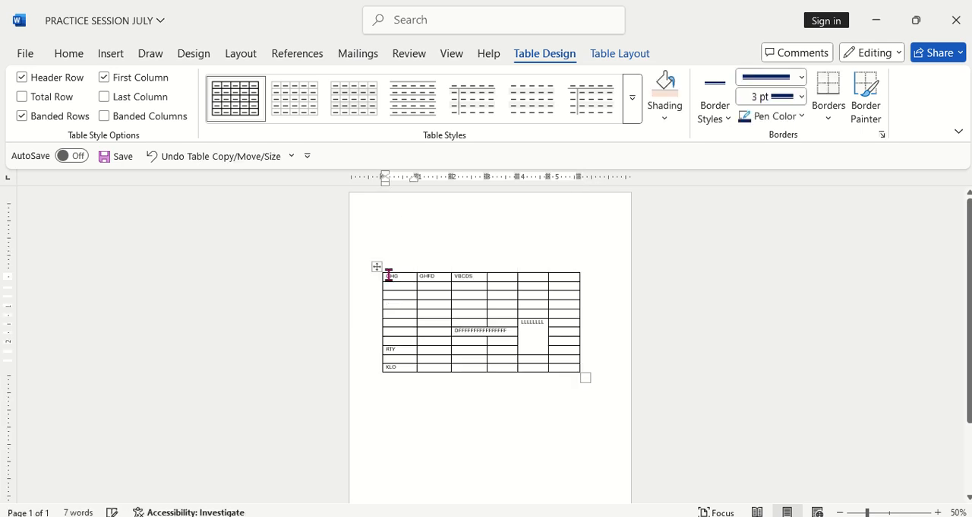
pyautogui.click(499, 390)
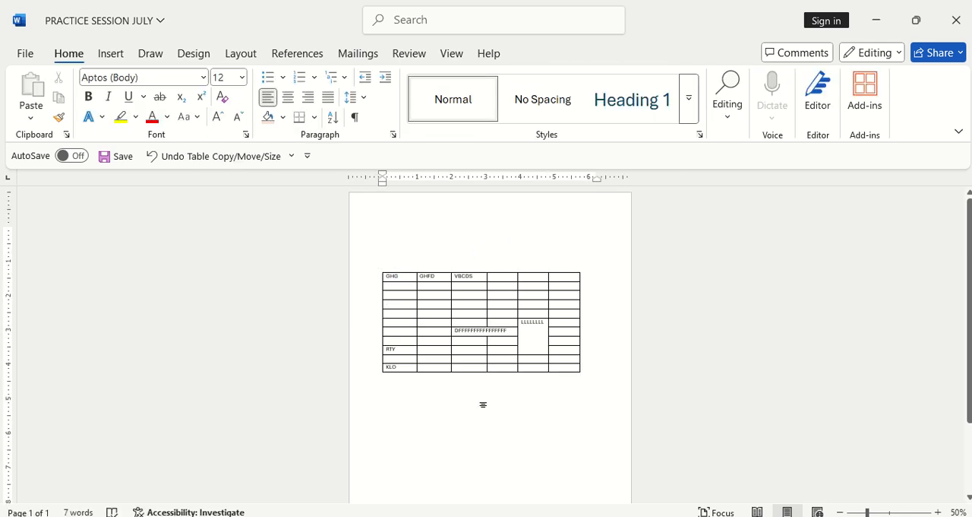
# Step: Enter FFFFGGG on the blank line above the table
pyautogui.click(891, 512)
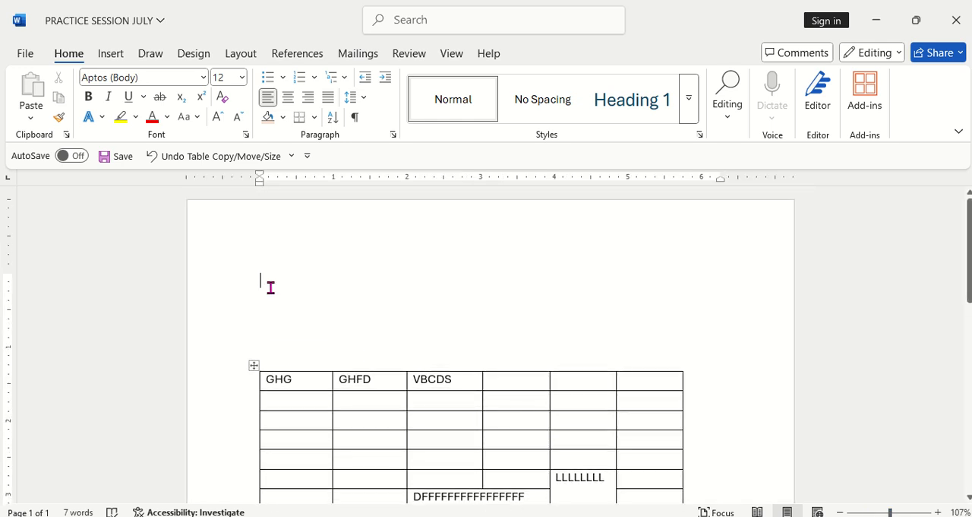
pyautogui.write('F')
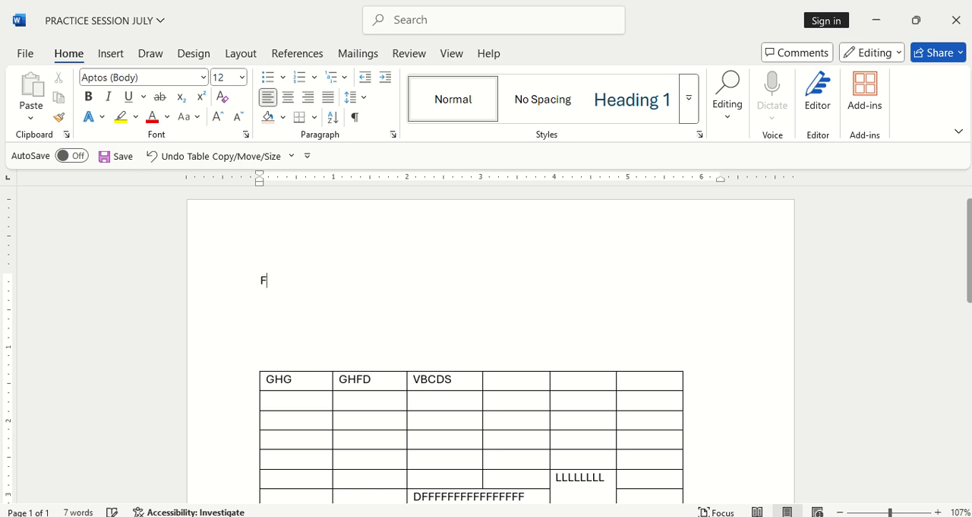
pyautogui.write('FFFGGG')
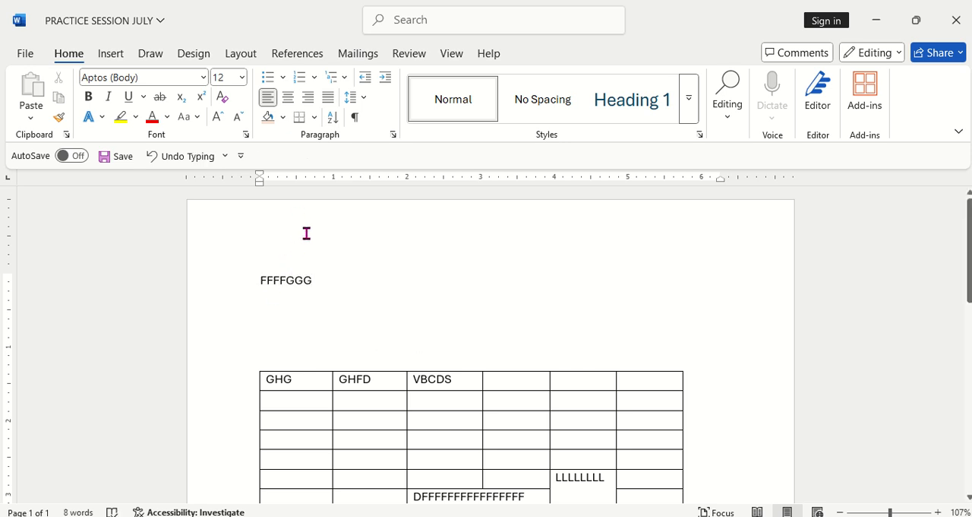
pyautogui.scroll(-10, 334, 258)
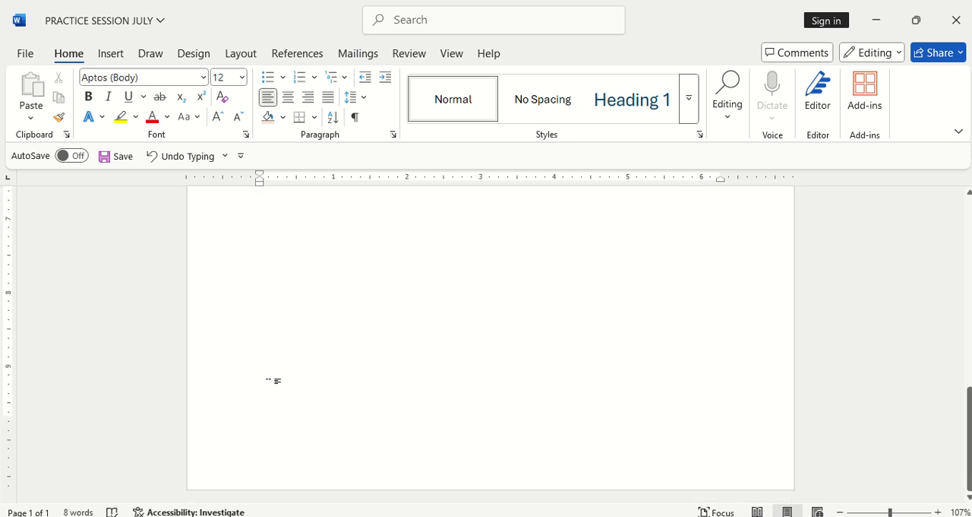
pyautogui.scroll(8, 269, 375)
pyautogui.doubleClick(285, 371)
pyautogui.scroll(-8, 296, 370)
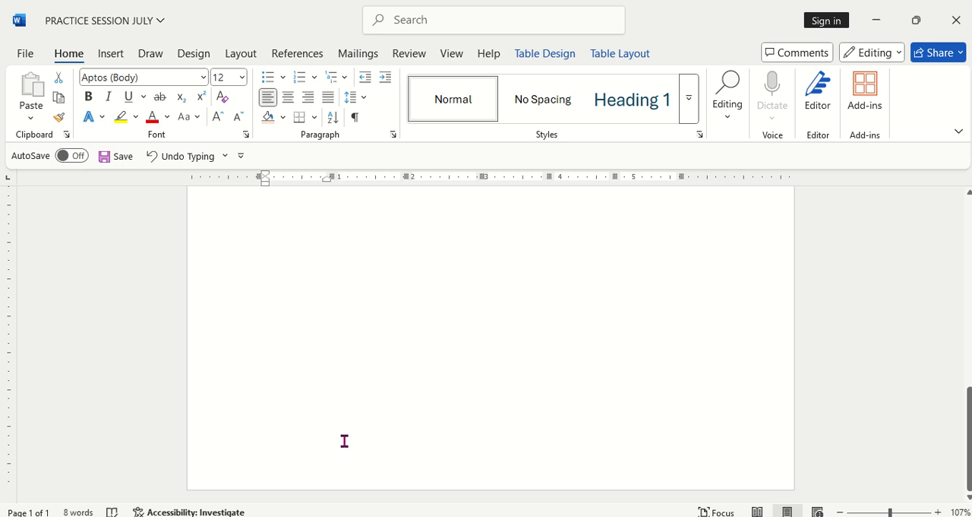
pyautogui.scroll(10, 373, 408)
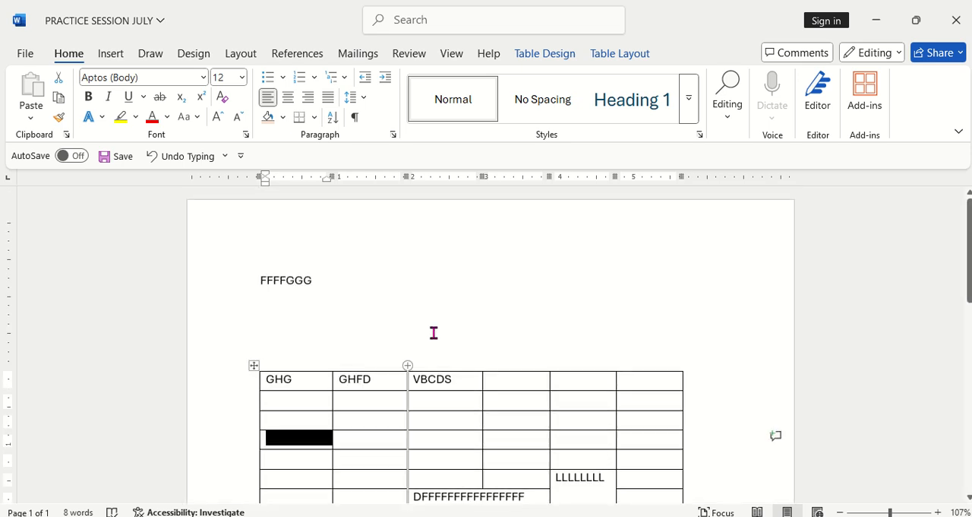
pyautogui.scroll(-10, 413, 331)
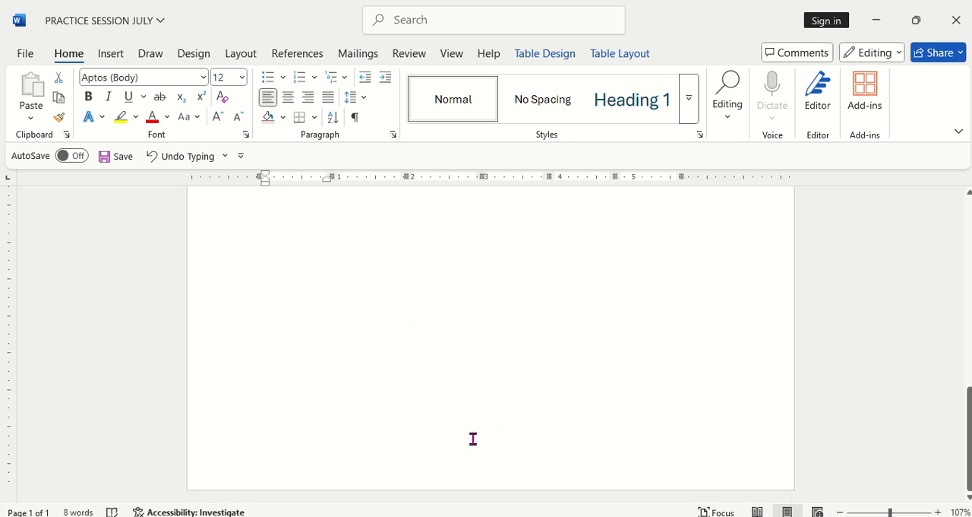
pyautogui.scroll(10, 464, 424)
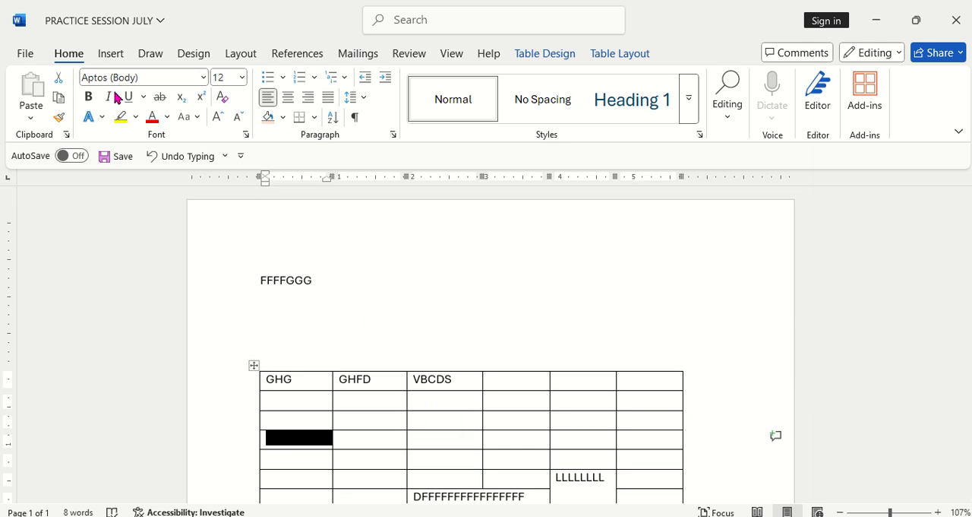
# Step: Insert the built-in Blank header on the page
pyautogui.click(110, 59)
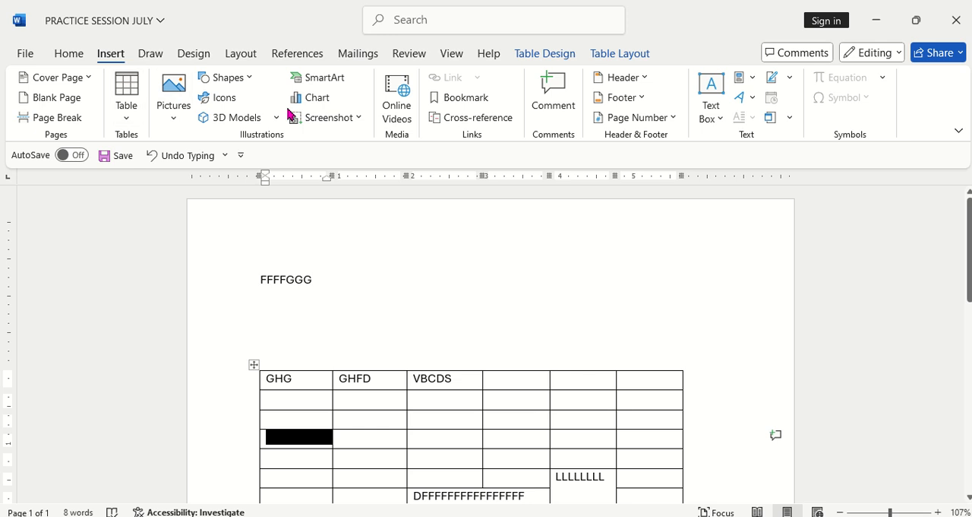
pyautogui.click(642, 78)
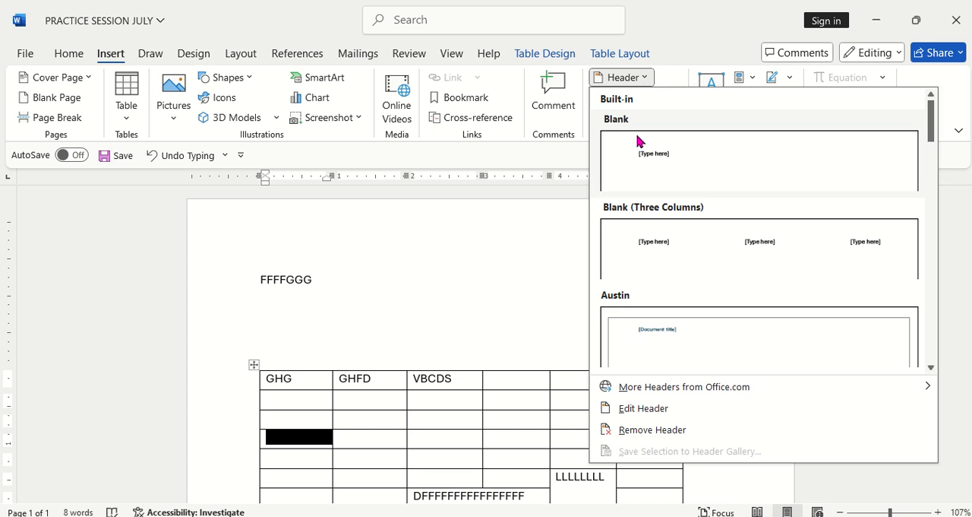
pyautogui.click(651, 158)
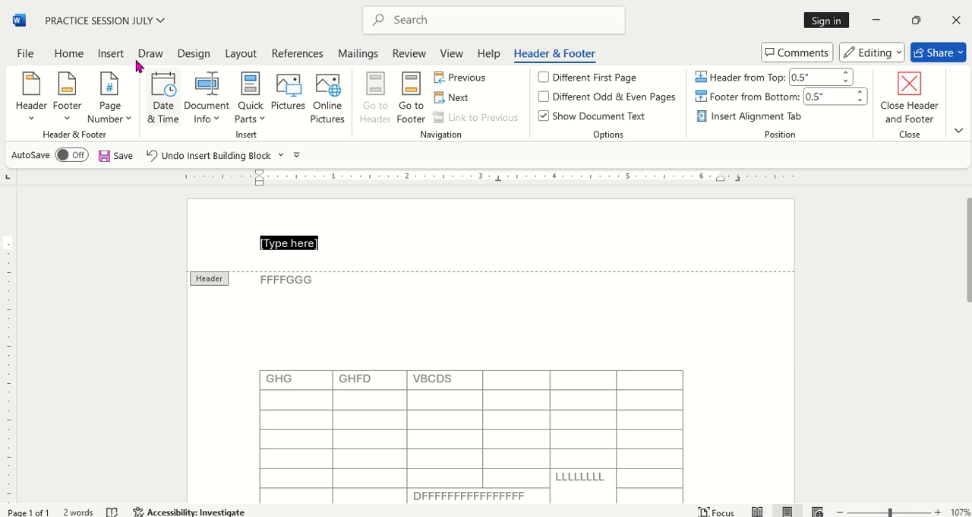
# Step: Right-align the header placeholder, replace it with KKKKKKKK and return to the document body
pyautogui.click(69, 53)
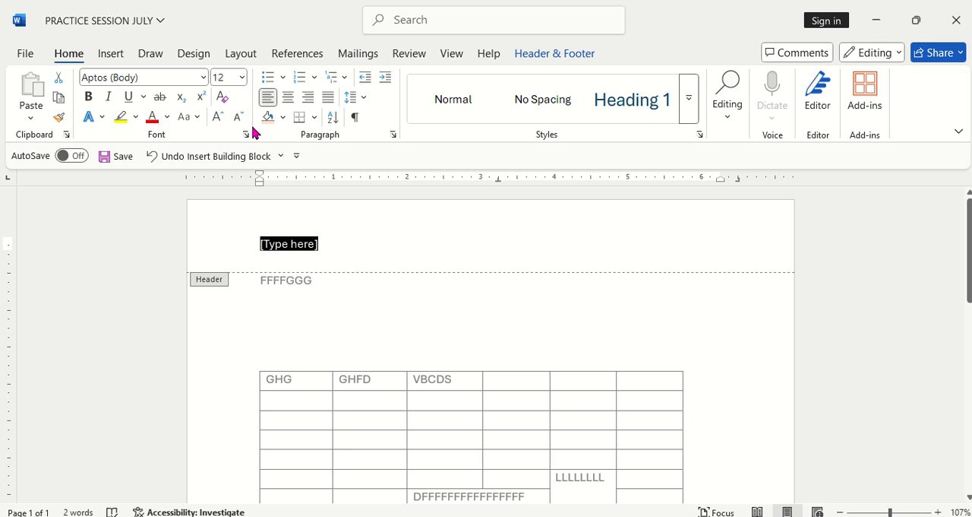
pyautogui.click(289, 102)
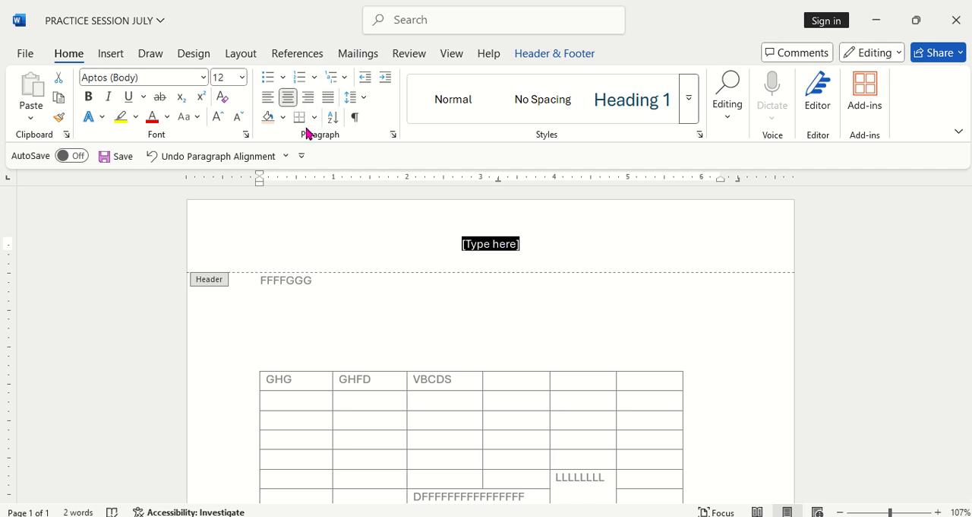
pyautogui.click(309, 102)
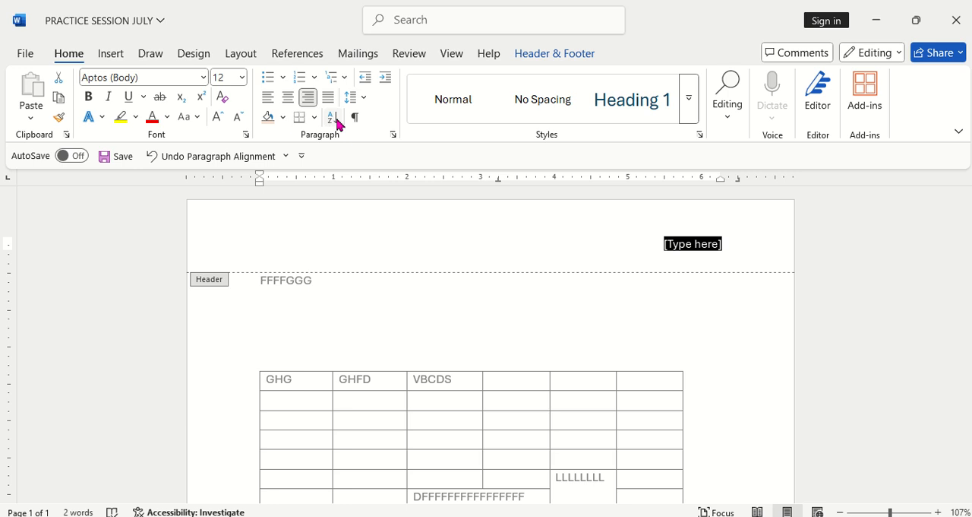
pyautogui.write('KKKKKKKK')
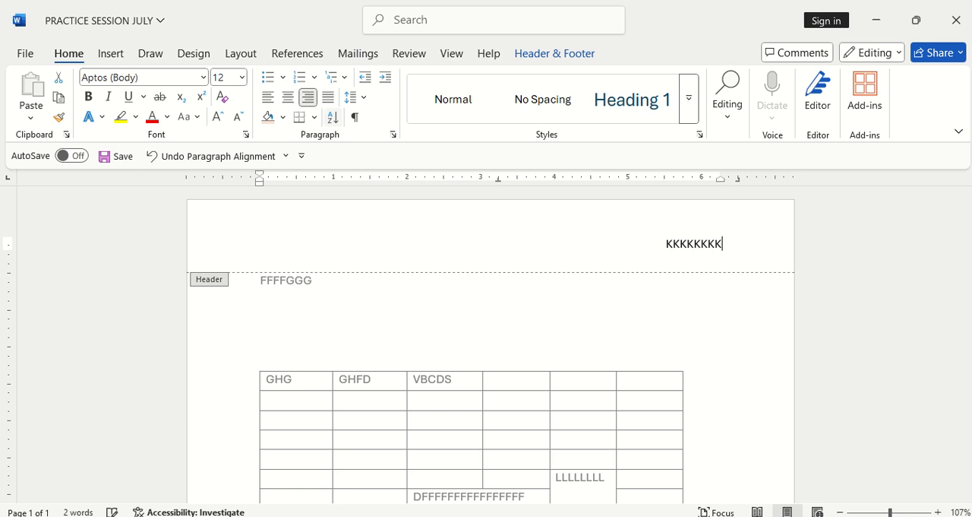
pyautogui.scroll(-5, 455, 251)
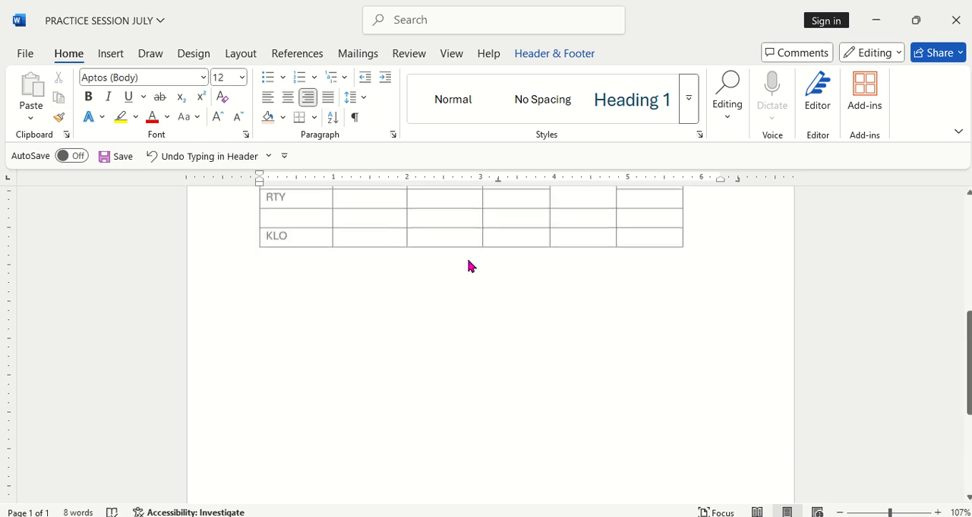
pyautogui.scroll(5, 502, 262)
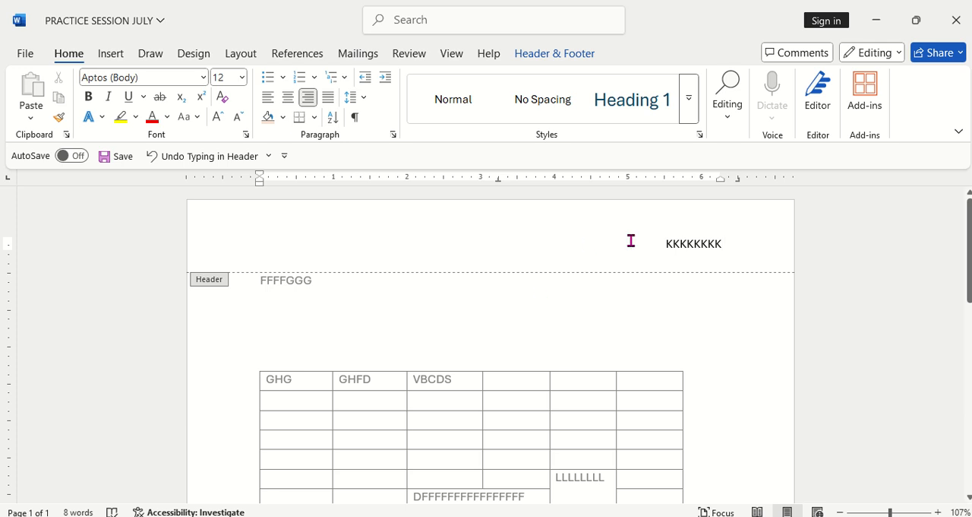
pyautogui.scroll(-6, 473, 412)
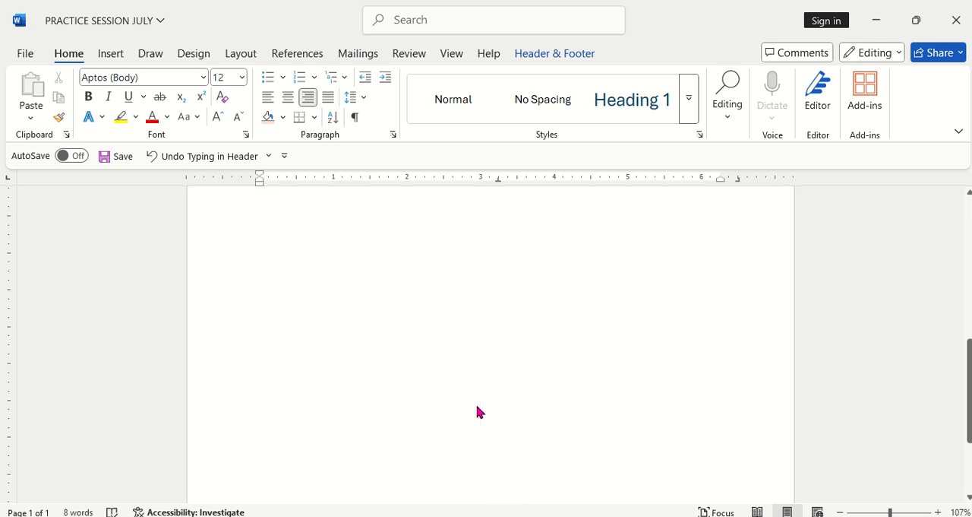
pyautogui.scroll(6, 478, 412)
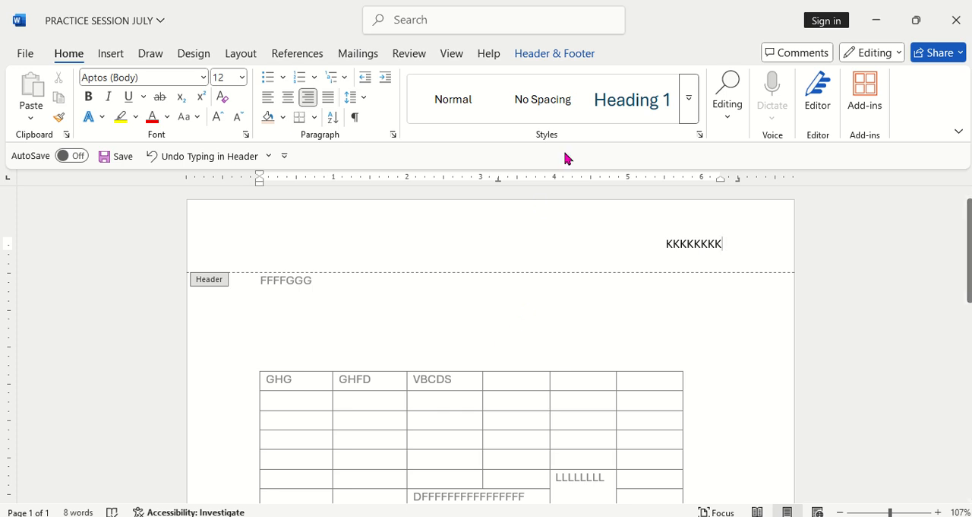
pyautogui.click(567, 57)
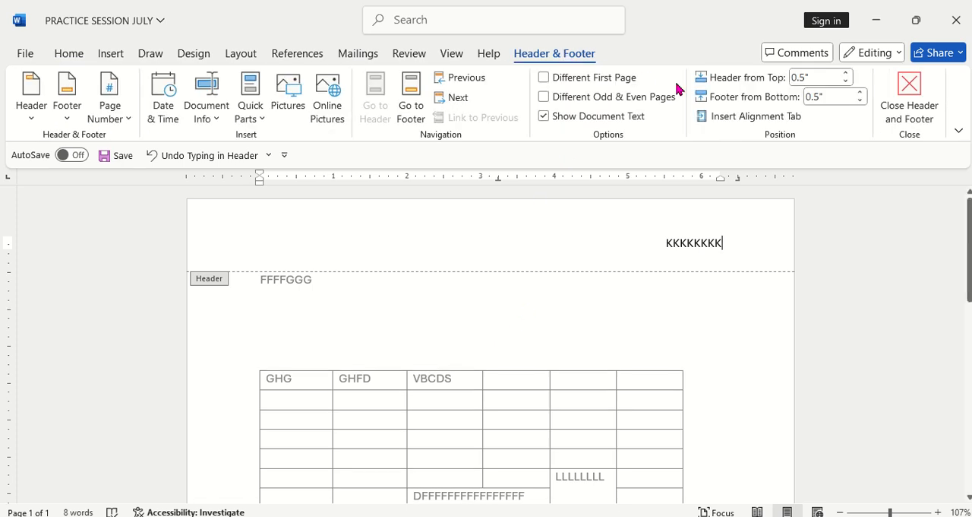
pyautogui.click(909, 91)
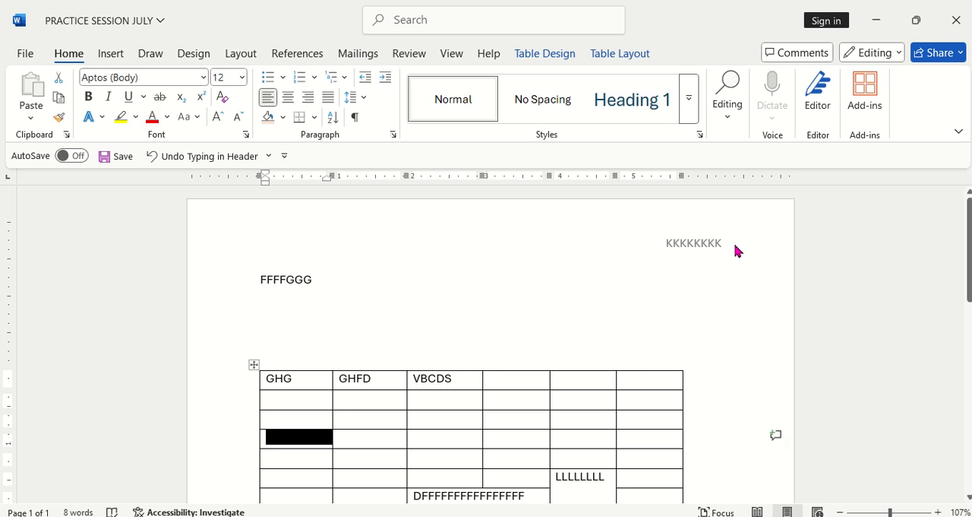
# Step: Insert the built-in Blank footer on the page
pyautogui.scroll(-10, 679, 261)
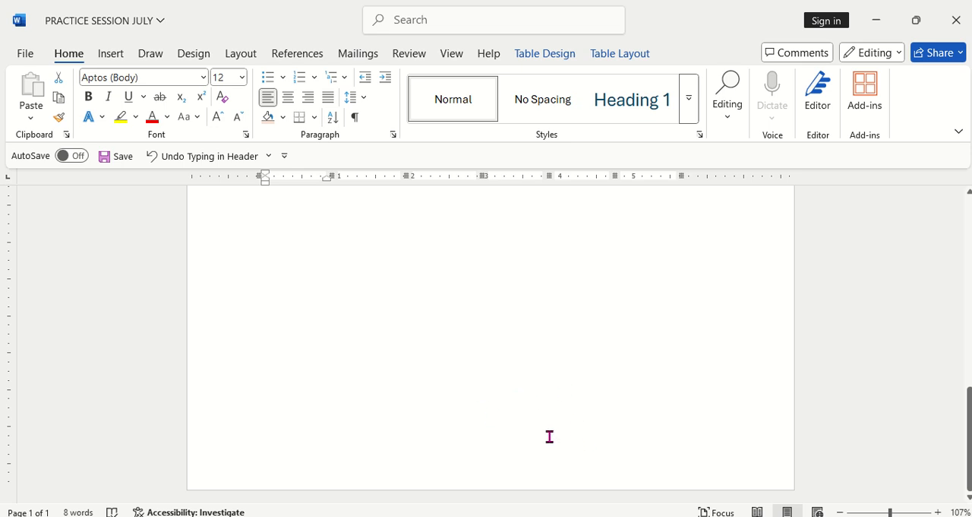
pyautogui.click(114, 55)
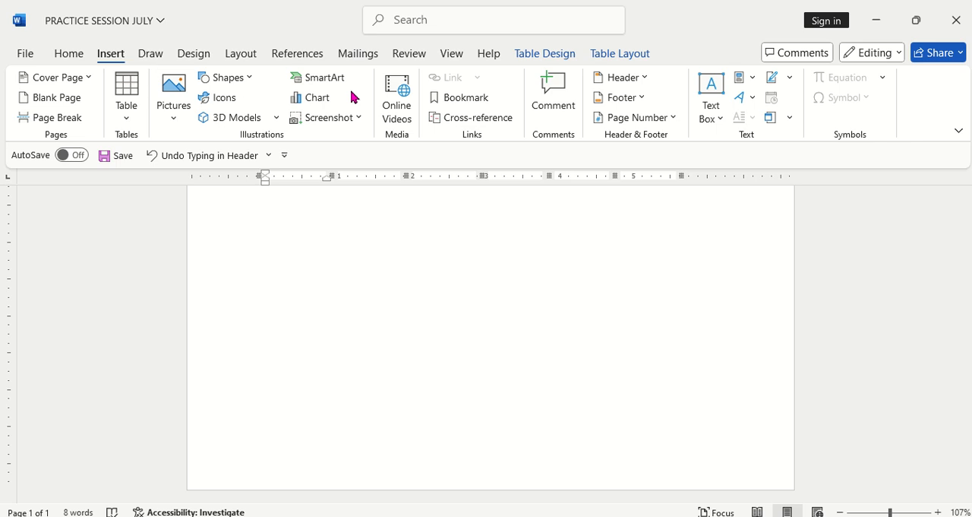
pyautogui.click(643, 98)
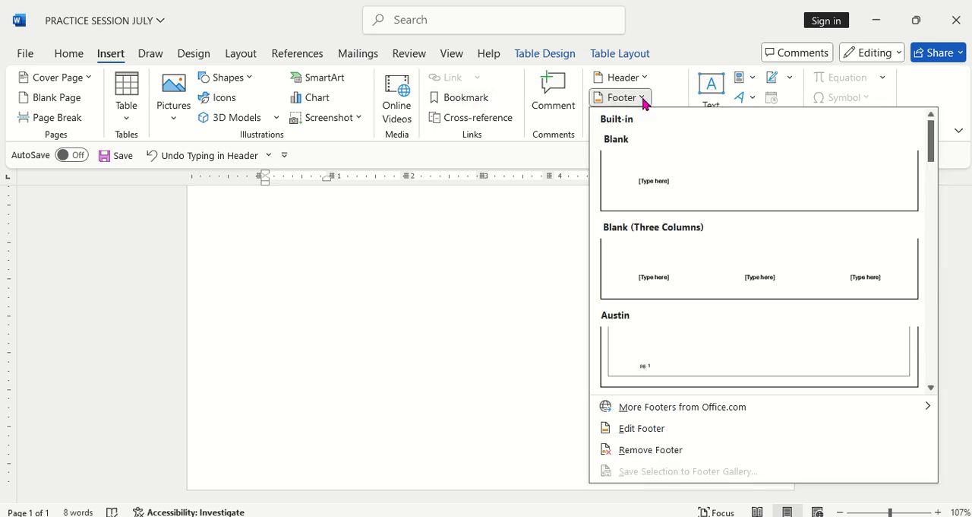
pyautogui.click(671, 181)
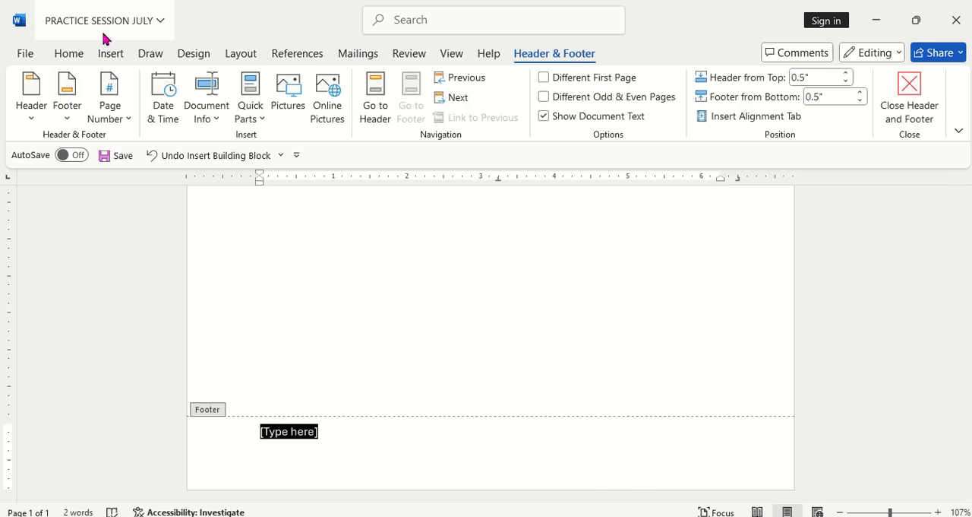
# Step: Replace the footer placeholder with FGFGGF, align it right and return to the document body
pyautogui.click(73, 53)
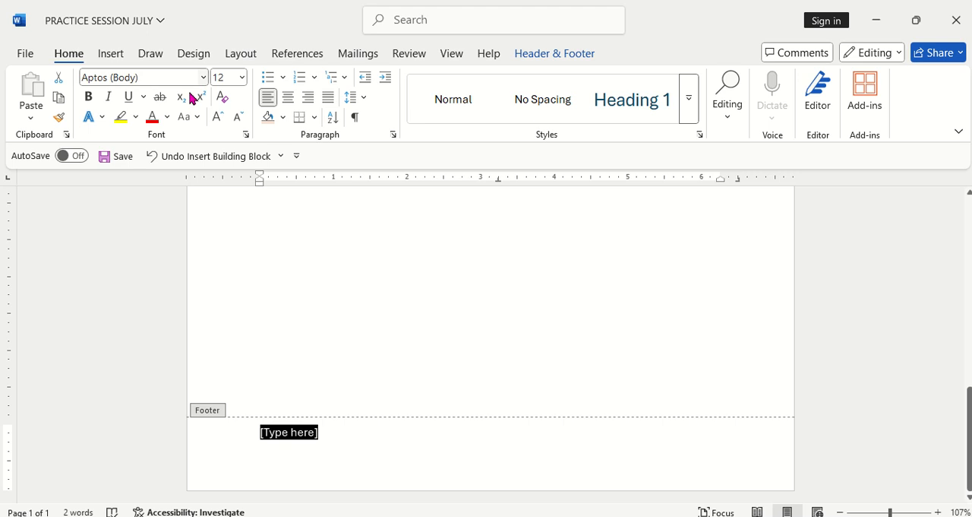
pyautogui.click(289, 99)
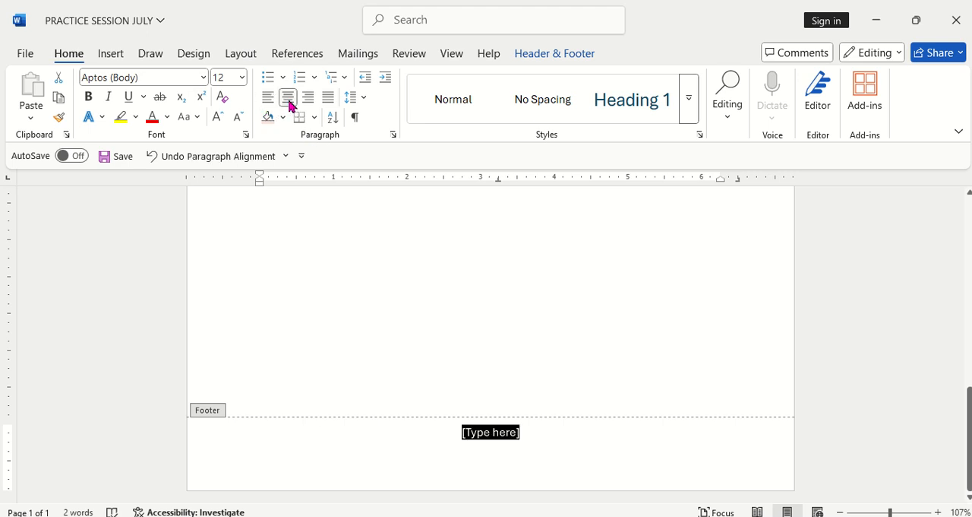
pyautogui.write('FGFGGF')
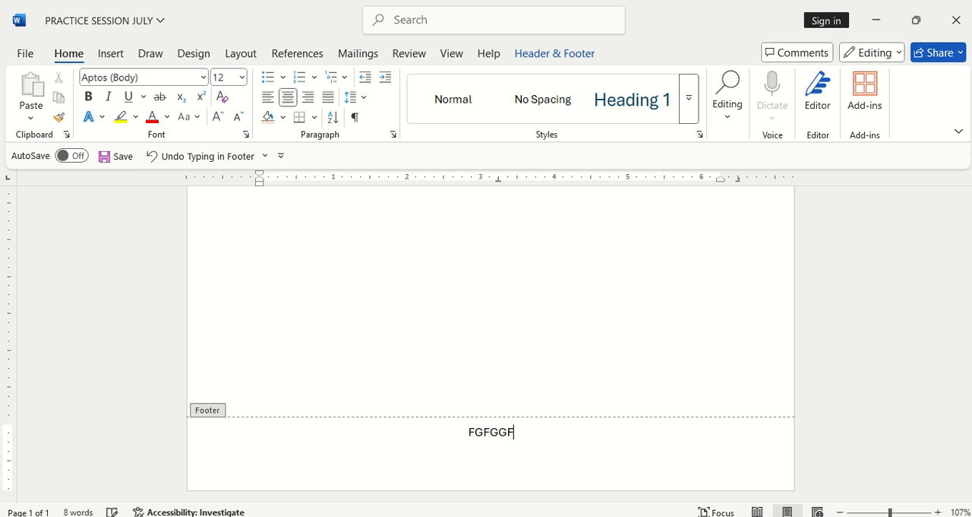
pyautogui.click(309, 98)
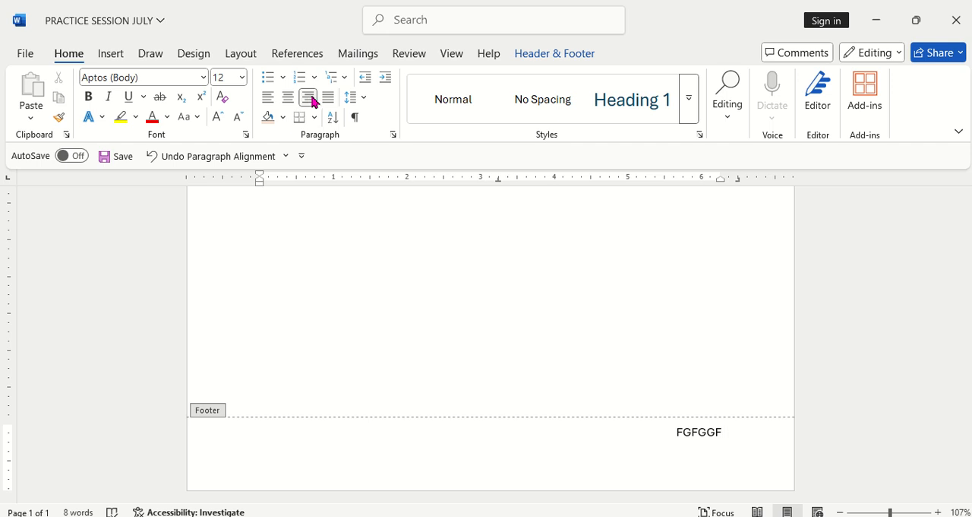
pyautogui.click(560, 55)
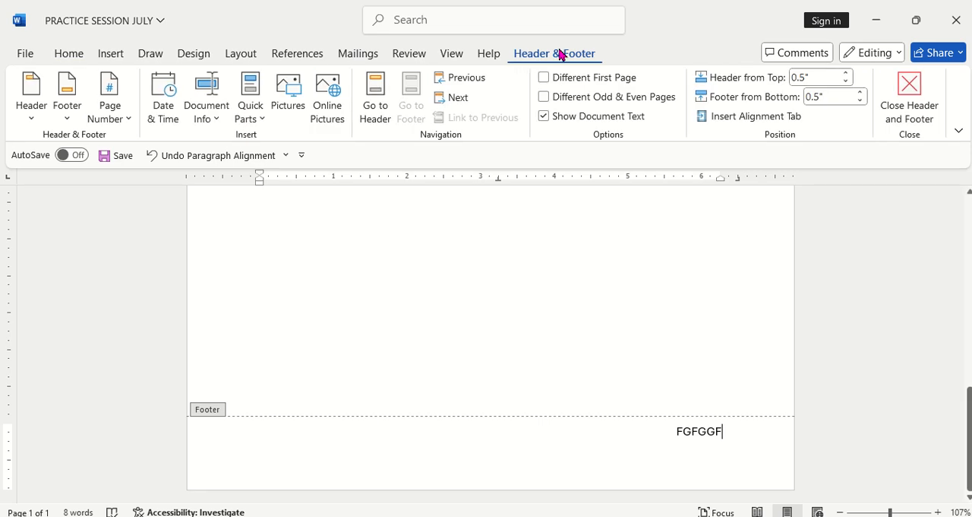
pyautogui.click(901, 94)
# Step: Insert a centred page number at the top of the page using the Plain Number 2 style
pyautogui.scroll(5, 592, 317)
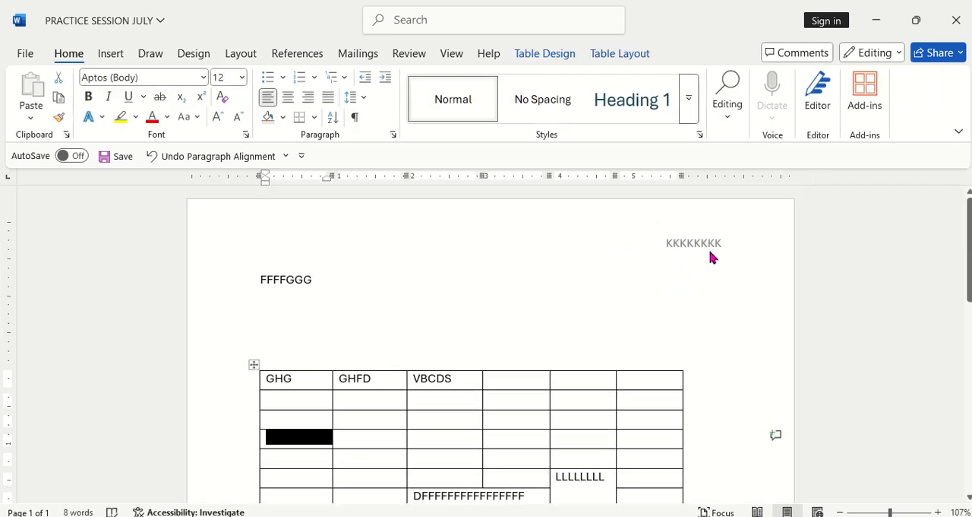
pyautogui.scroll(-8, 654, 262)
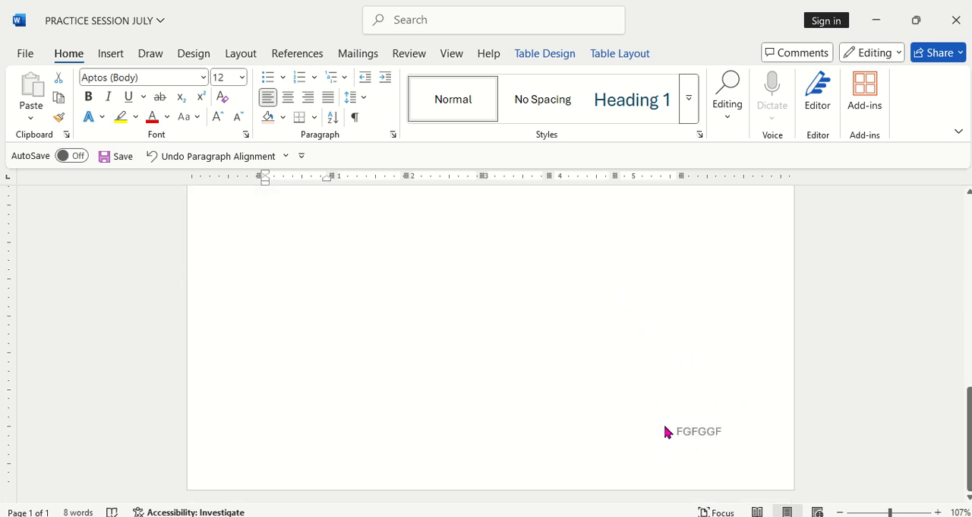
pyautogui.scroll(8, 664, 430)
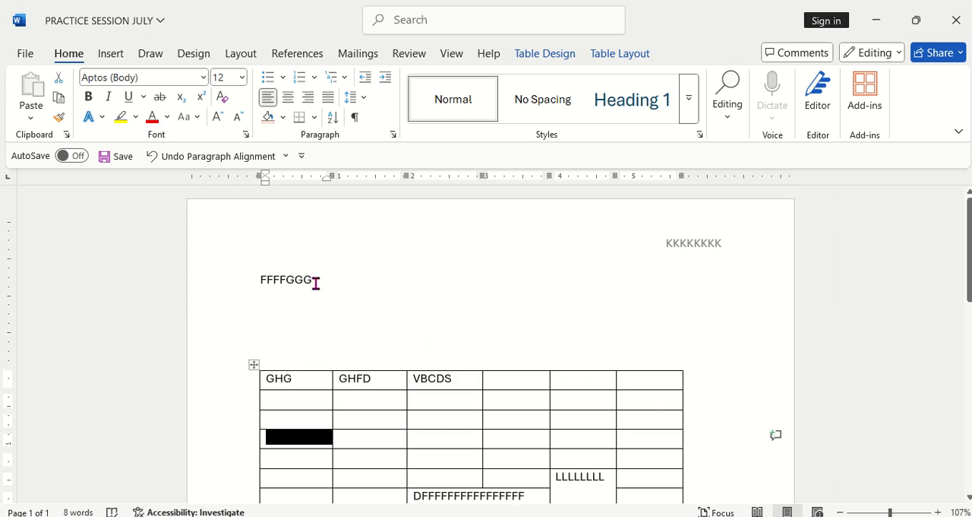
pyautogui.click(110, 61)
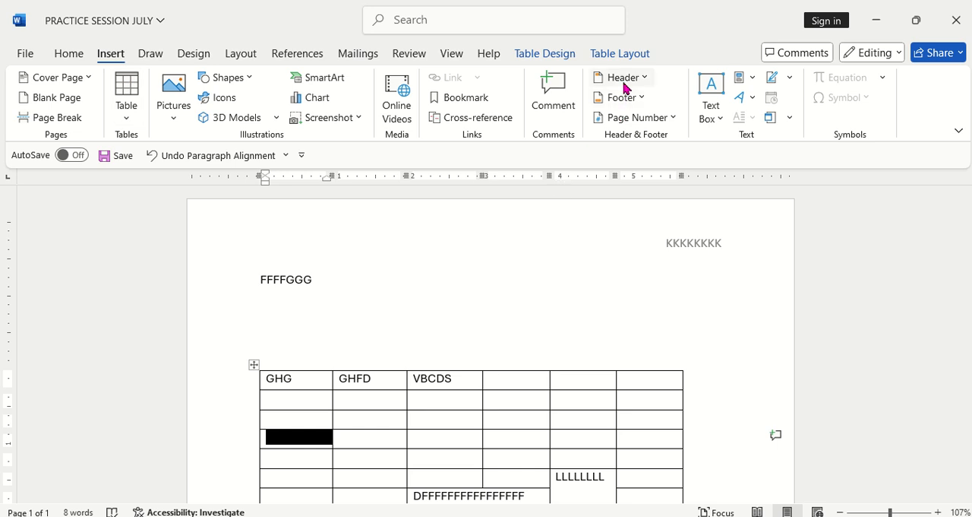
pyautogui.click(674, 118)
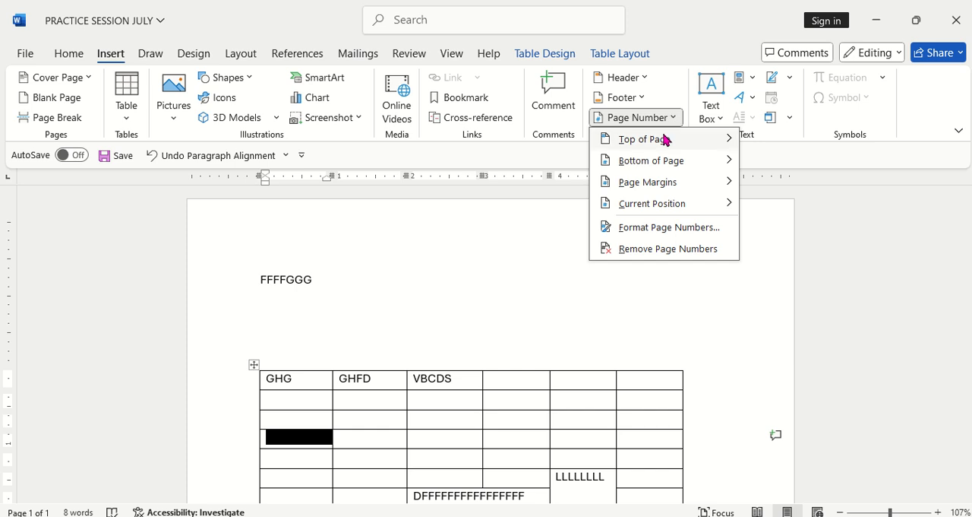
pyautogui.moveTo(666, 139)
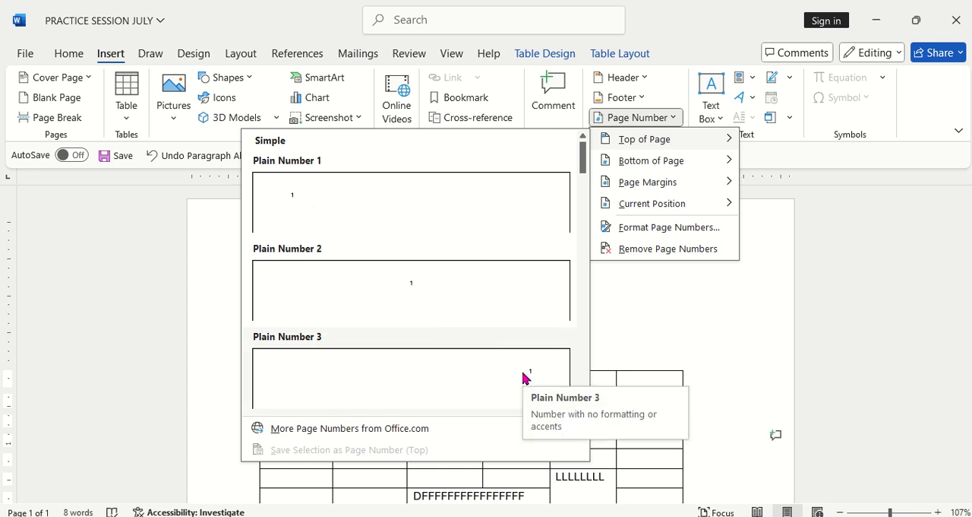
pyautogui.click(415, 289)
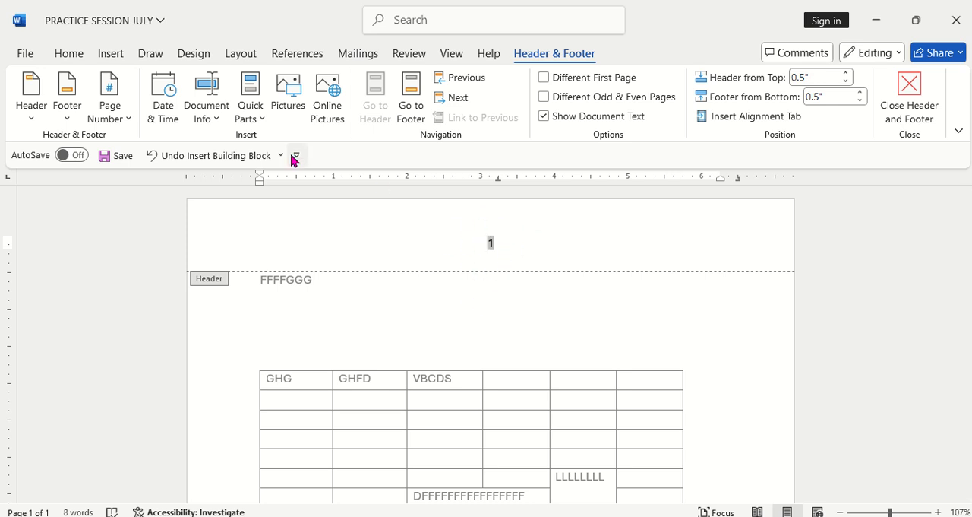
# Step: Insert a centred page number at the bottom of the page using the Plain Number 2 style and return to the document body
pyautogui.click(114, 56)
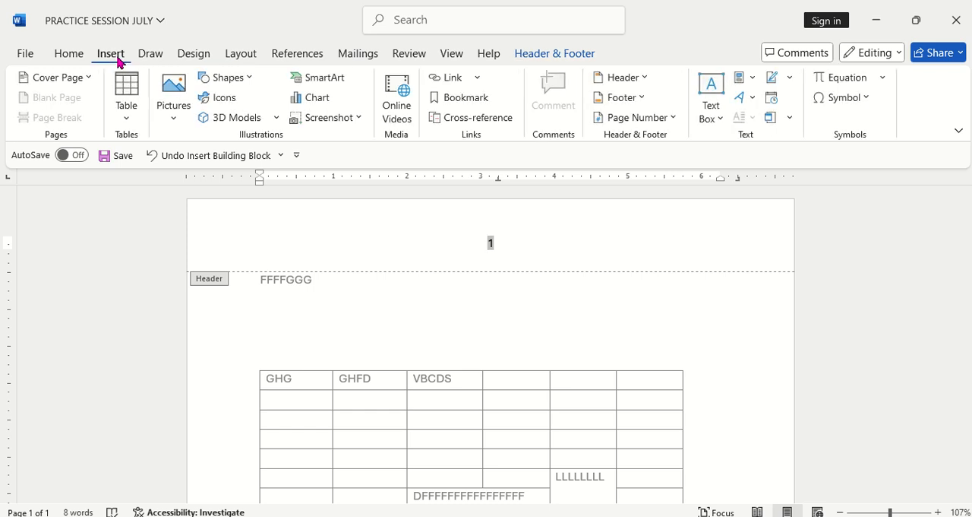
pyautogui.click(671, 120)
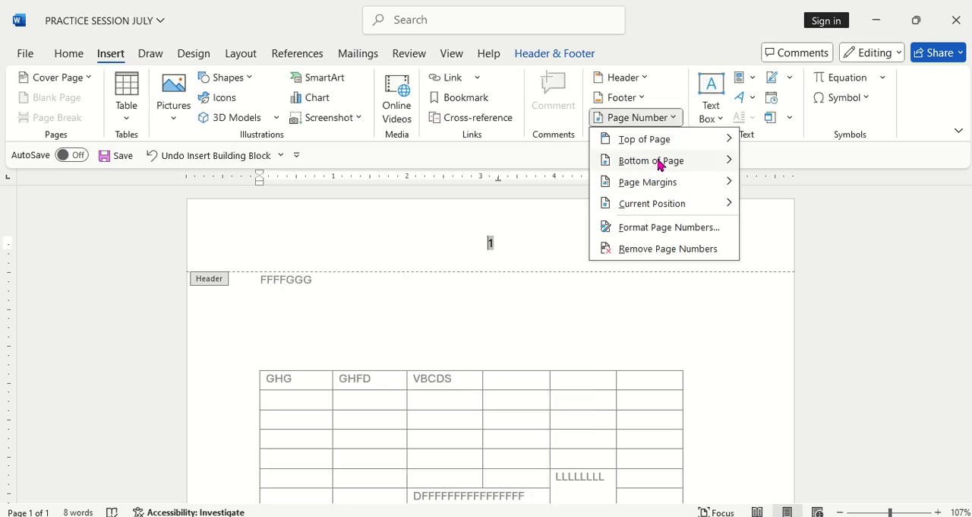
pyautogui.moveTo(659, 164)
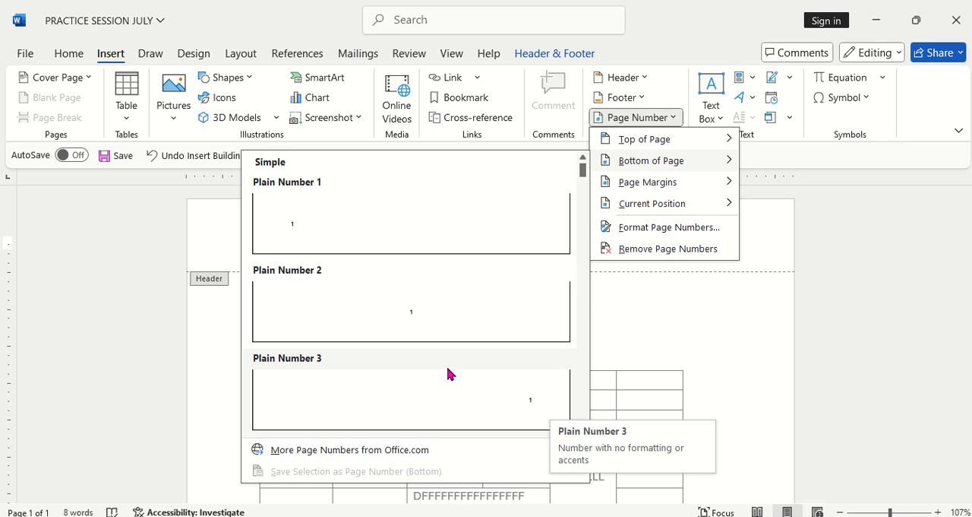
pyautogui.click(416, 310)
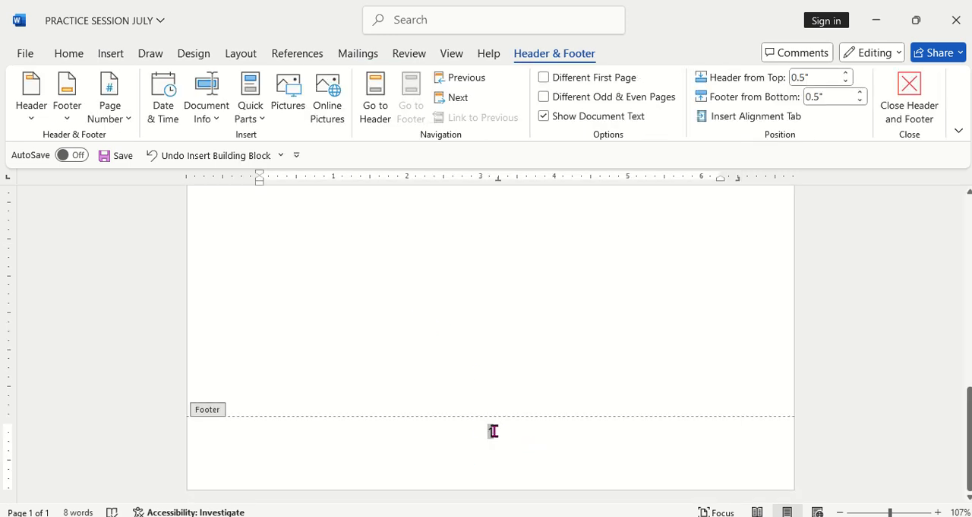
pyautogui.click(919, 90)
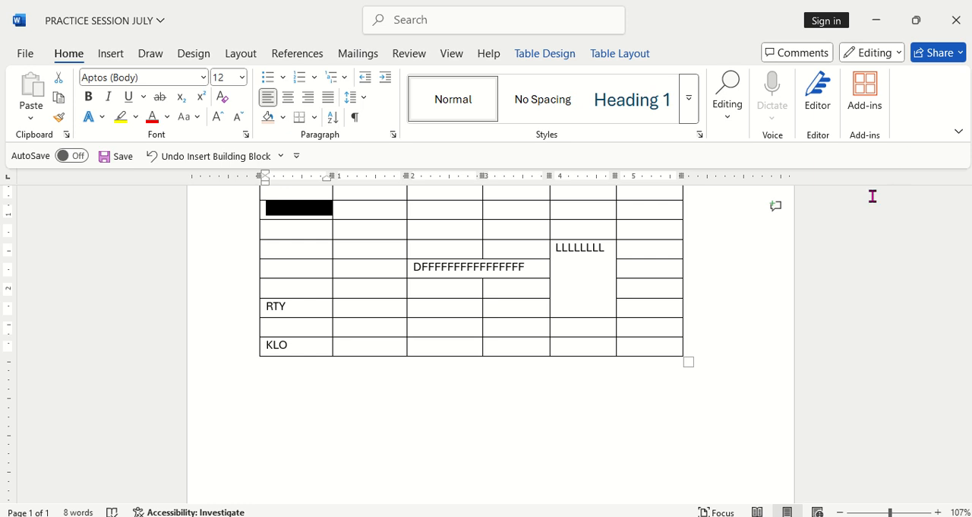
# Step: Replace the FFFFGGG line above the table with the centred text PRACTICE SESSION 2025
pyautogui.scroll(2, 738, 313)
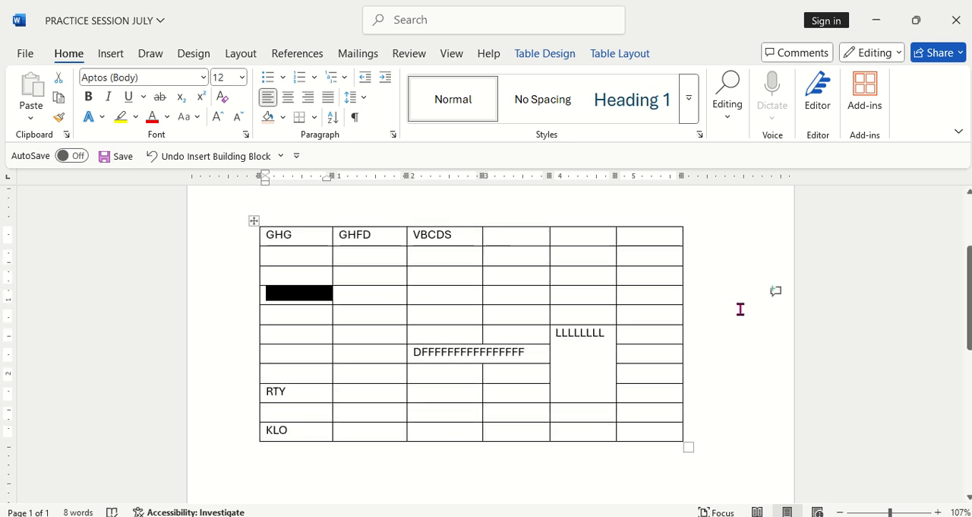
pyautogui.scroll(2, 747, 311)
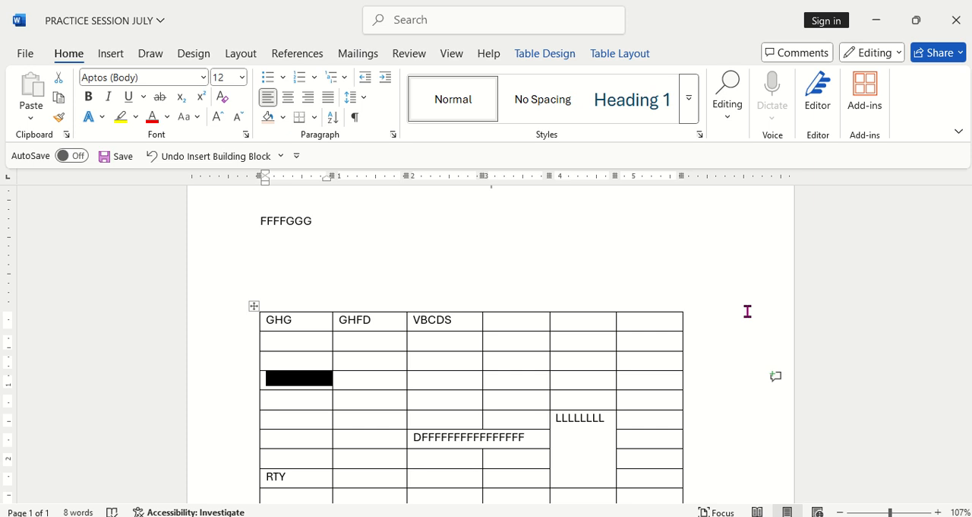
pyautogui.scroll(1, 691, 303)
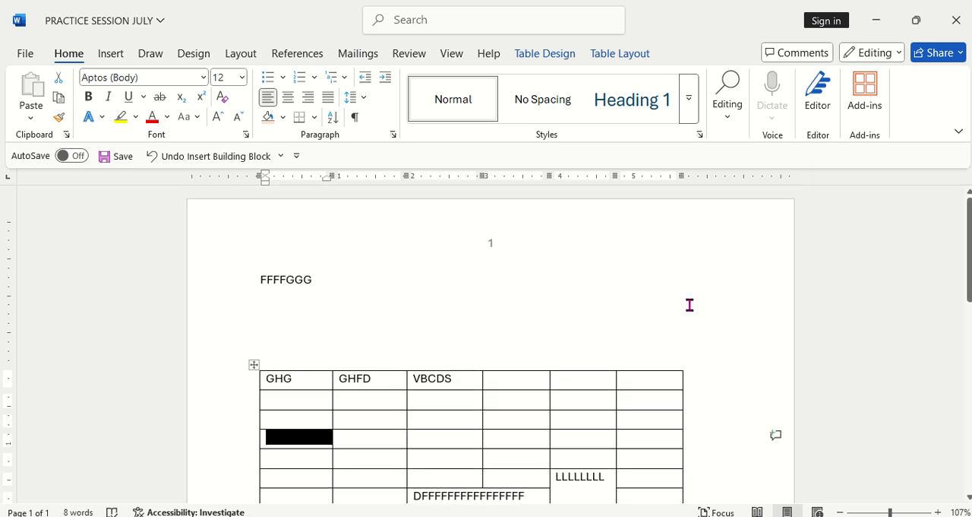
pyautogui.click(336, 282)
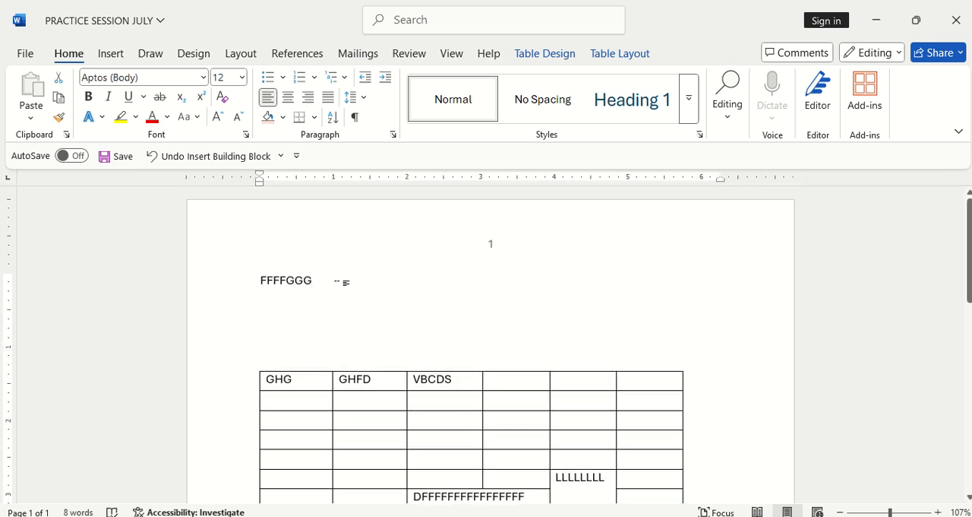
pyautogui.press('BackSpace')
pyautogui.press('BackSpace')
pyautogui.press('BackSpace')
pyautogui.press('BackSpace')
pyautogui.press('BackSpace')
pyautogui.press('BackSpace')
pyautogui.press('BackSpace')
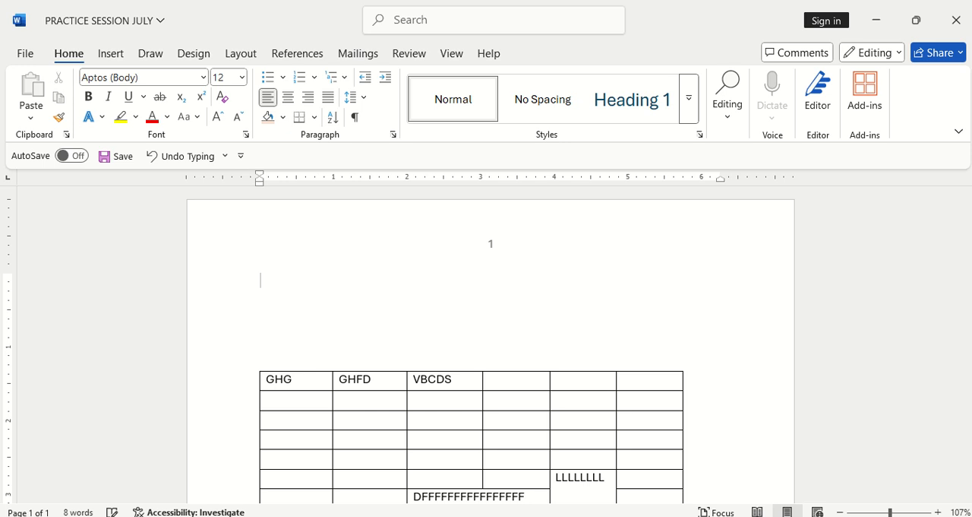
pyautogui.click(288, 97)
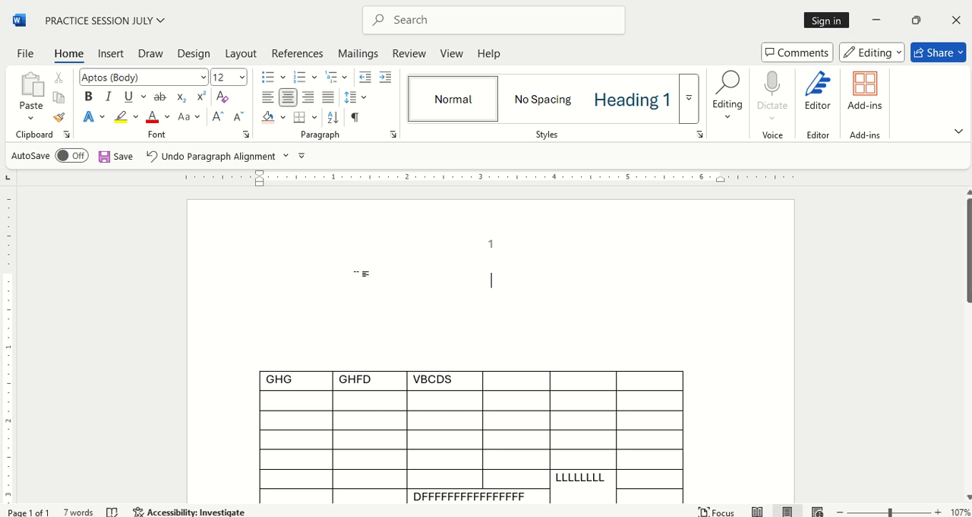
pyautogui.write('PRACT')
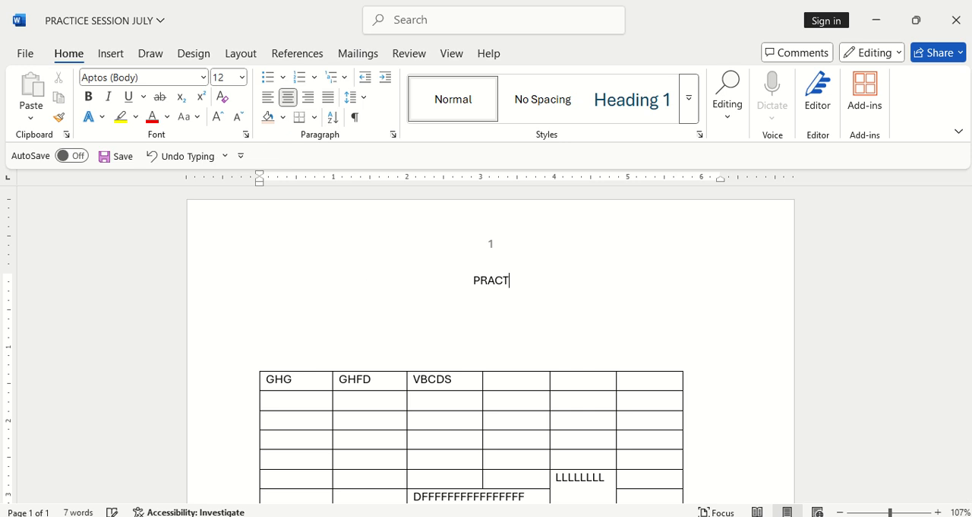
pyautogui.write('ICE SESSIO')
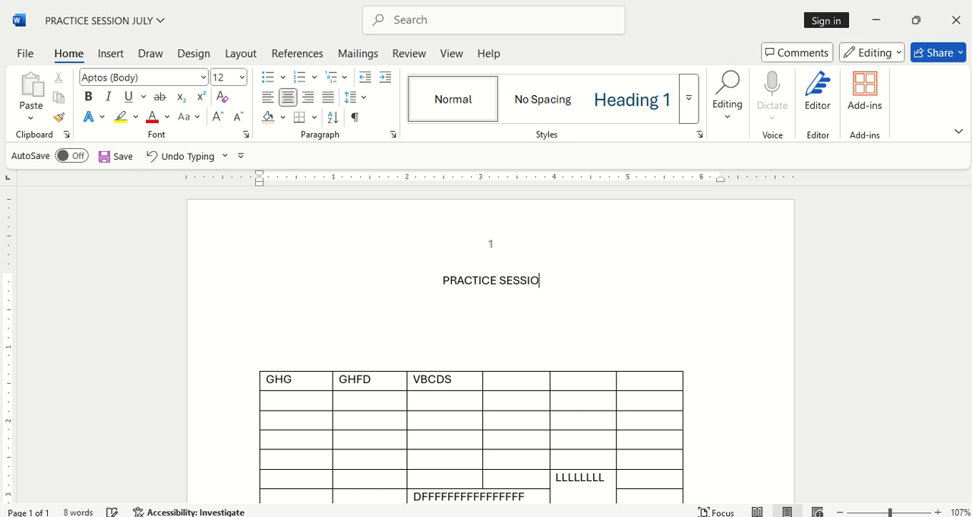
pyautogui.write('N 2025')
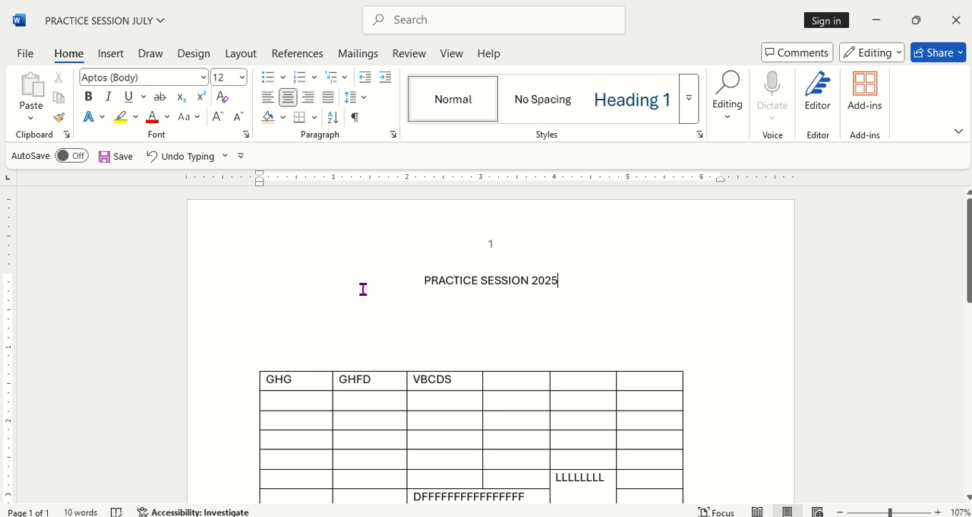
# Step: Apply the Title style to the PRACTICE SESSION 2025 line and deselect it
pyautogui.click(232, 285)
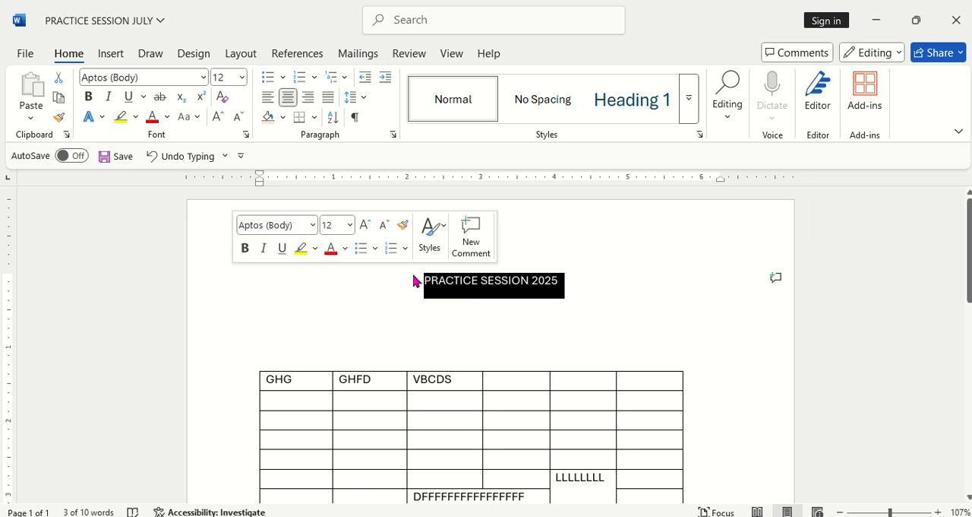
pyautogui.click(691, 114)
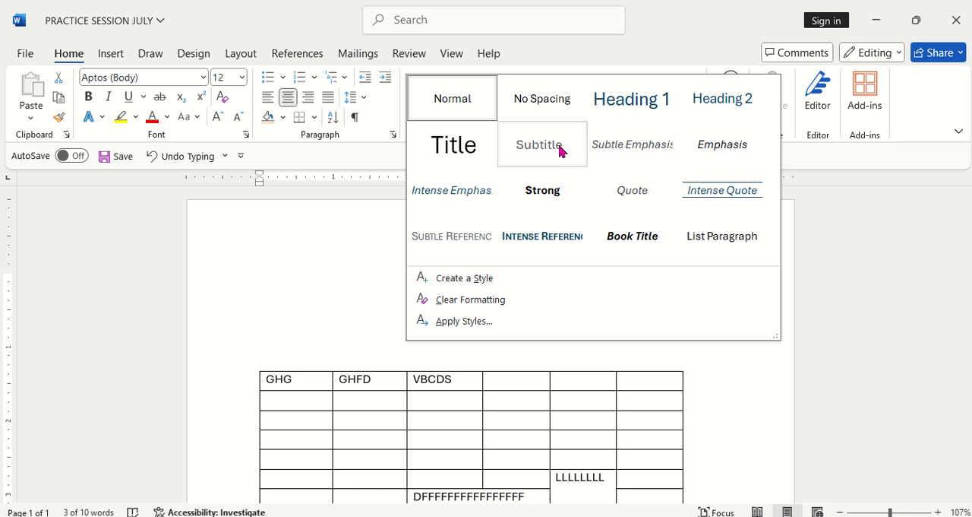
pyautogui.click(471, 149)
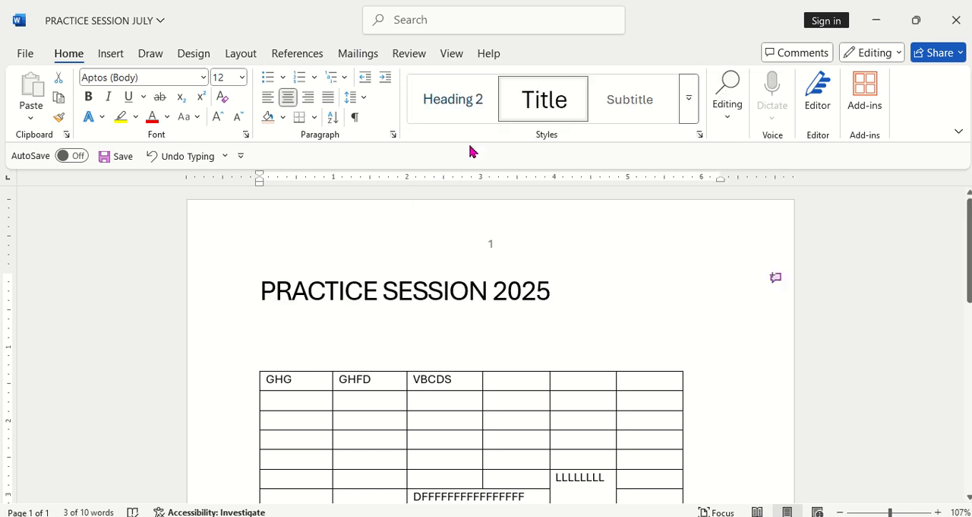
pyautogui.click(594, 308)
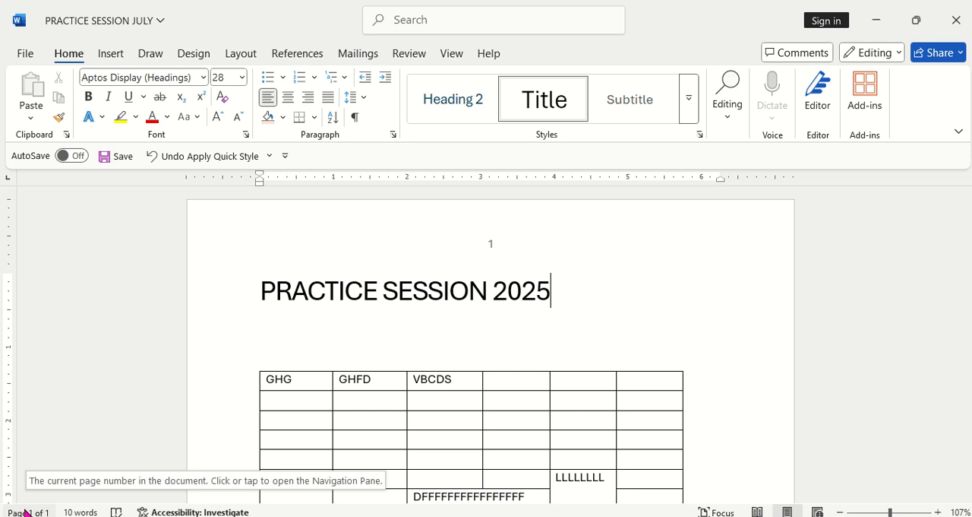
# Step: Insert the built-in Grid cover page before the PRACTICE SESSION 2025 page
pyautogui.scroll(-1, 273, 393)
pyautogui.scroll(-10, 275, 393)
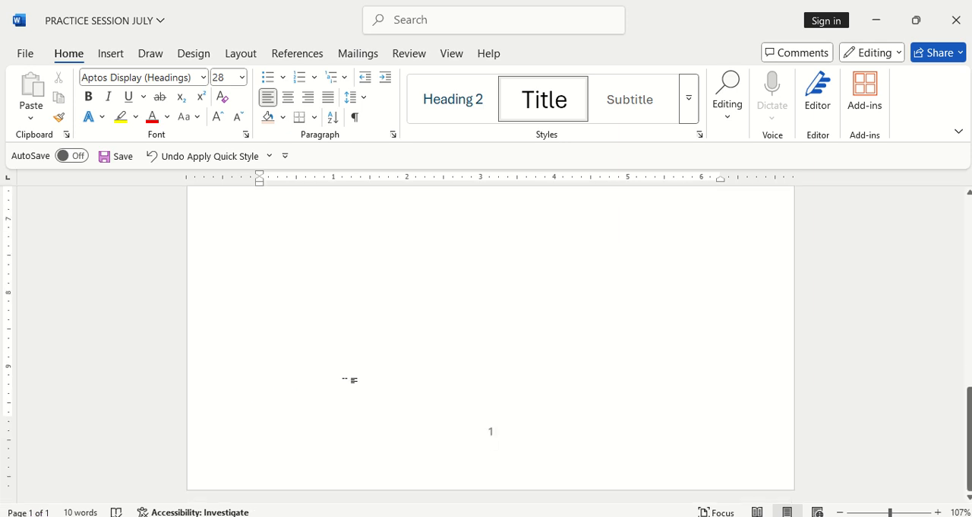
pyautogui.scroll(10, 228, 466)
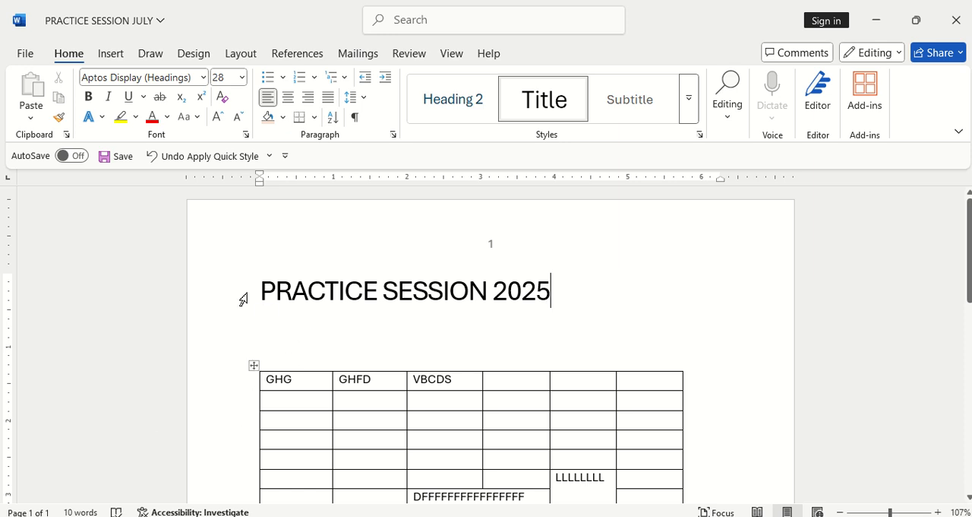
pyautogui.click(262, 289)
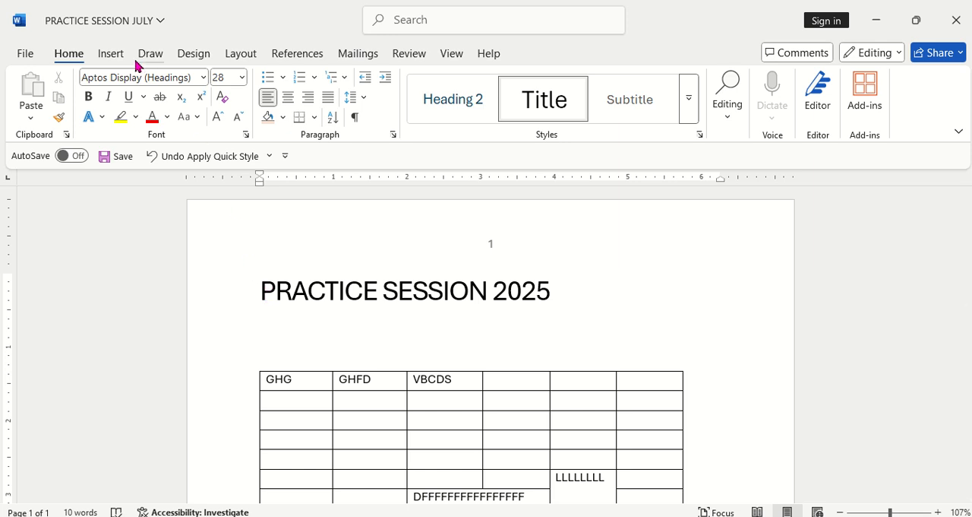
pyautogui.click(112, 54)
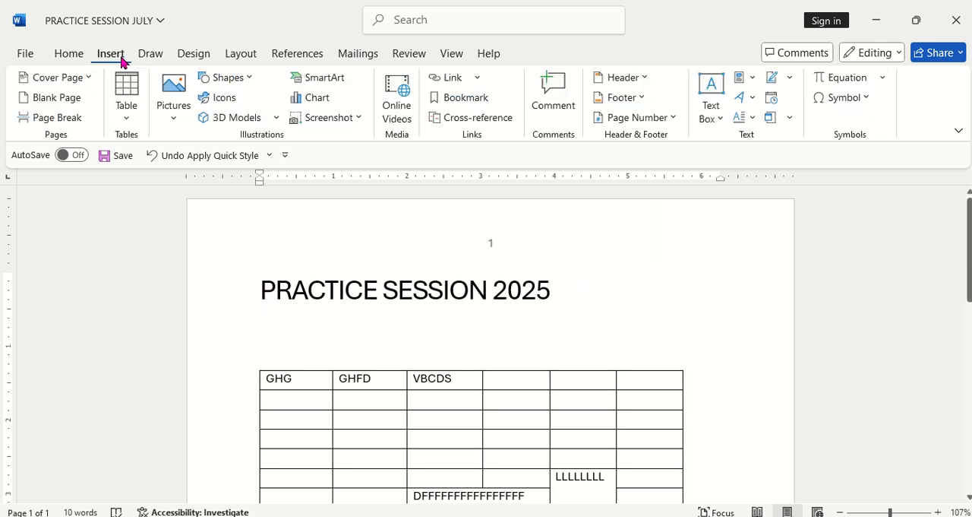
pyautogui.click(87, 80)
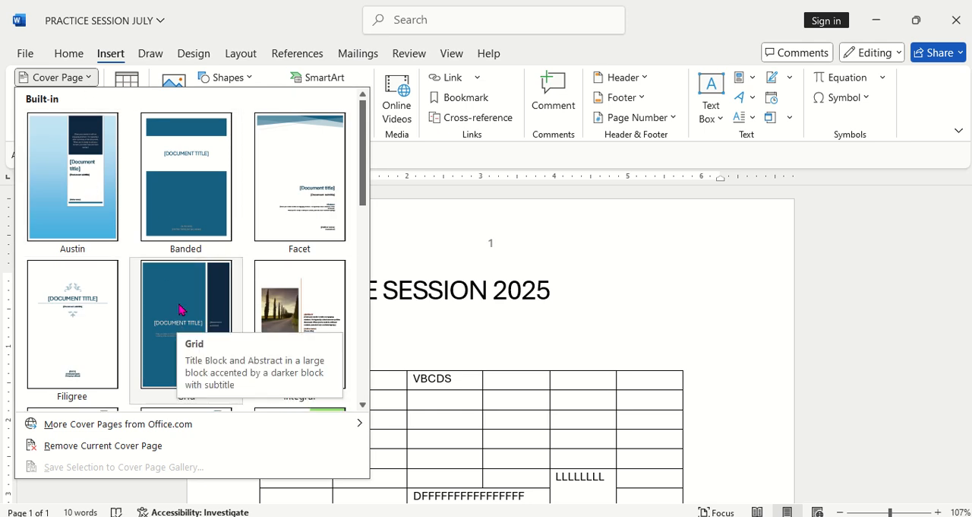
pyautogui.click(174, 298)
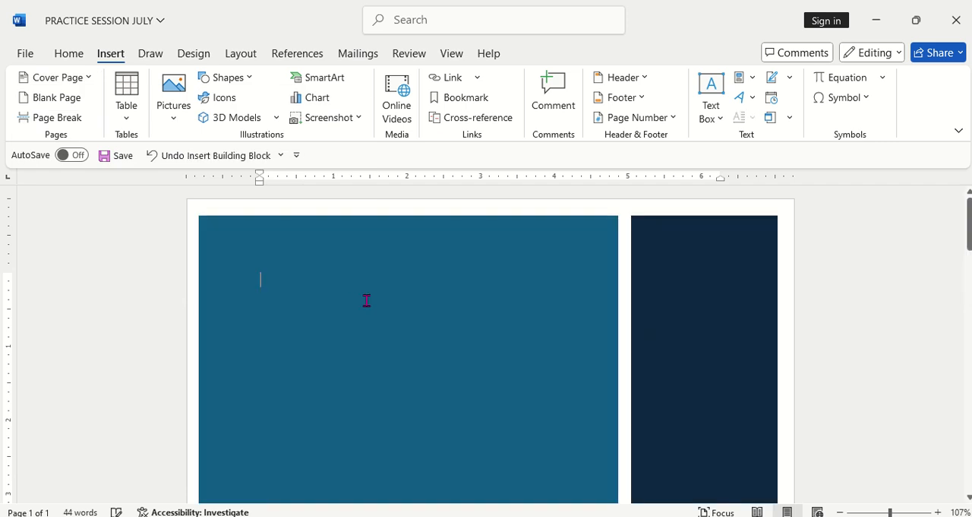
# Step: Examine the Grid cover page and the following page with the title and table
pyautogui.scroll(-5, 382, 338)
pyautogui.scroll(-10, 382, 338)
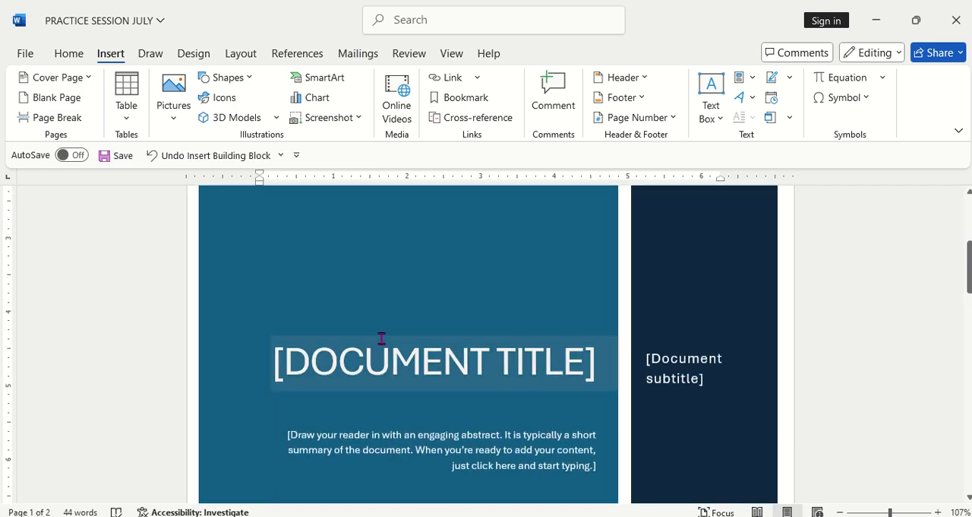
pyautogui.scroll(-3, 382, 338)
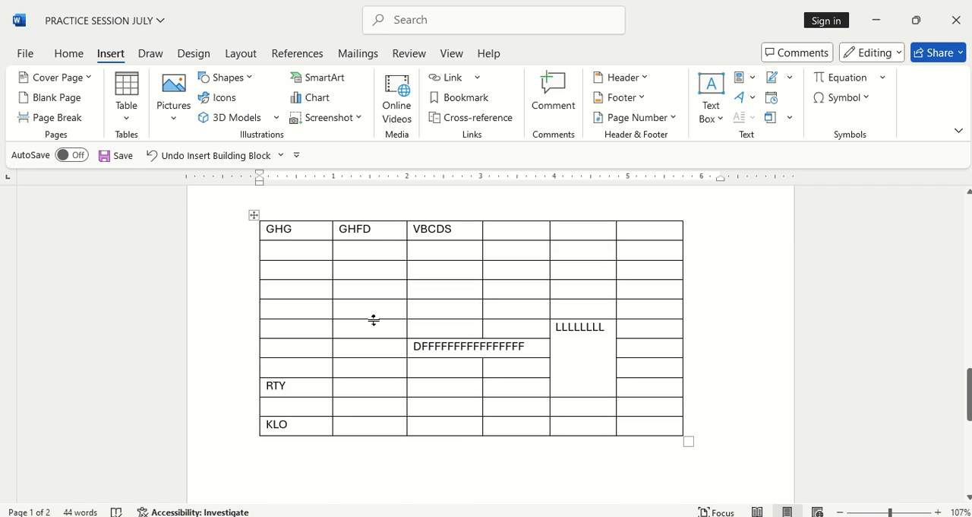
pyautogui.scroll(-6, 382, 330)
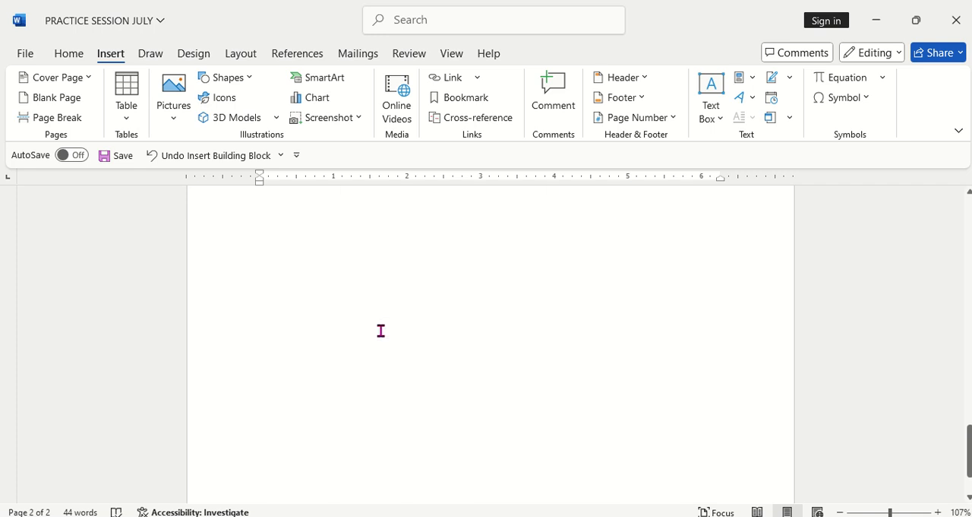
pyautogui.scroll(9, 372, 332)
pyautogui.scroll(3, 335, 354)
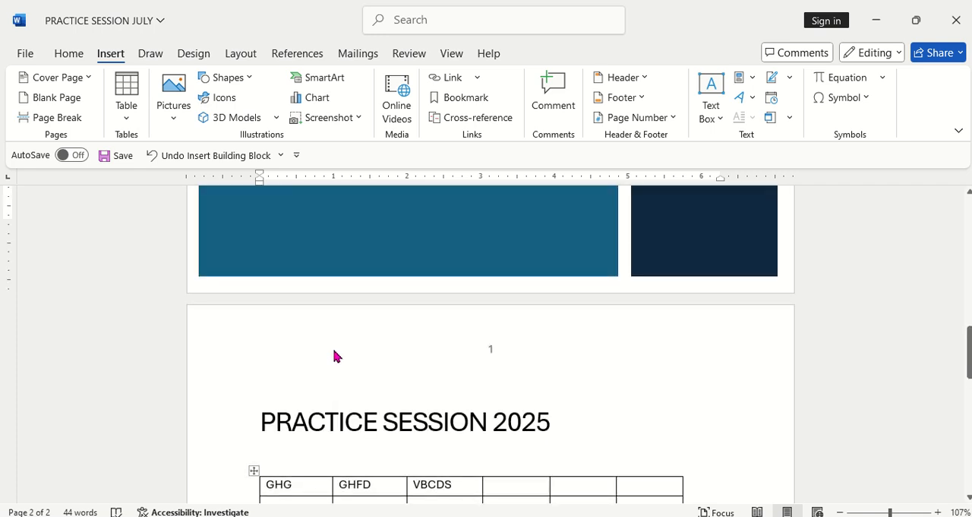
pyautogui.scroll(-10, 335, 349)
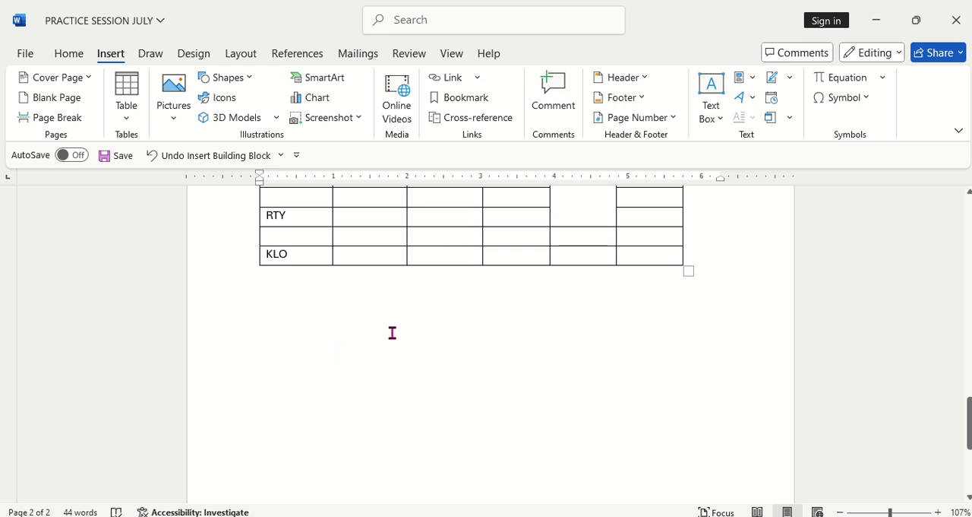
pyautogui.scroll(12, 391, 334)
pyautogui.scroll(-4, 338, 342)
pyautogui.scroll(-2, 288, 352)
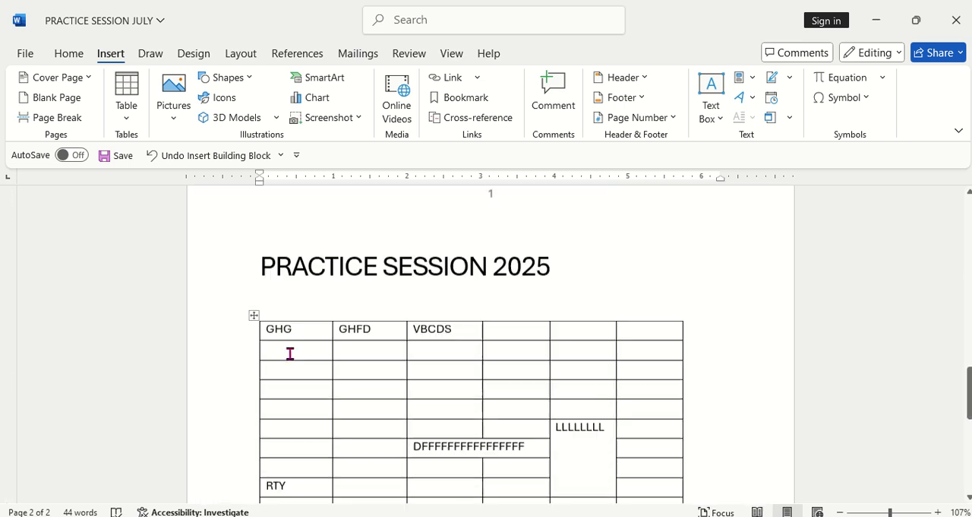
# Step: Place the insertion point below the table on the PRACTICE SESSION 2025 page and insert a blank page there
pyautogui.scroll(1, 281, 337)
pyautogui.click(263, 337)
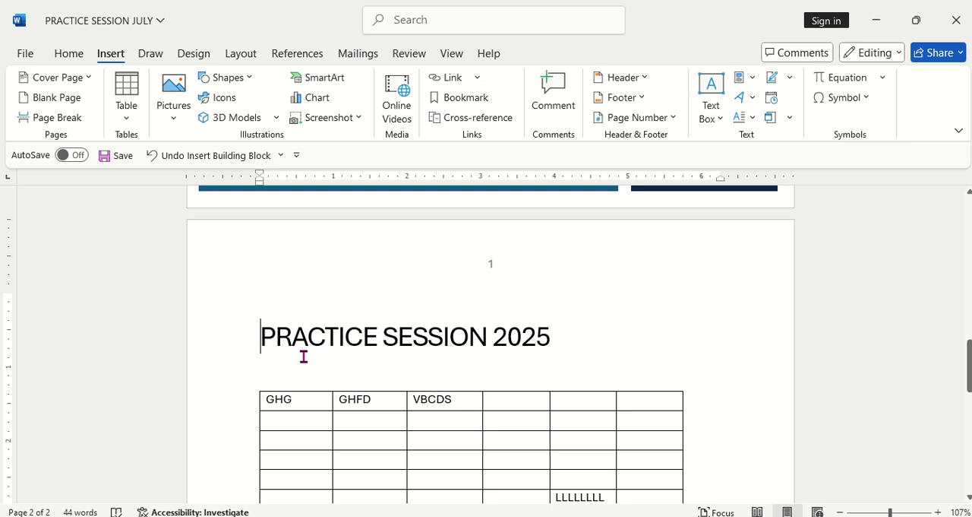
pyautogui.scroll(-5, 319, 354)
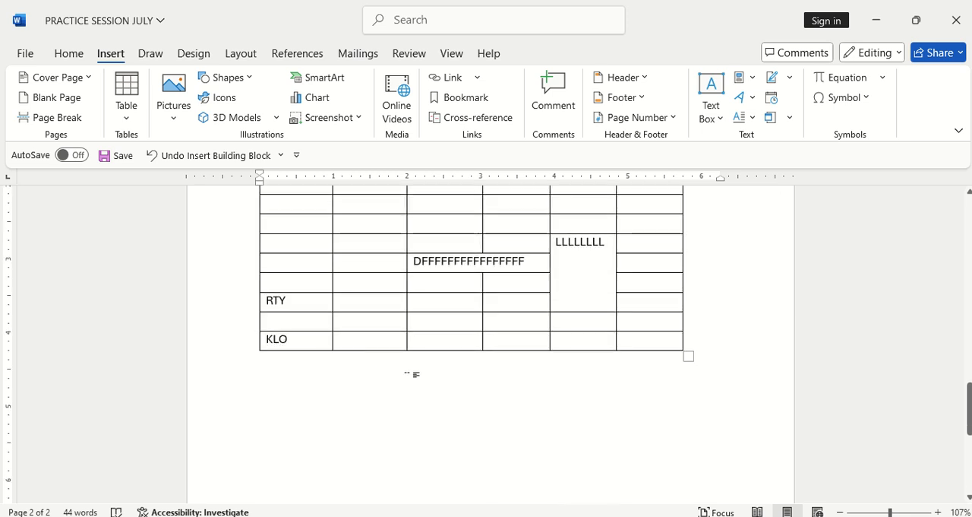
pyautogui.scroll(4, 281, 392)
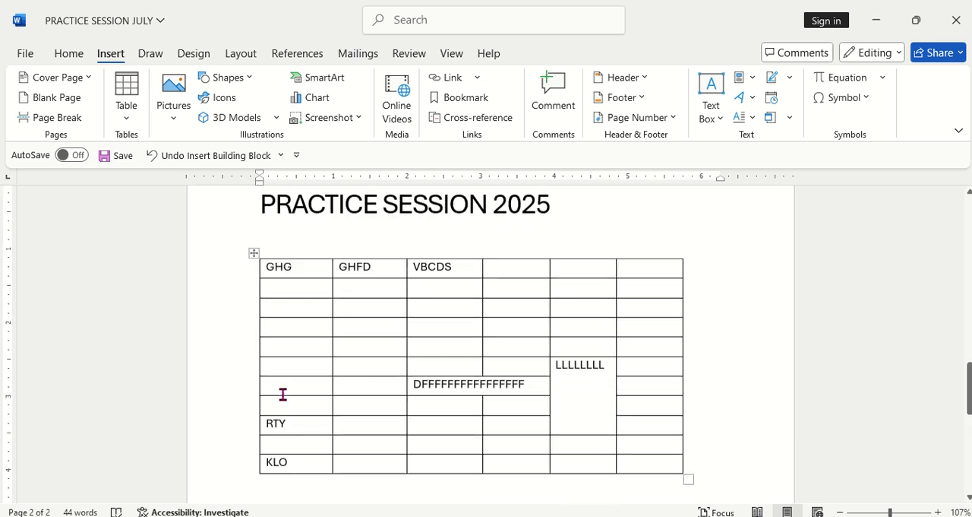
pyautogui.scroll(-9, 539, 384)
pyautogui.scroll(5, 539, 384)
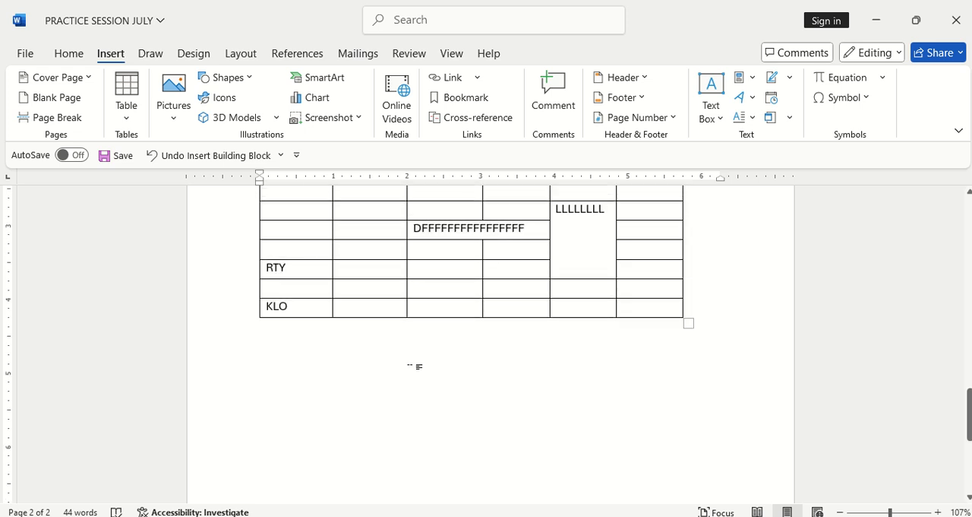
pyautogui.doubleClick(283, 370)
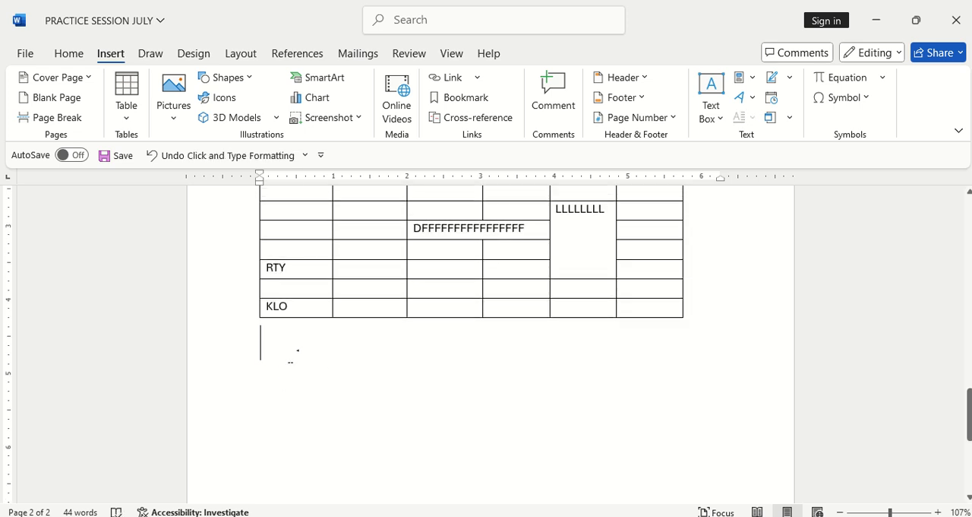
pyautogui.scroll(-4, 286, 366)
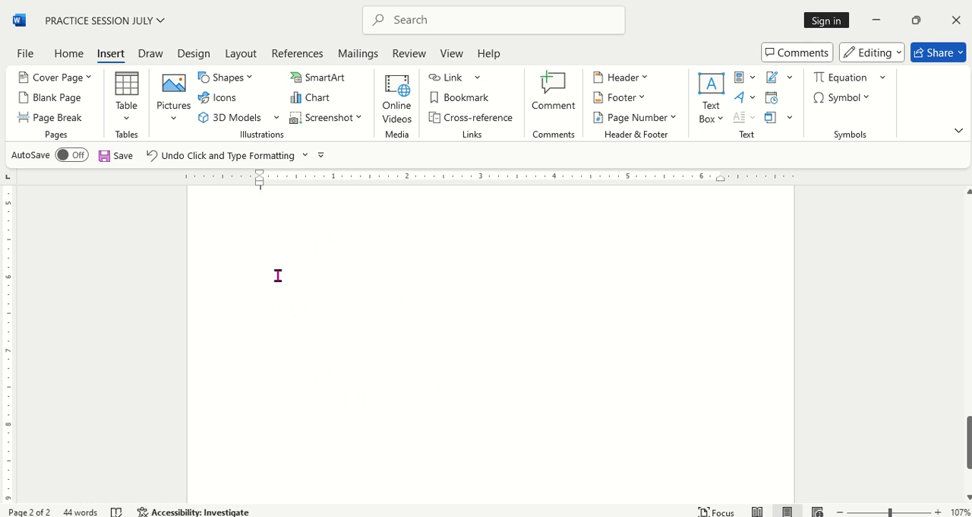
pyautogui.scroll(4, 249, 323)
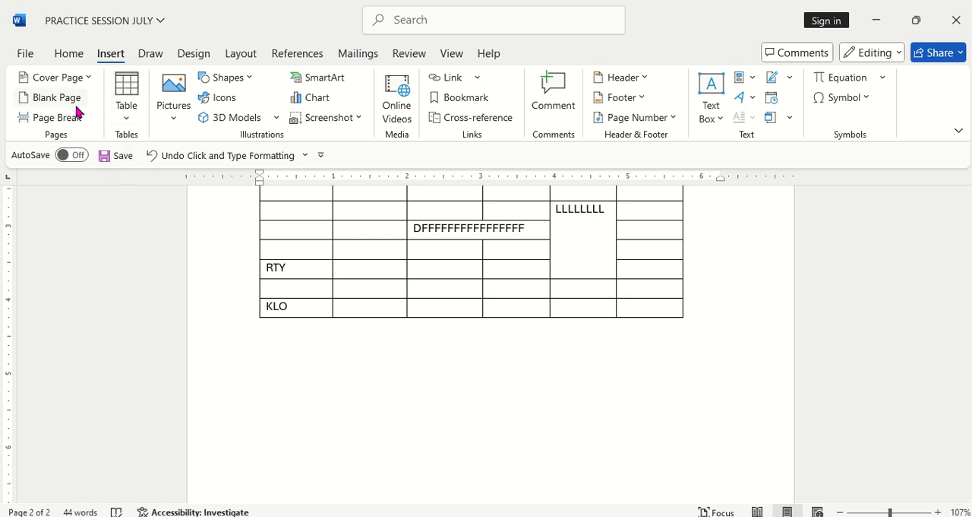
pyautogui.click(52, 97)
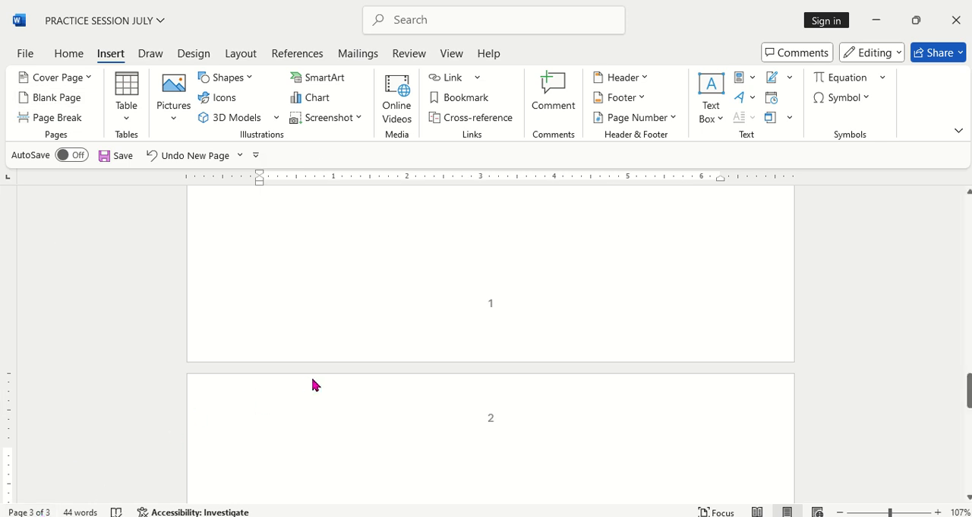
# Step: Examine the new blank page and its page numbers together with the preceding cover and table pages
pyautogui.scroll(-5, 310, 374)
pyautogui.scroll(10, 387, 384)
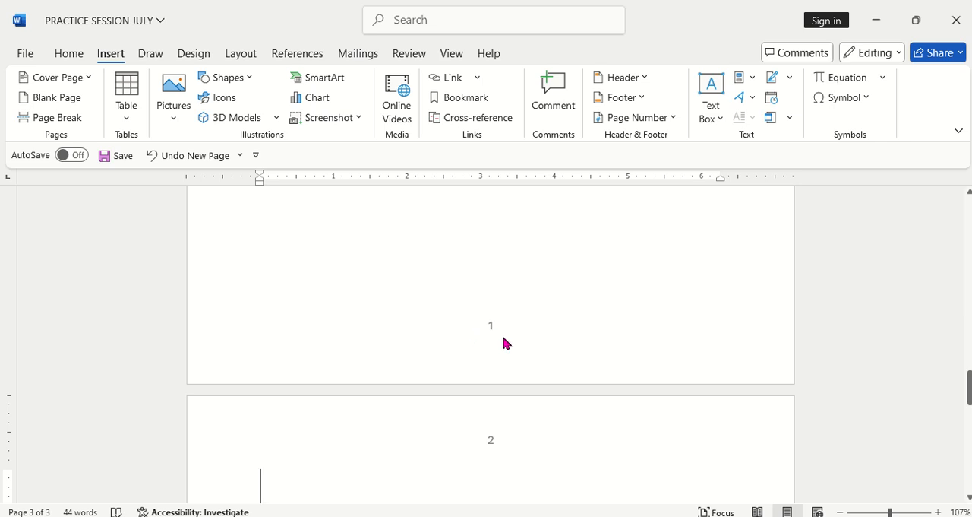
pyautogui.scroll(-5, 490, 332)
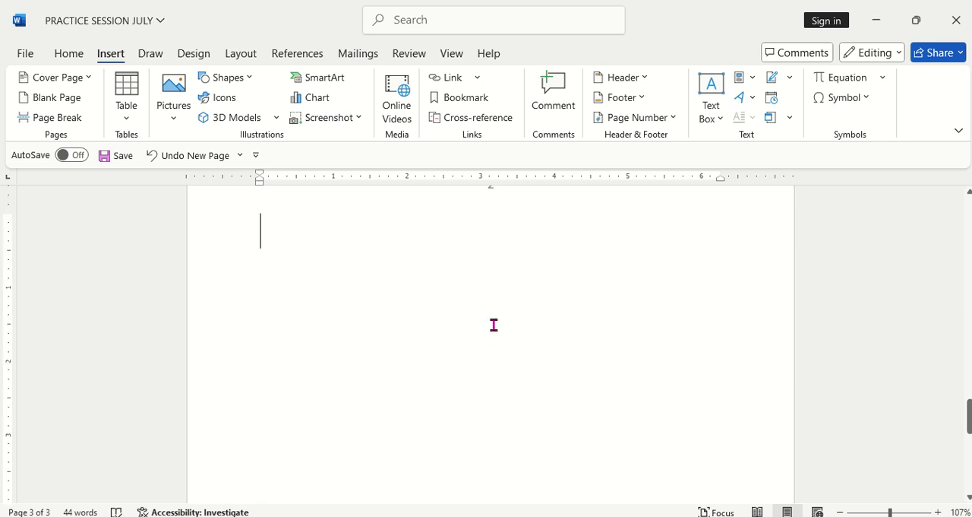
pyautogui.scroll(8, 495, 322)
pyautogui.scroll(-10, 480, 433)
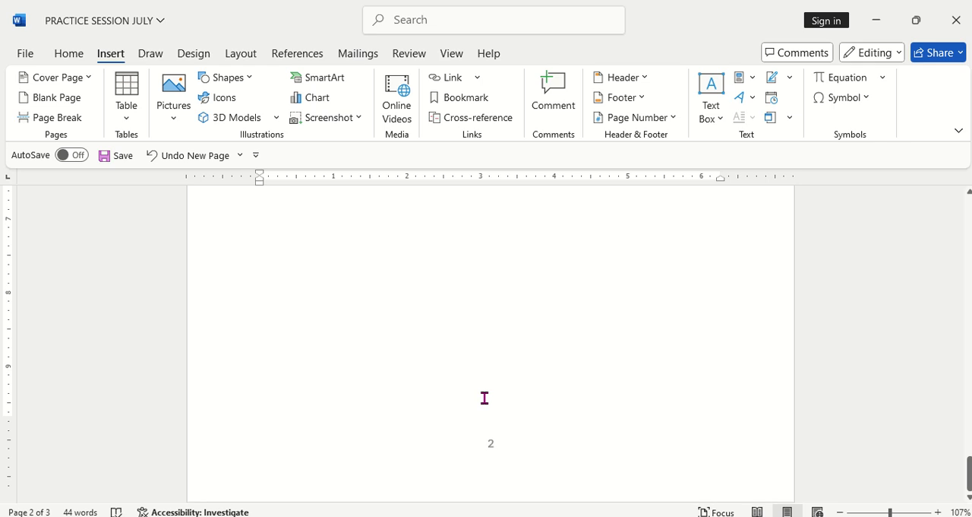
pyautogui.scroll(8, 395, 435)
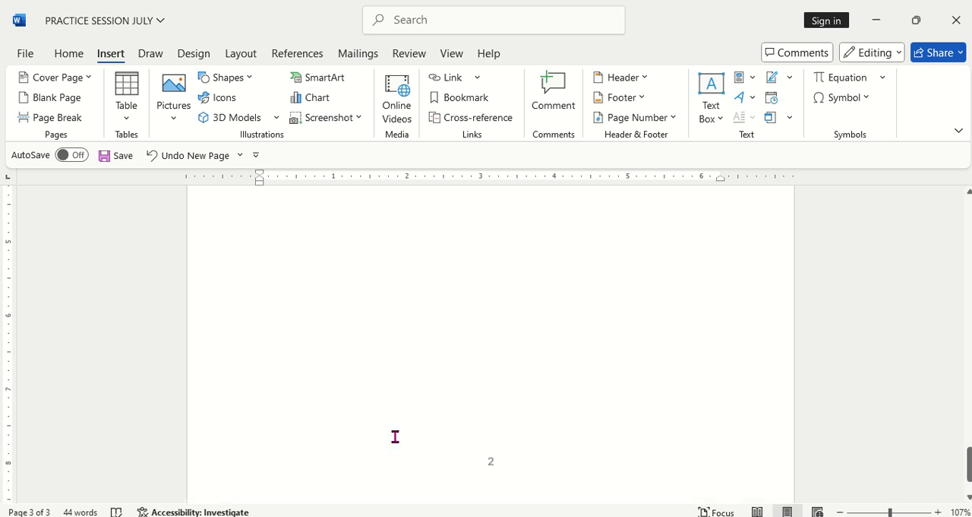
pyautogui.scroll(10, 467, 388)
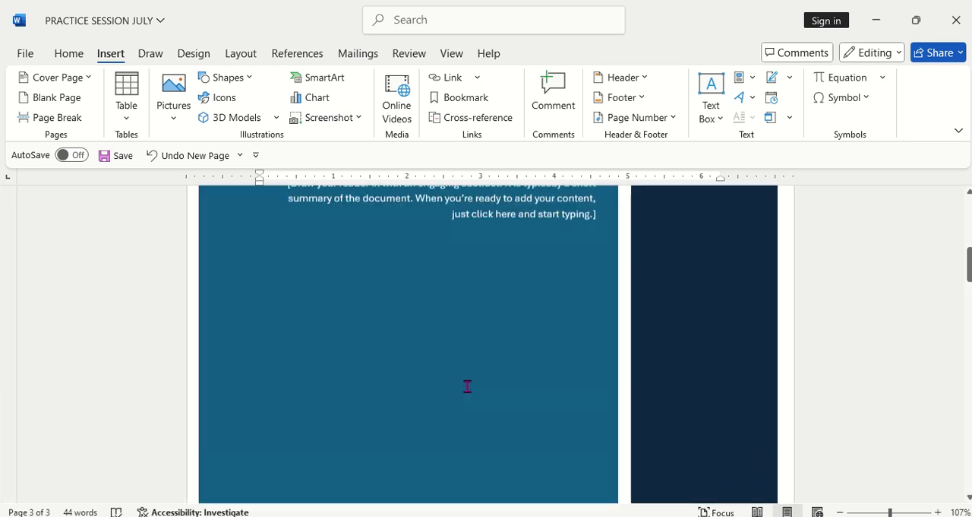
pyautogui.scroll(-8, 467, 388)
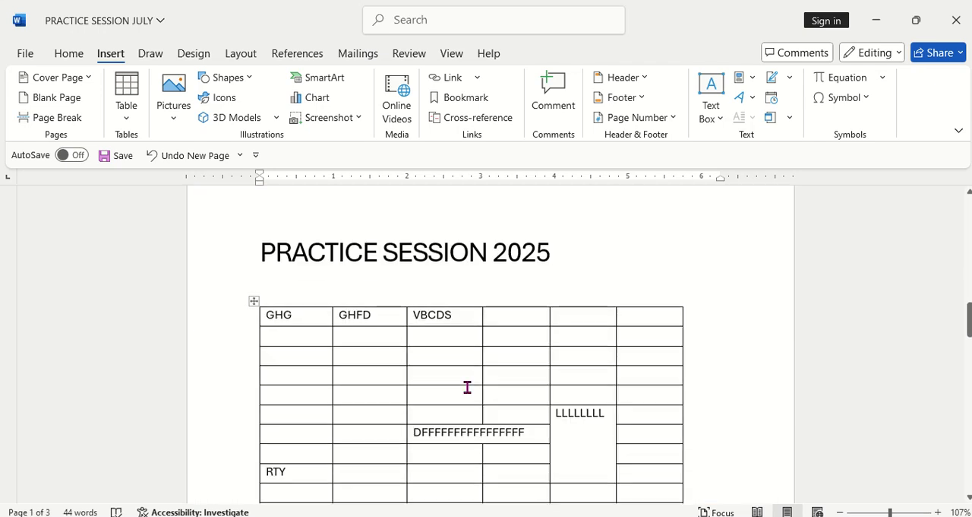
pyautogui.scroll(-10, 393, 410)
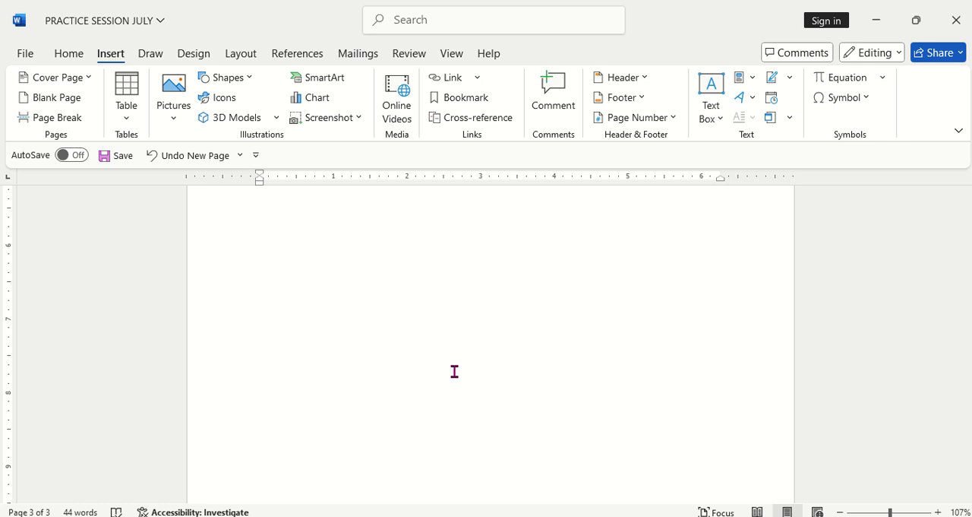
pyautogui.scroll(10, 454, 371)
pyautogui.scroll(6, 454, 369)
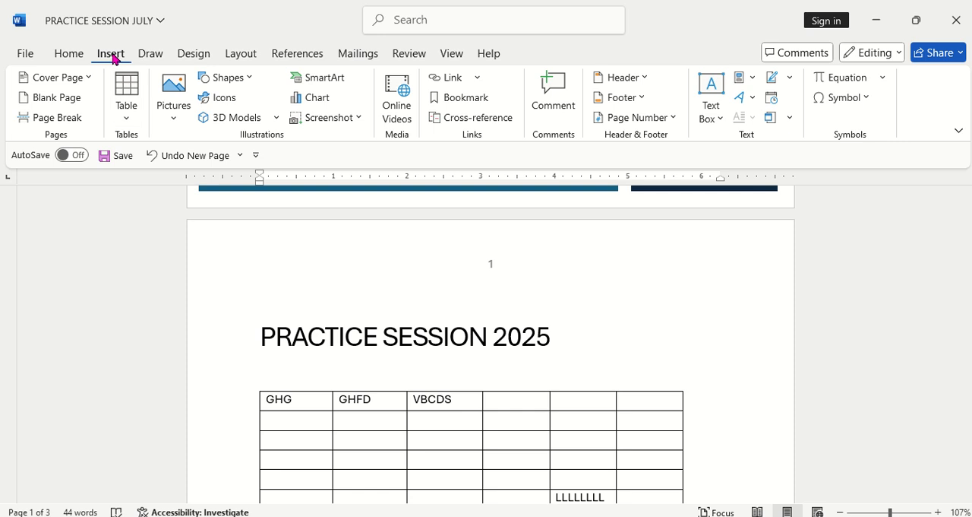
# Step: Try inserting a page break on the blank last page of the document and undo it
pyautogui.click(74, 121)
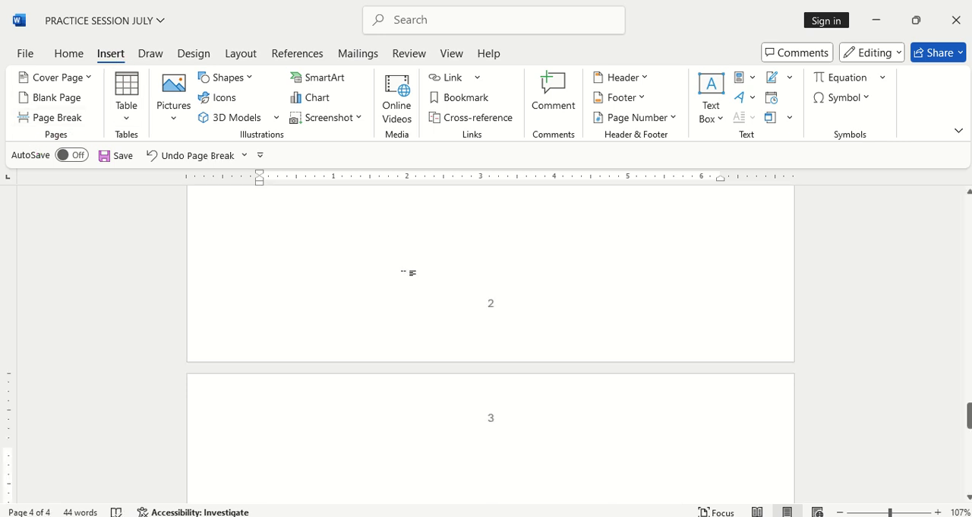
pyautogui.scroll(20, 397, 281)
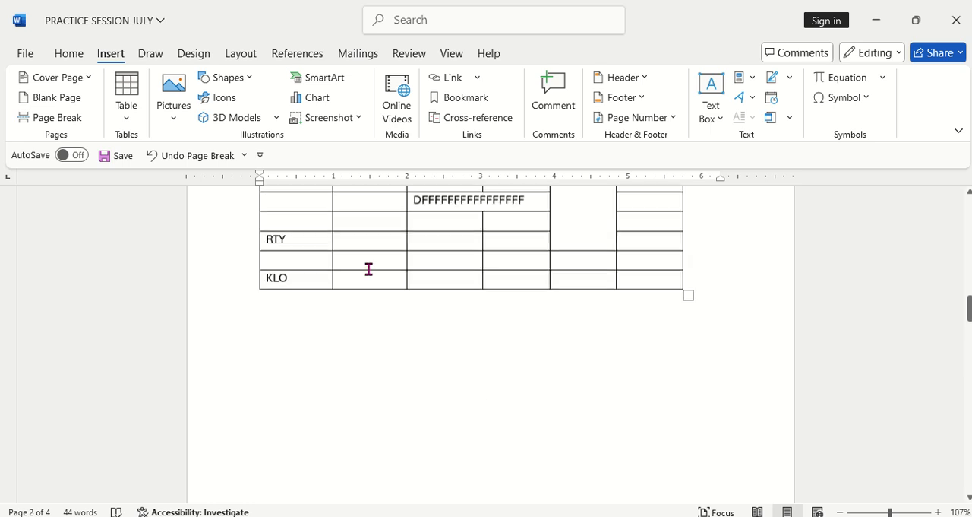
pyautogui.scroll(-3, 369, 269)
pyautogui.scroll(-2, 379, 278)
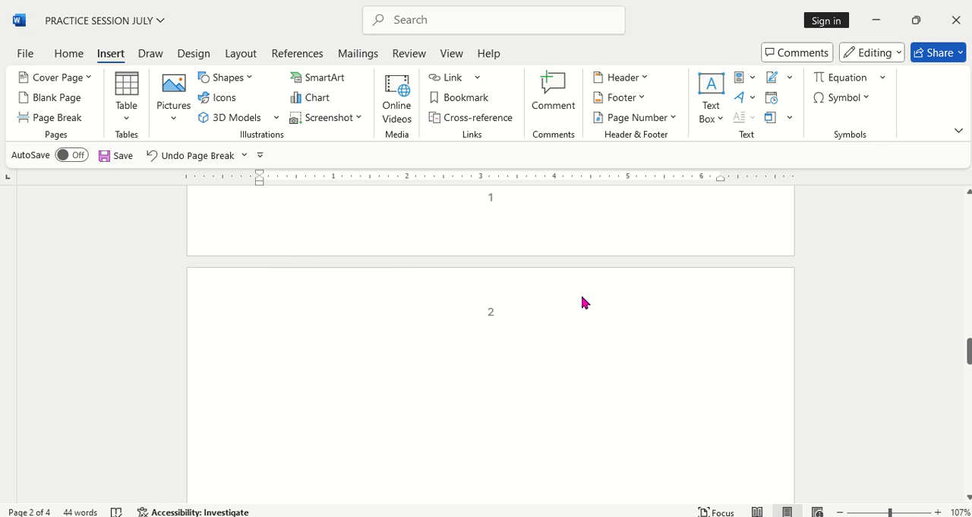
pyautogui.scroll(3, 585, 300)
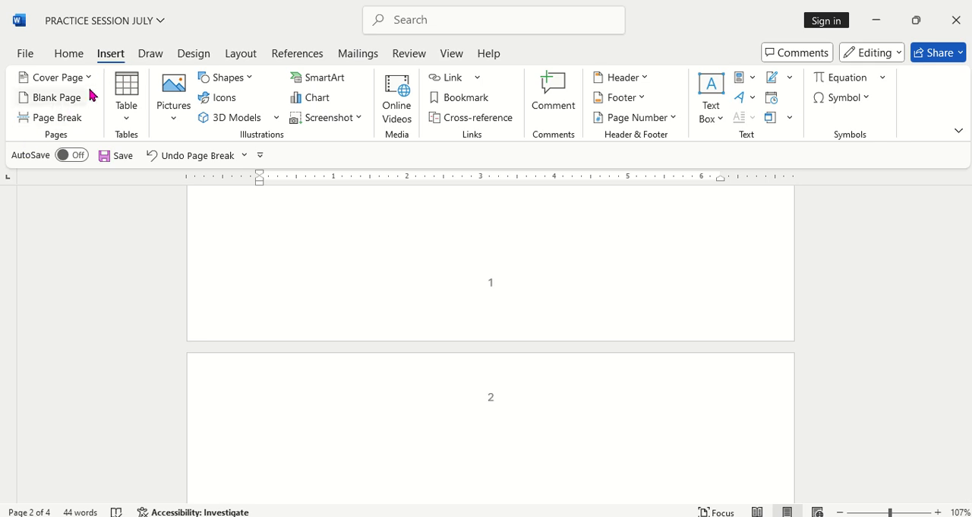
pyautogui.click(155, 157)
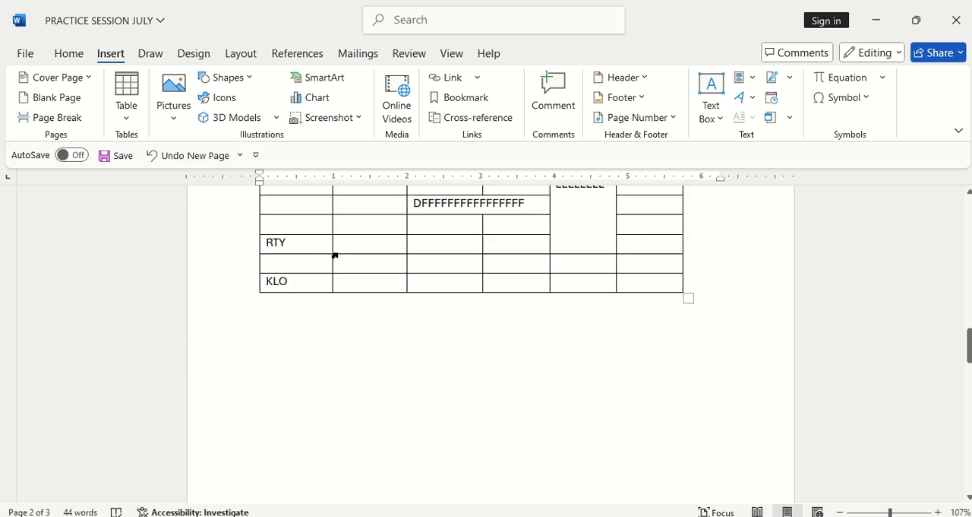
pyautogui.scroll(-2, 339, 259)
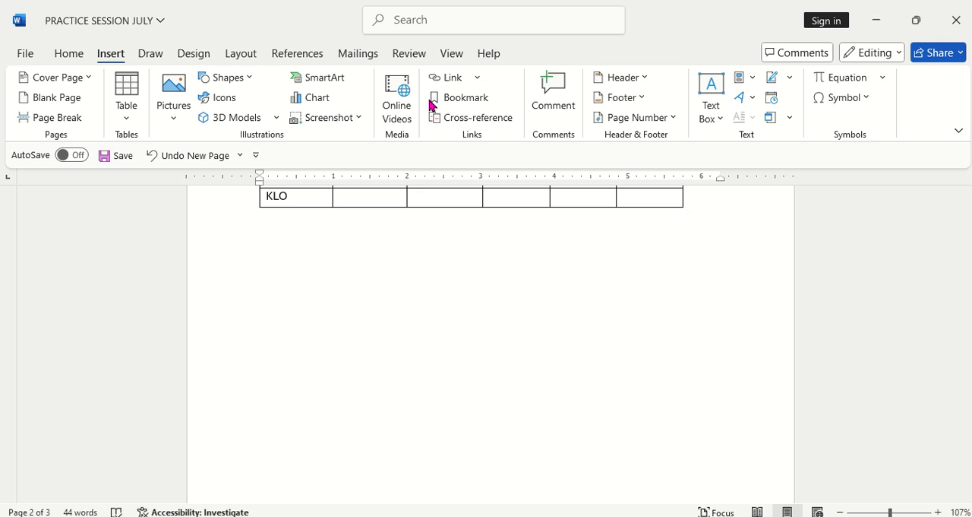
# Step: Run the Spelling and Grammar check, examine the Editor results against the document pages, and close the Editor
pyautogui.click(409, 55)
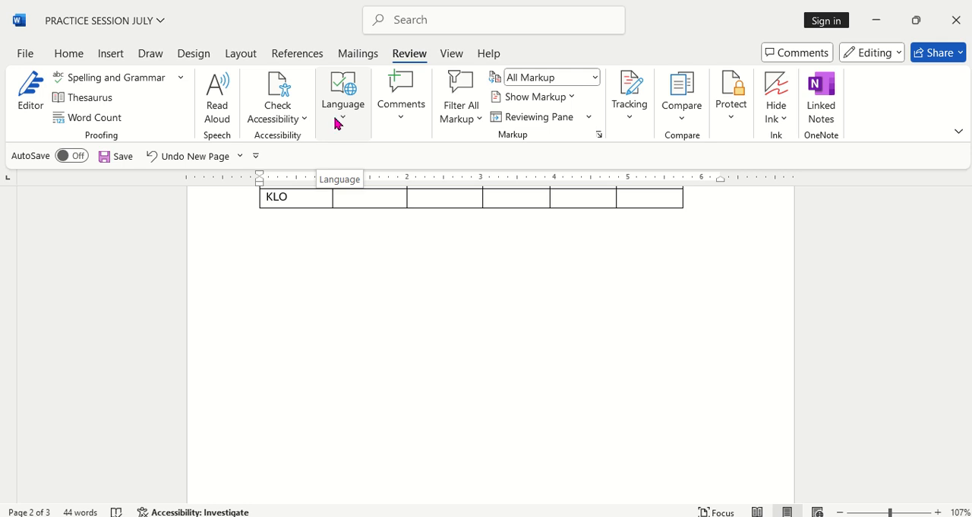
pyautogui.click(125, 84)
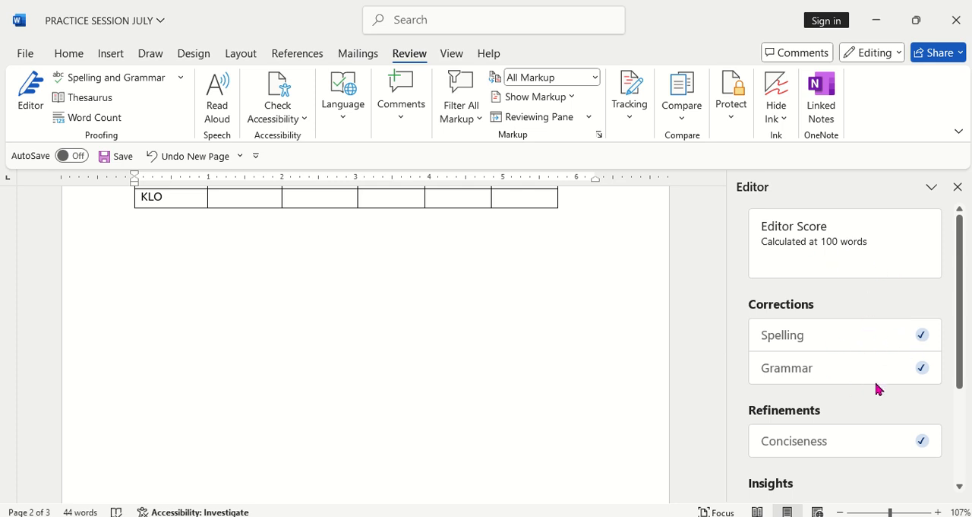
pyautogui.scroll(-3, 864, 395)
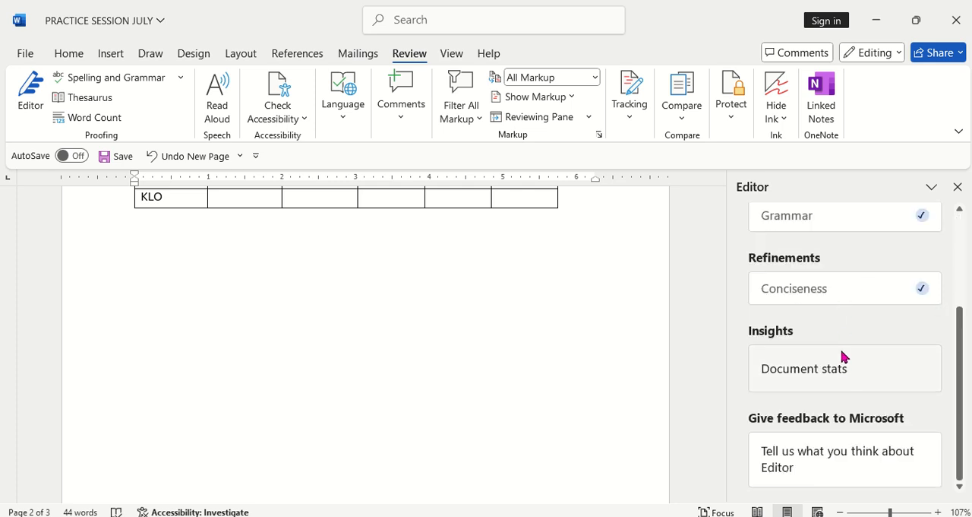
pyautogui.scroll(3, 843, 354)
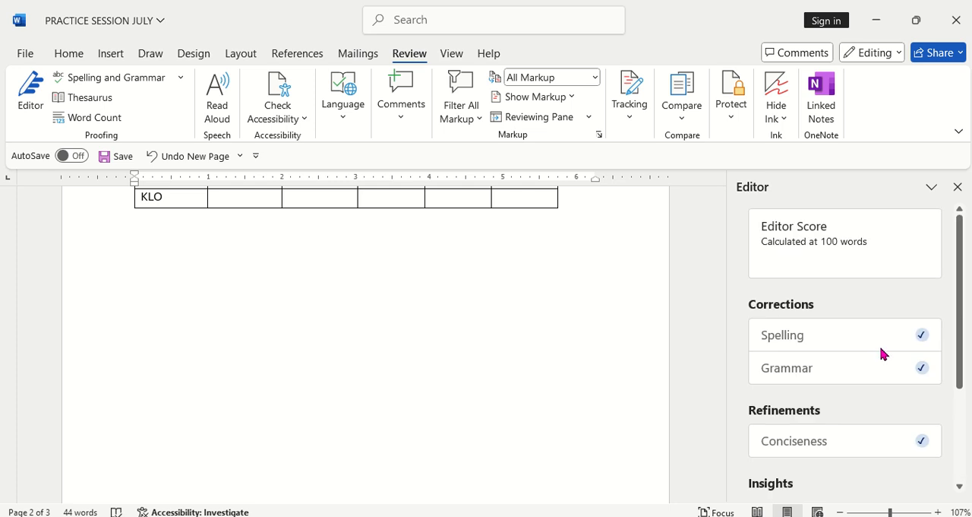
pyautogui.scroll(5, 580, 339)
pyautogui.scroll(3, 526, 335)
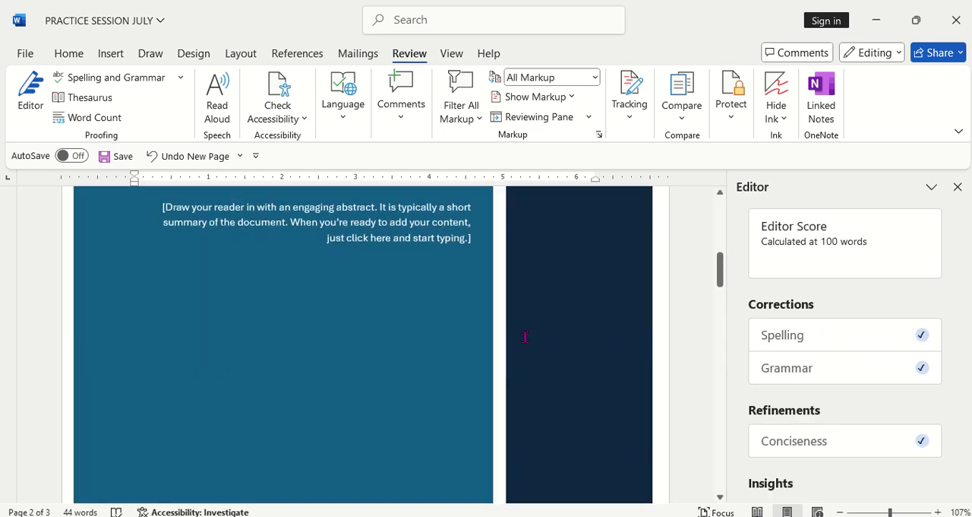
pyautogui.scroll(-5, 531, 335)
pyautogui.scroll(-10, 542, 330)
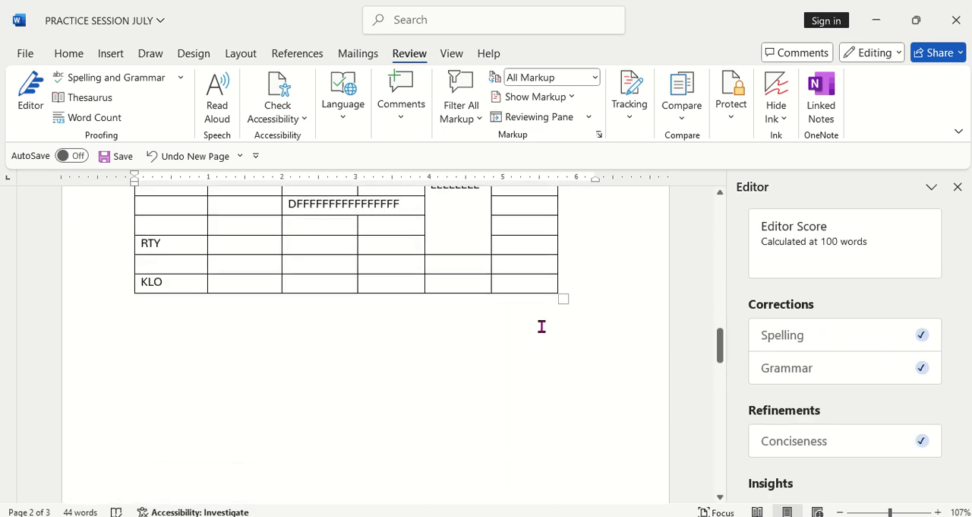
pyautogui.scroll(10, 542, 330)
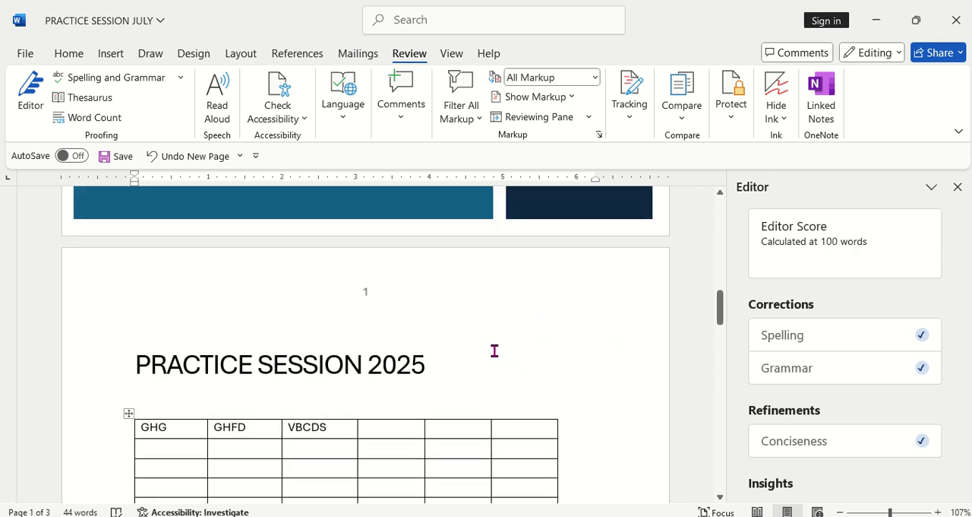
pyautogui.scroll(-2, 494, 350)
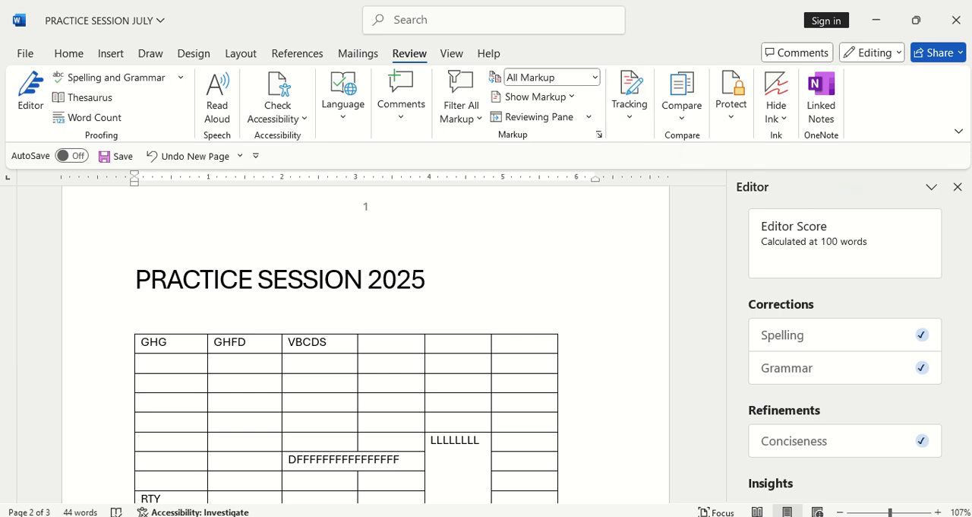
pyautogui.click(958, 187)
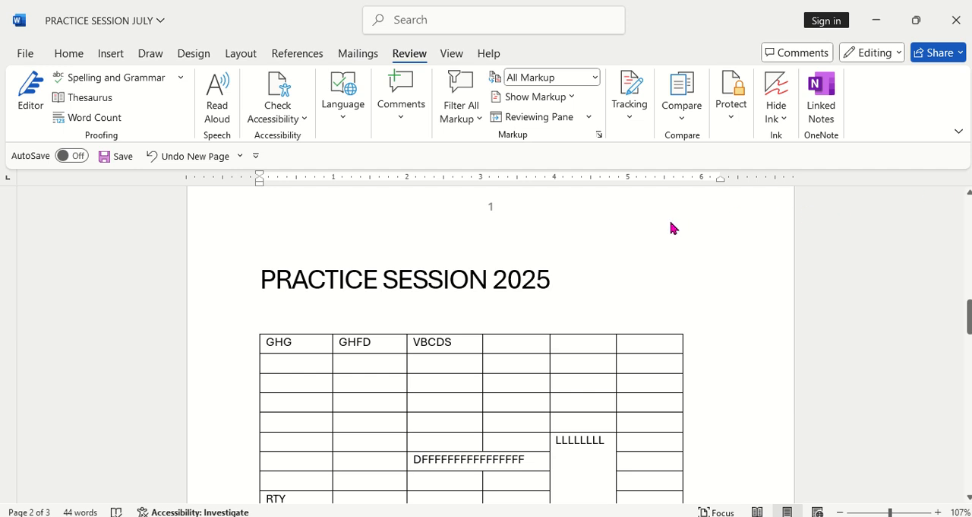
# Step: Open the print settings for the document and set the number of copies to 3
pyautogui.click(29, 53)
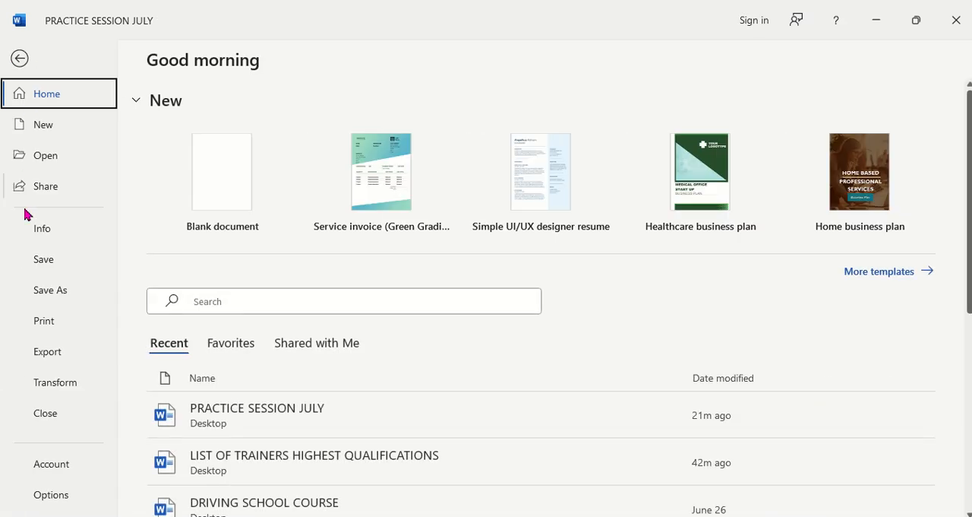
pyautogui.click(58, 326)
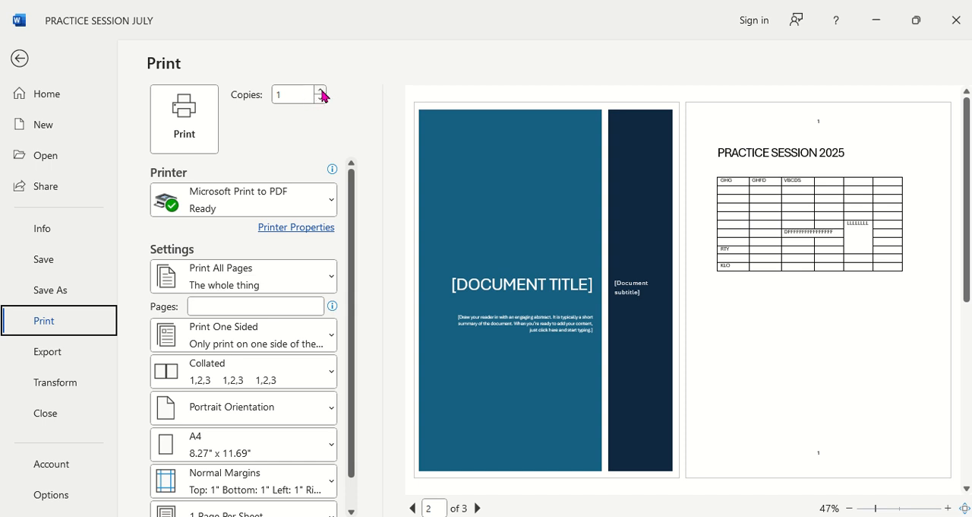
pyautogui.click(321, 90)
pyautogui.click(306, 110)
# Step: Examine the list of available printers and the options for which pages of the document to print
pyautogui.click(332, 203)
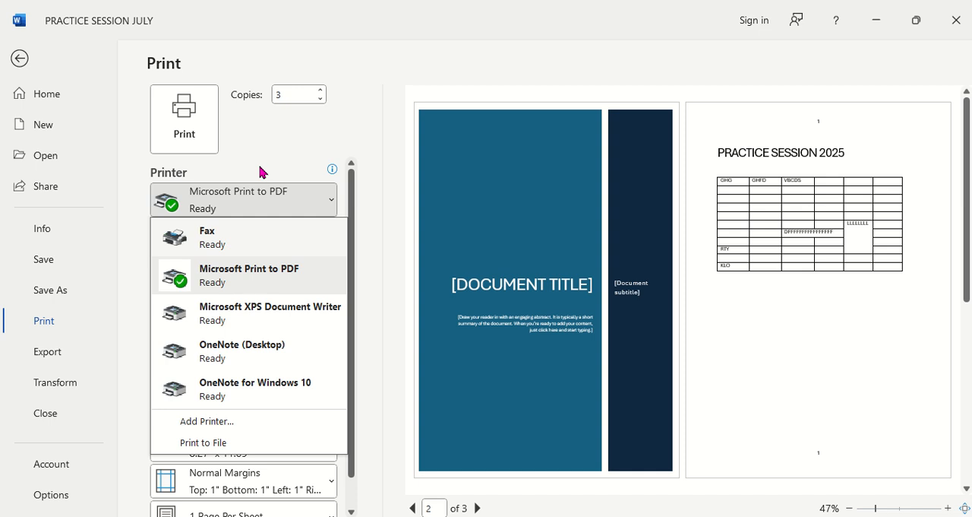
pyautogui.press('Escape')
pyautogui.scroll(-1, 296, 270)
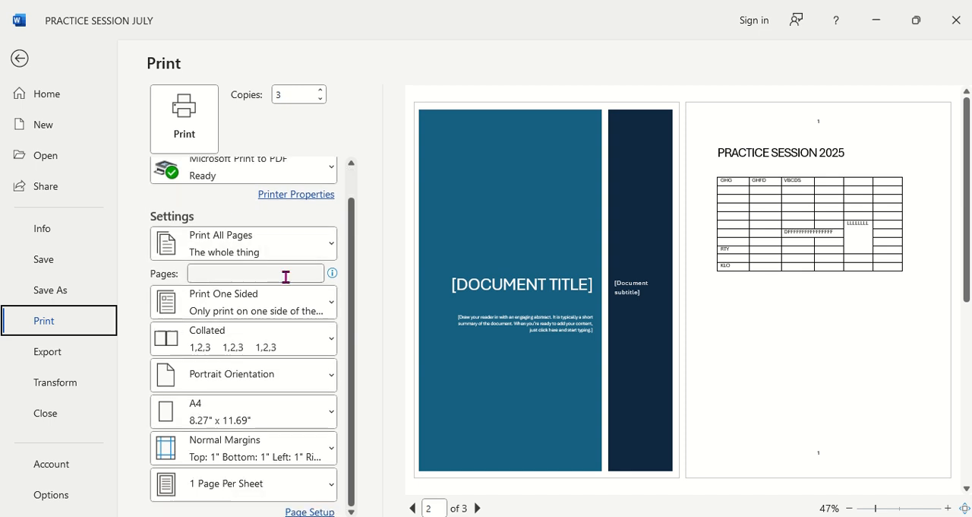
pyautogui.click(330, 249)
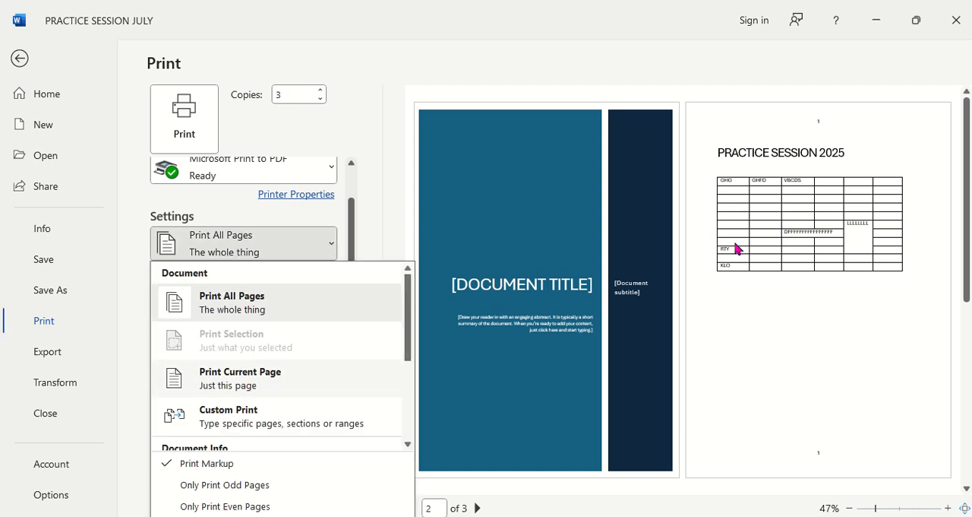
pyautogui.scroll(-3, 283, 414)
pyautogui.scroll(3, 283, 414)
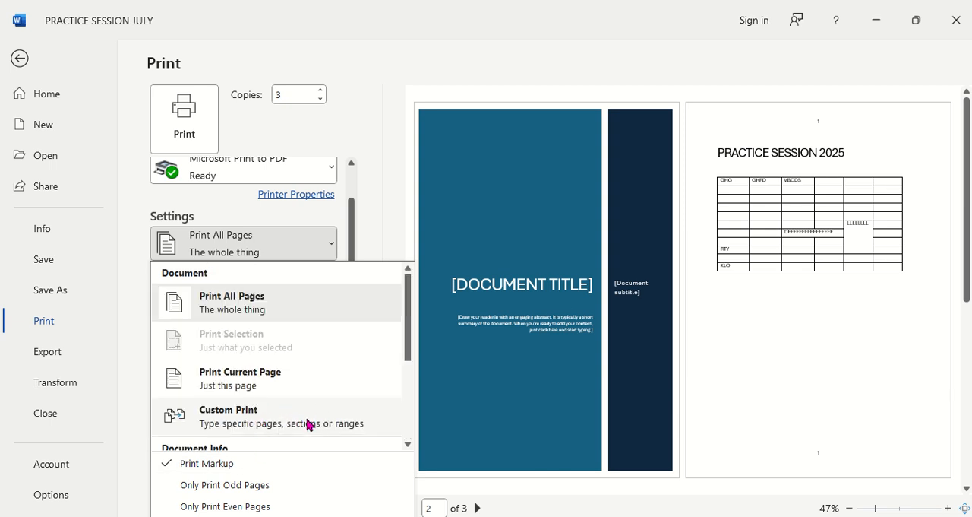
pyautogui.click(379, 250)
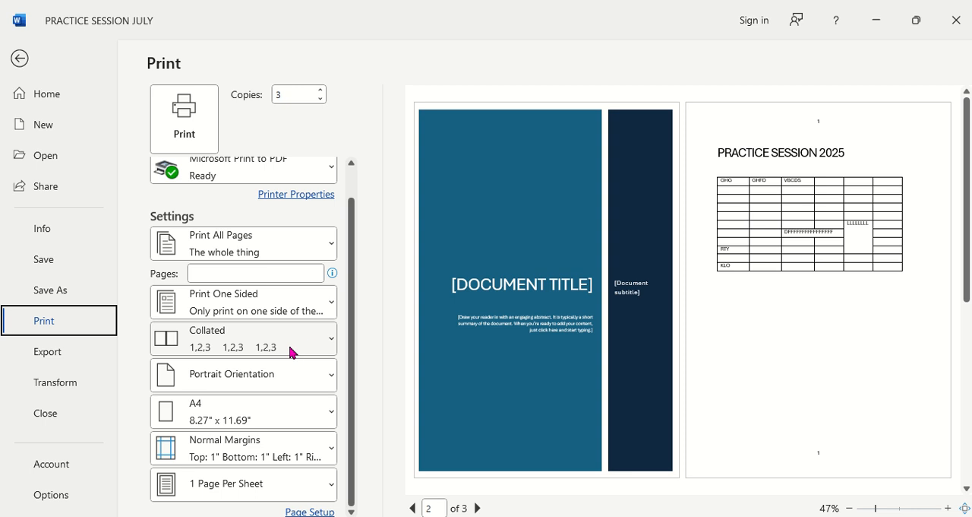
# Step: Examine the collation choices and the page orientation choices in the print settings
pyautogui.click(331, 342)
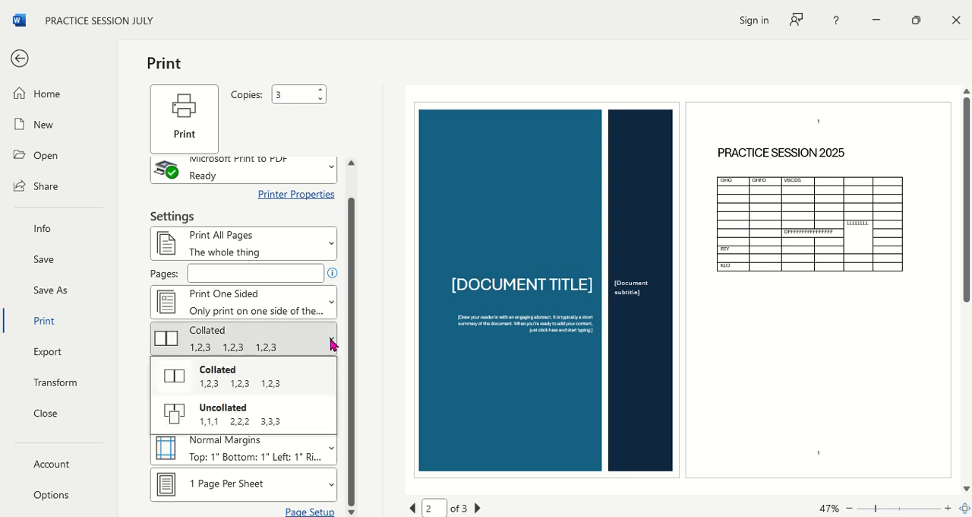
pyautogui.click(363, 322)
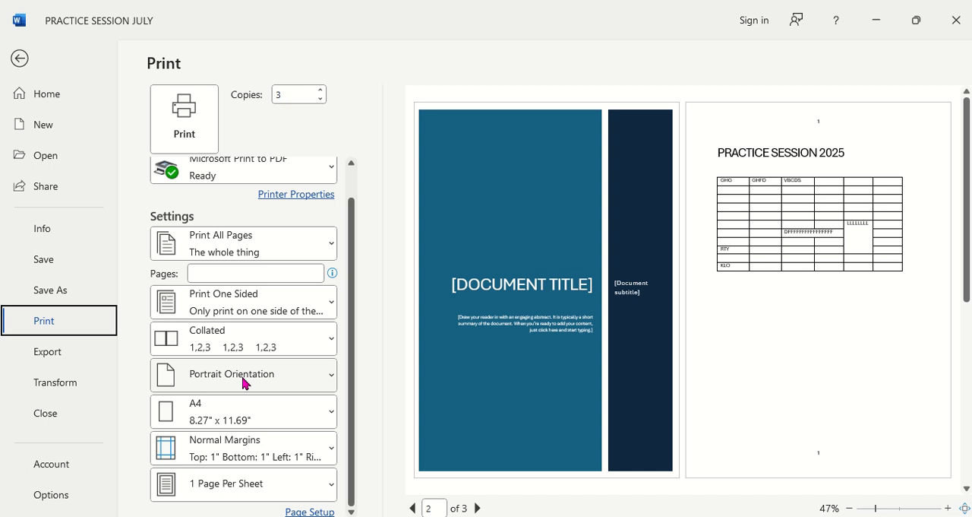
pyautogui.click(335, 379)
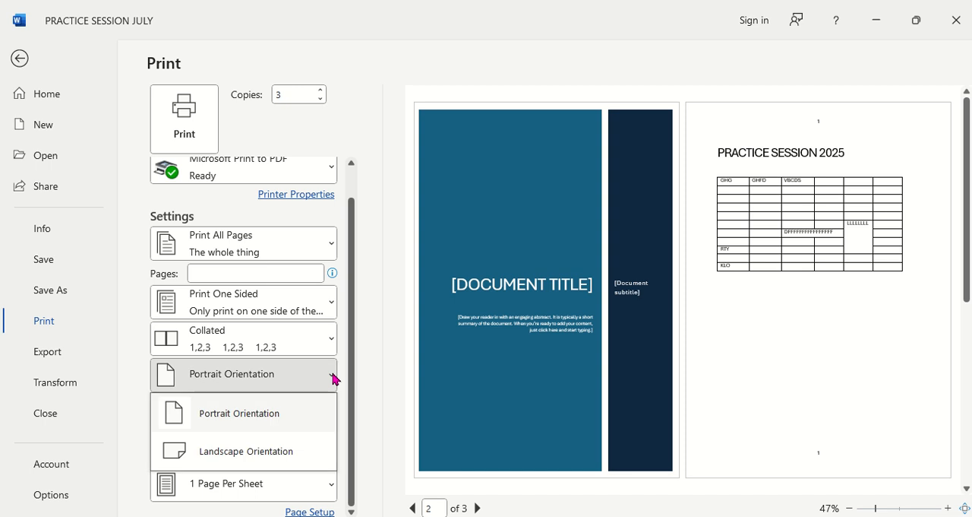
pyautogui.click(349, 389)
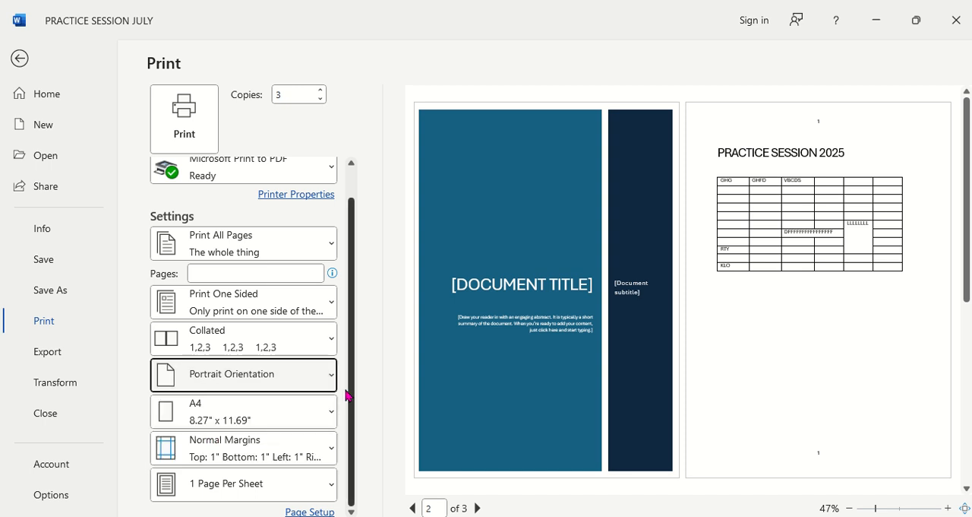
# Step: Examine the available paper sizes, margin presets and pages-per-sheet options in the print settings
pyautogui.click(330, 414)
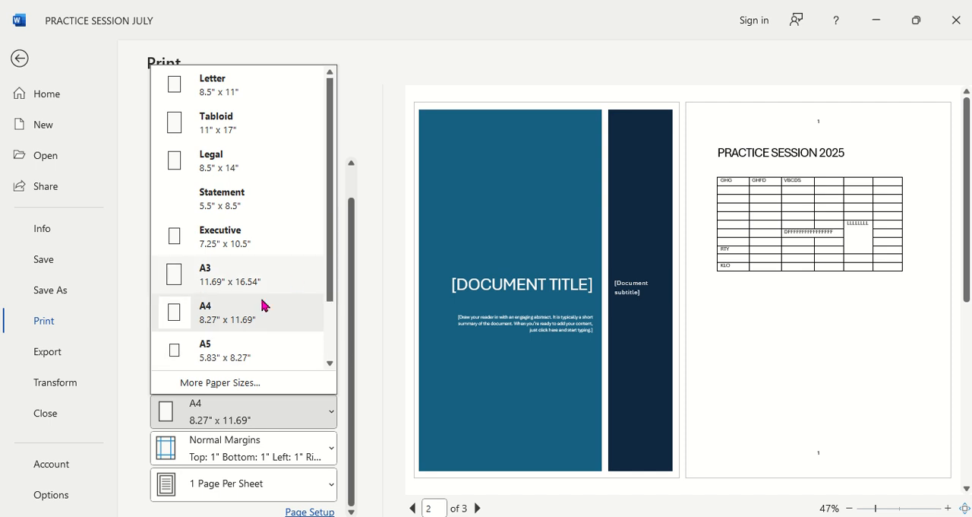
pyautogui.click(348, 403)
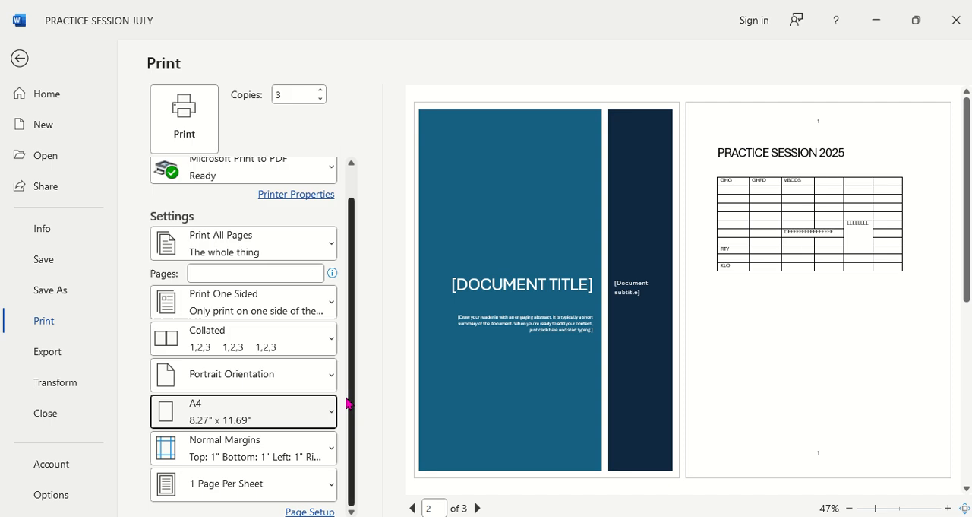
pyautogui.click(328, 450)
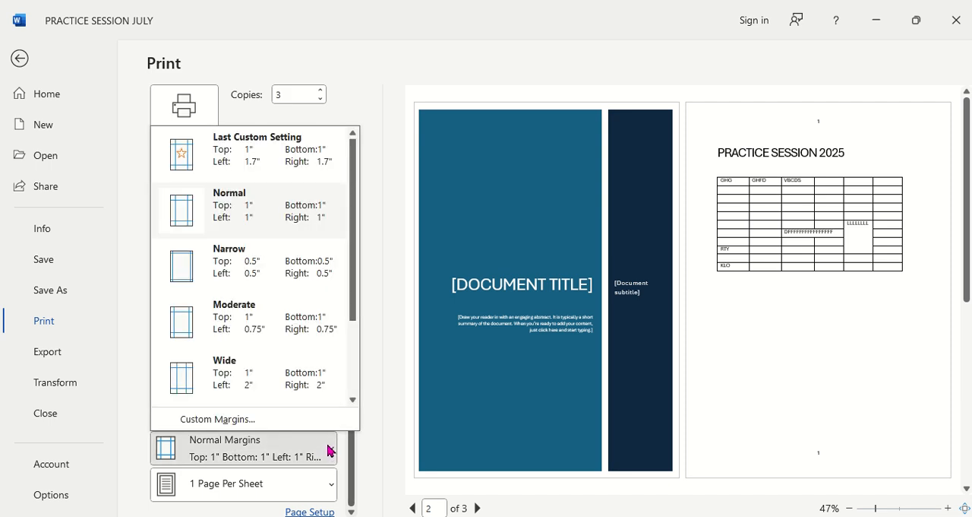
pyautogui.click(372, 457)
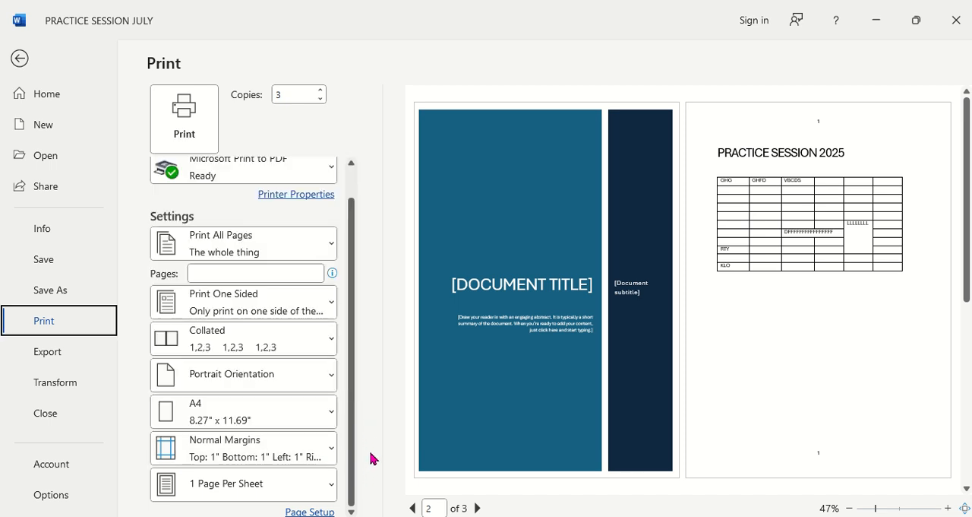
pyautogui.click(329, 484)
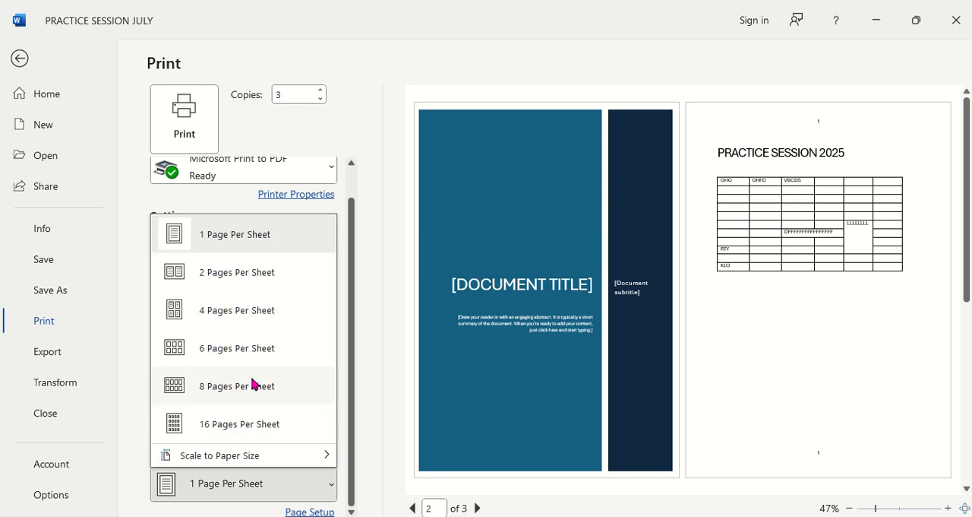
pyautogui.press('Escape')
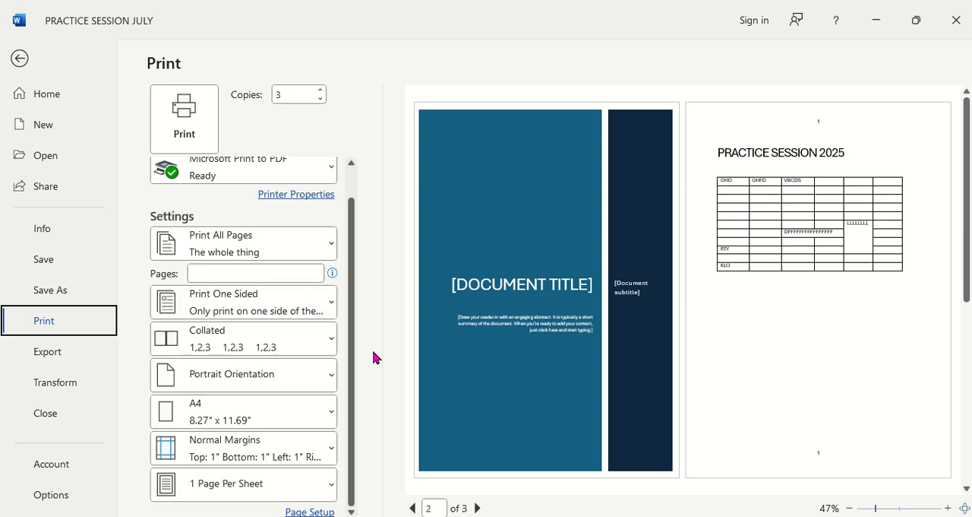
pyautogui.moveTo(507, 1)
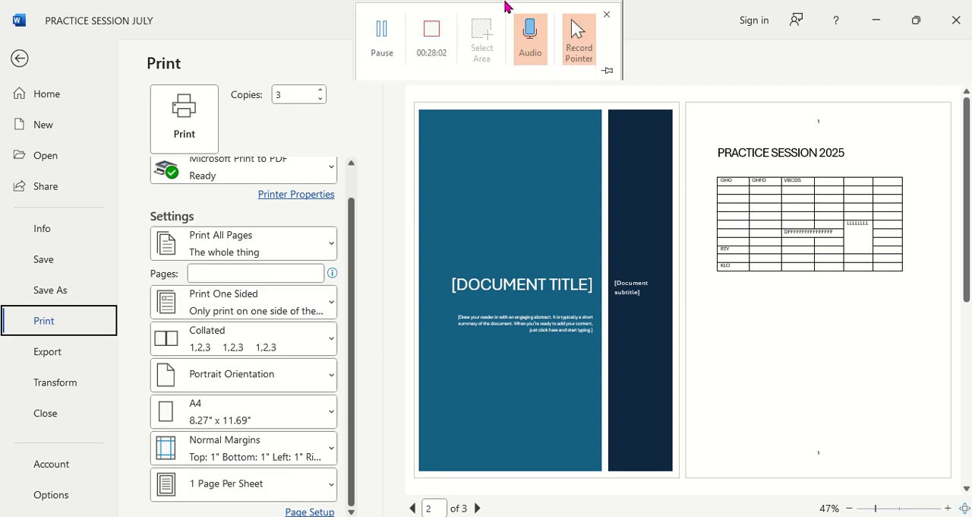
pyautogui.click(389, 27)
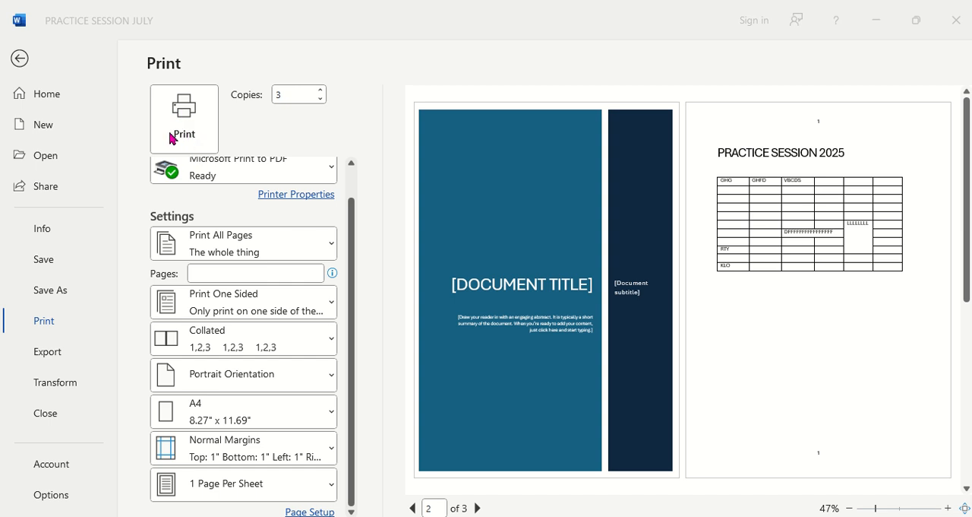
# Step: Leave the print settings, return to the document and look over its cover and table pages
pyautogui.click(17, 61)
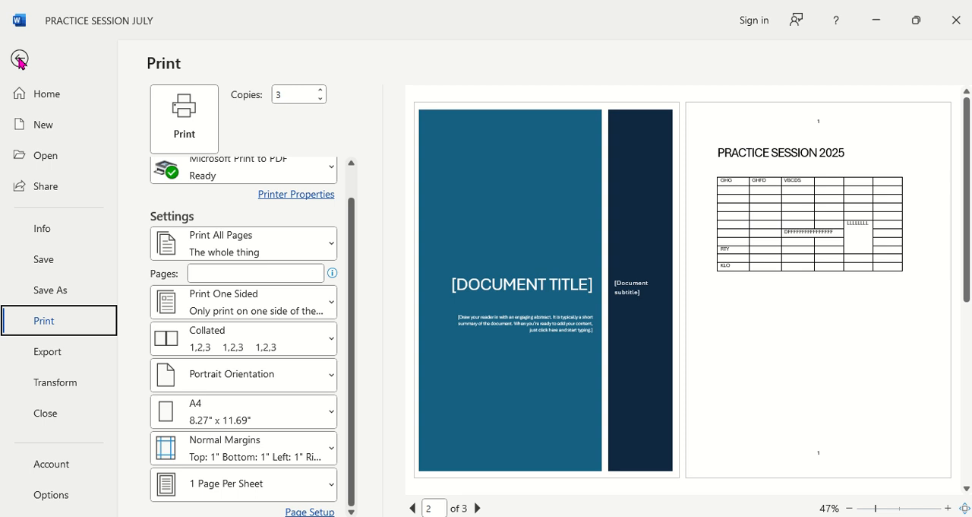
pyautogui.click(19, 59)
pyautogui.scroll(10, 288, 231)
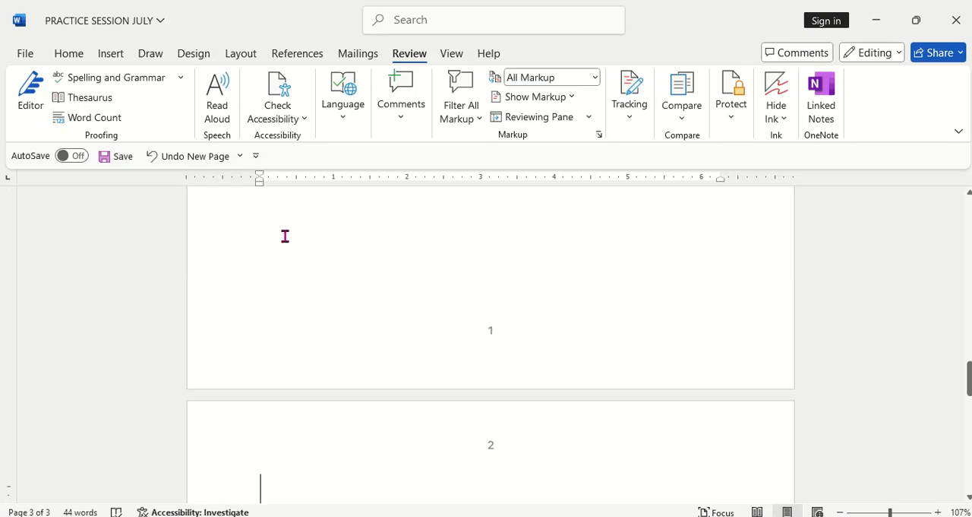
pyautogui.scroll(6, 292, 248)
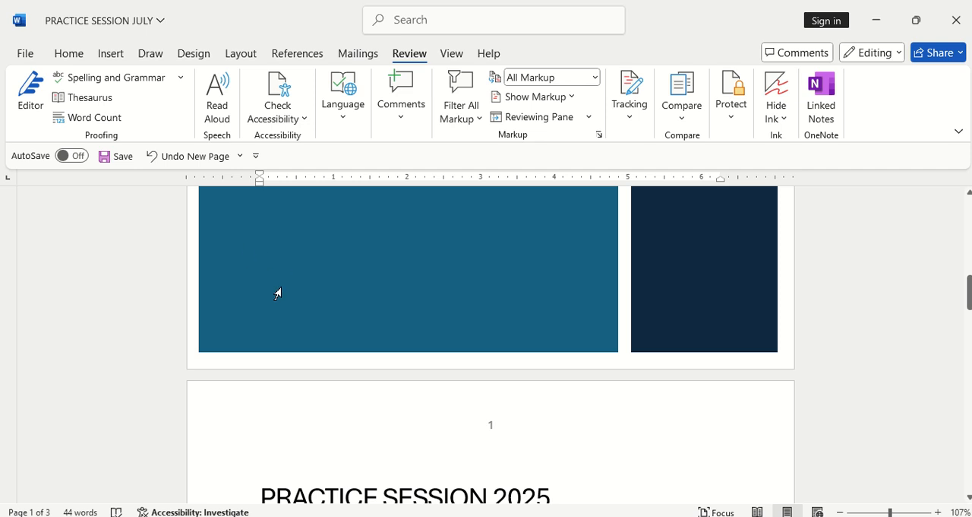
pyautogui.scroll(-6, 324, 291)
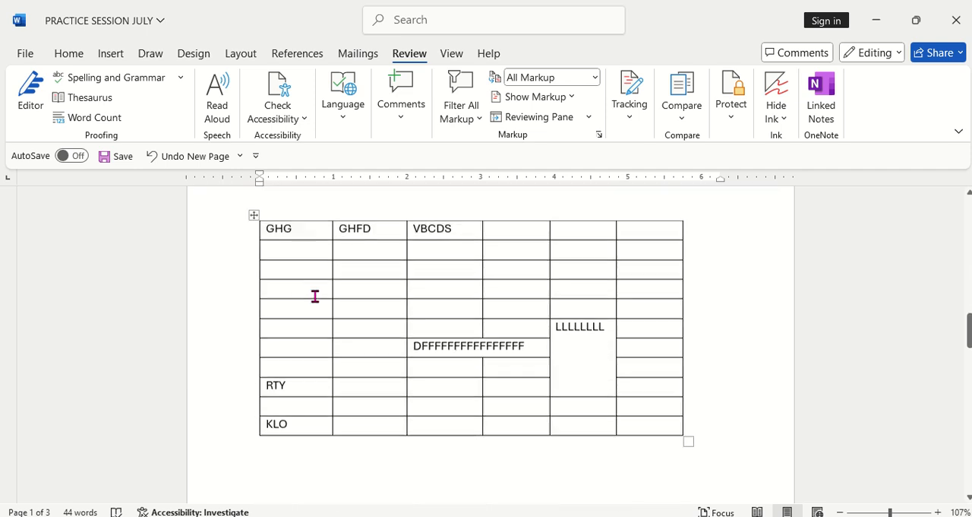